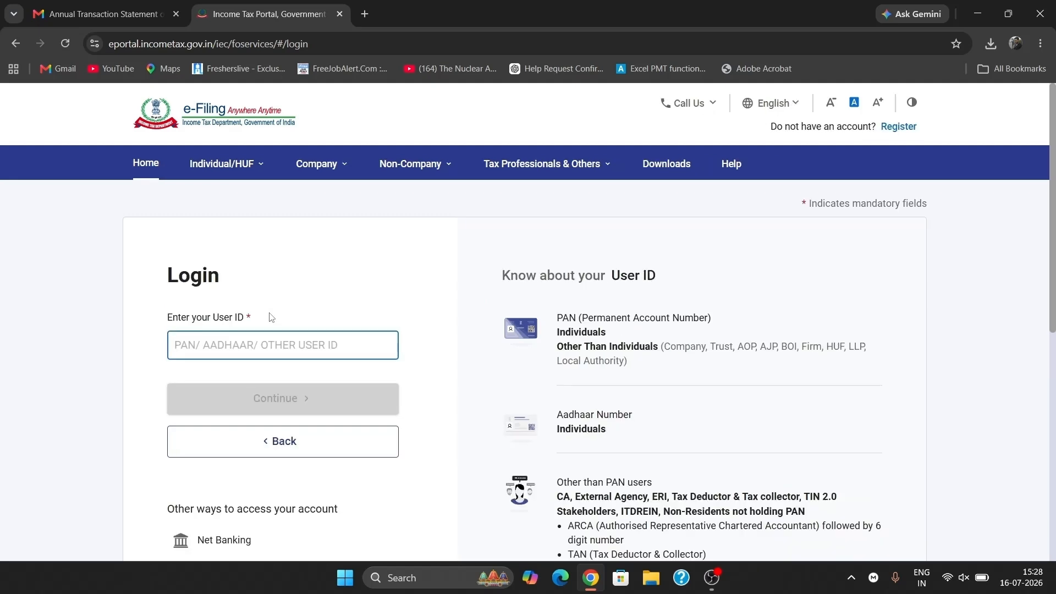
# - Log in with the User ID and choose Online filing for assessment year 2026-27
pyautogui.write('XXXXXXXXXX')
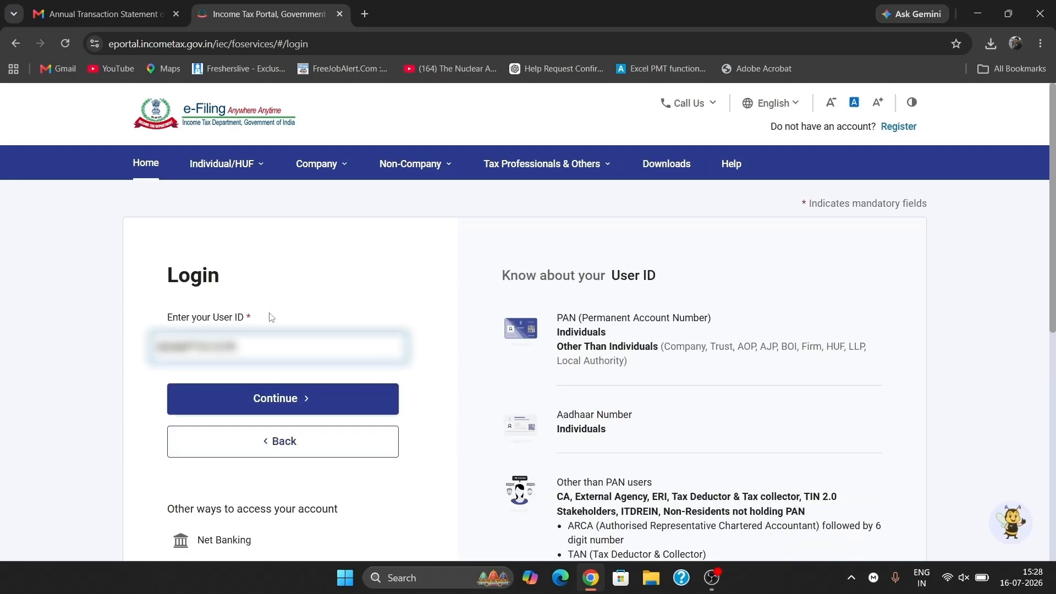
pyautogui.click(275, 400)
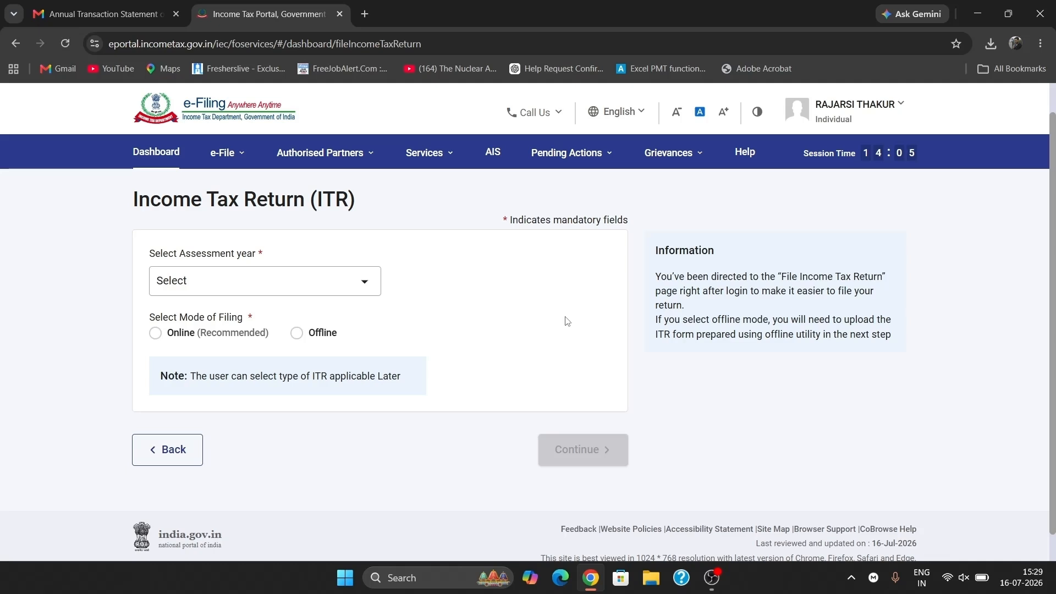
pyautogui.click(373, 283)
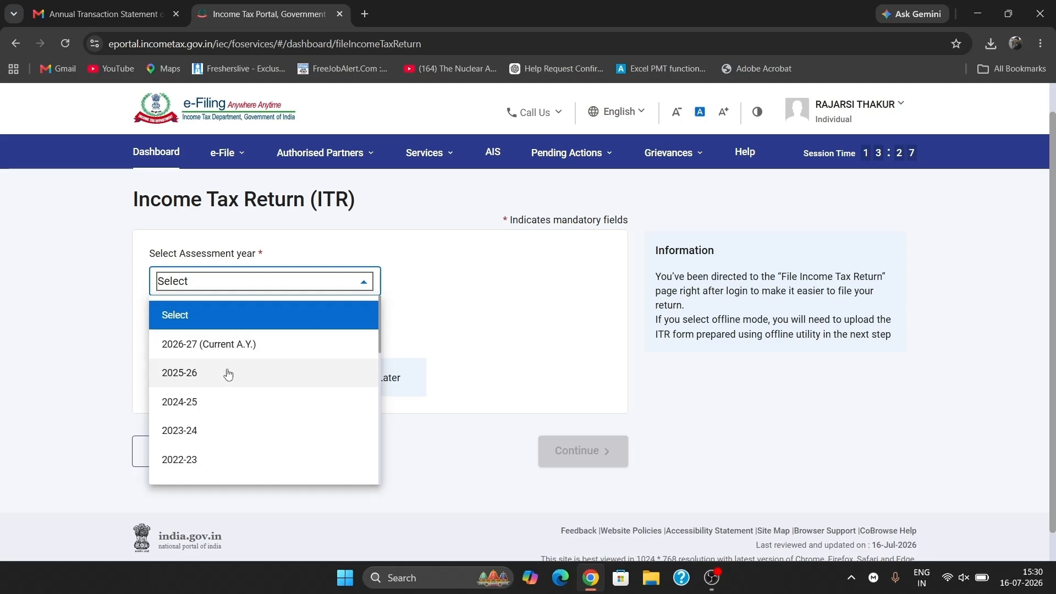
pyautogui.click(256, 355)
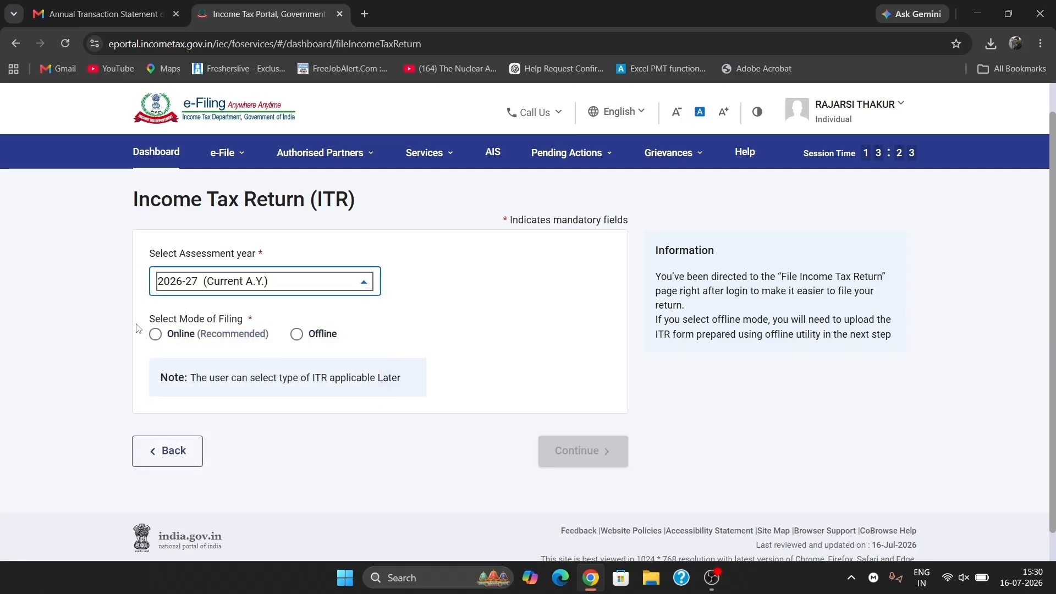
pyautogui.click(155, 333)
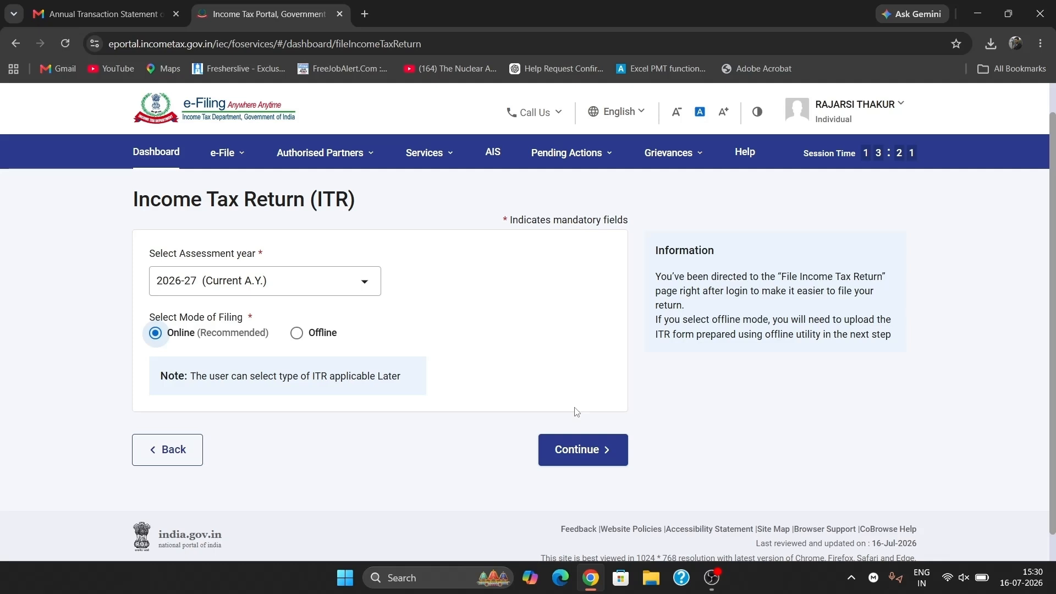
pyautogui.click(592, 453)
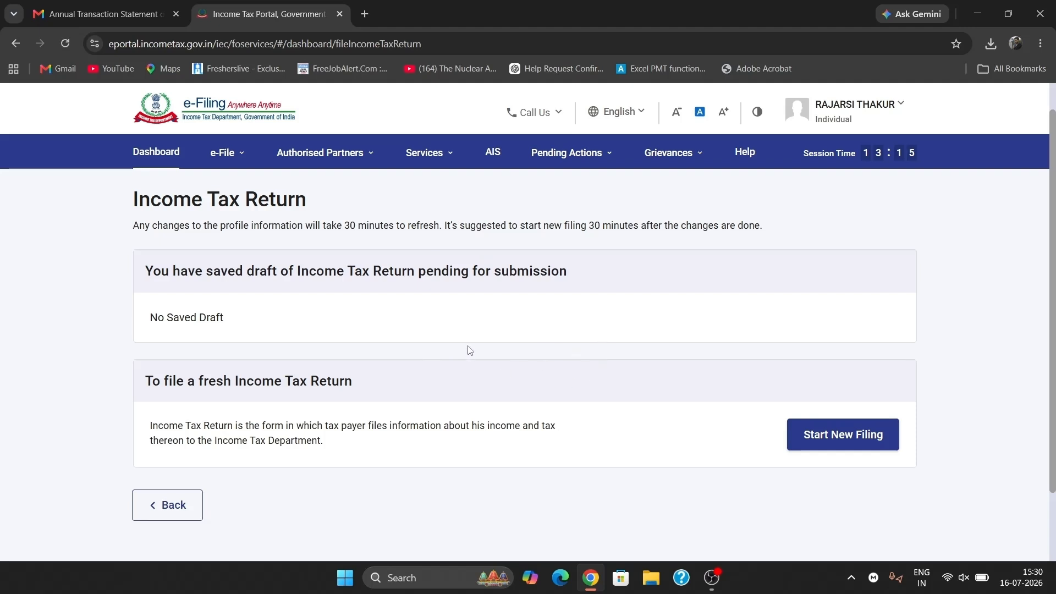
# - Start a new filing with Individual as the filing status
pyautogui.scroll(-2, 660, 346)
pyautogui.click(858, 347)
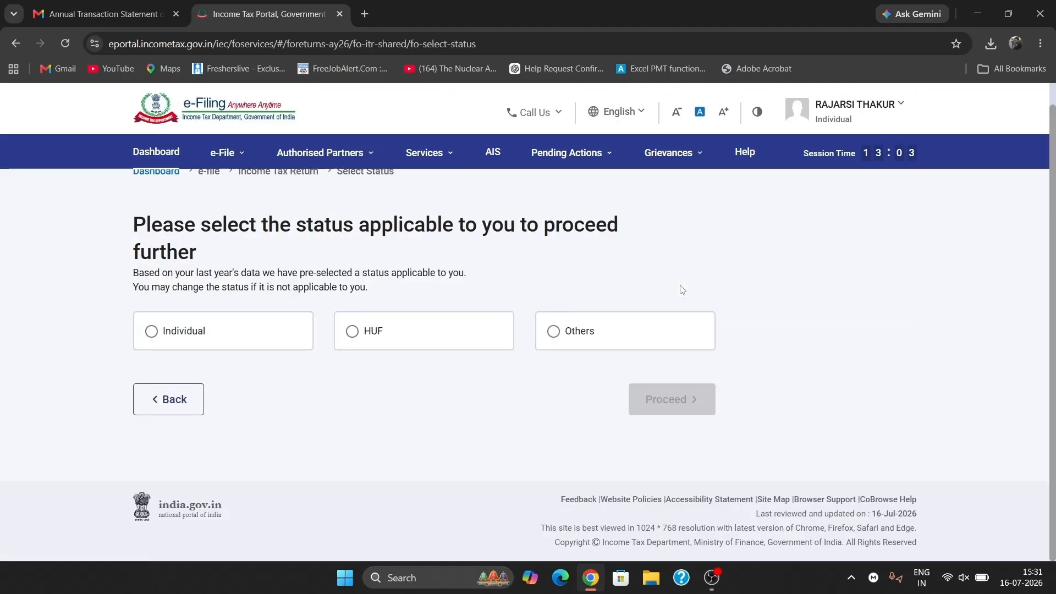
pyautogui.click(320, 152)
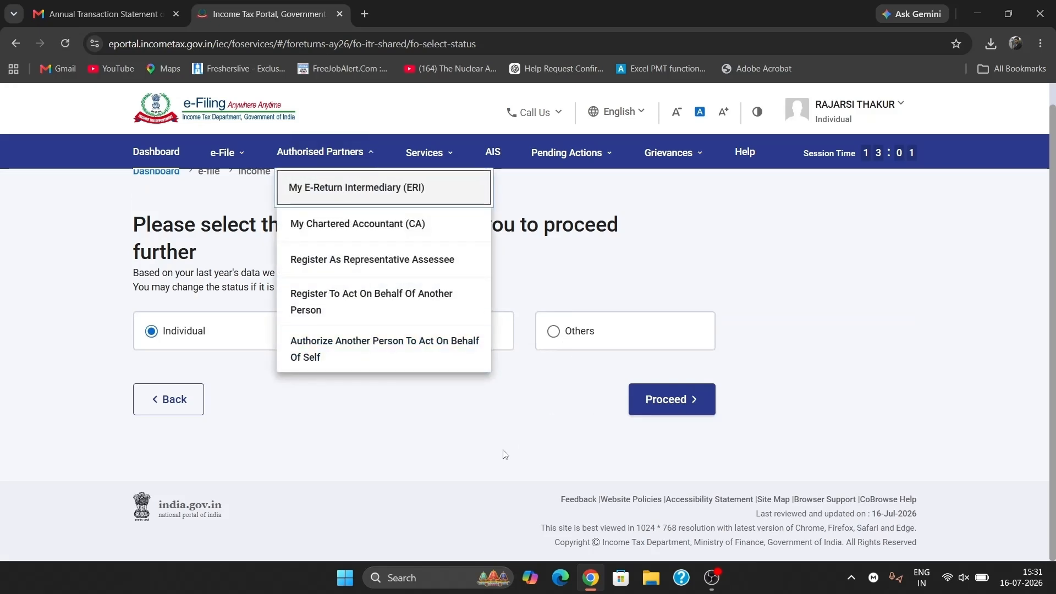
pyautogui.click(680, 410)
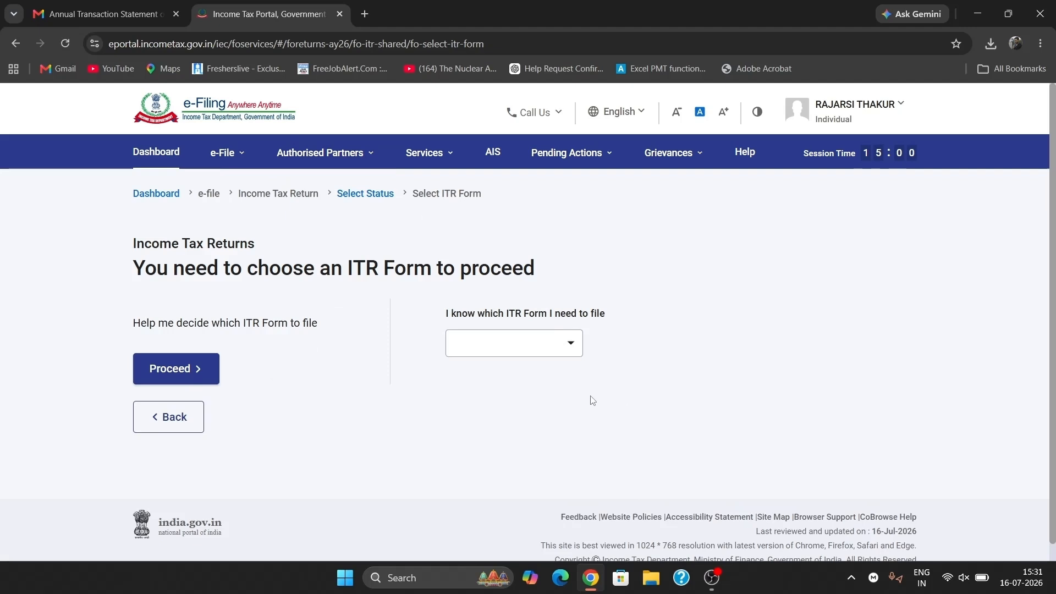
# - Choose ITR - 2 as the return form and proceed with it
pyautogui.click(517, 344)
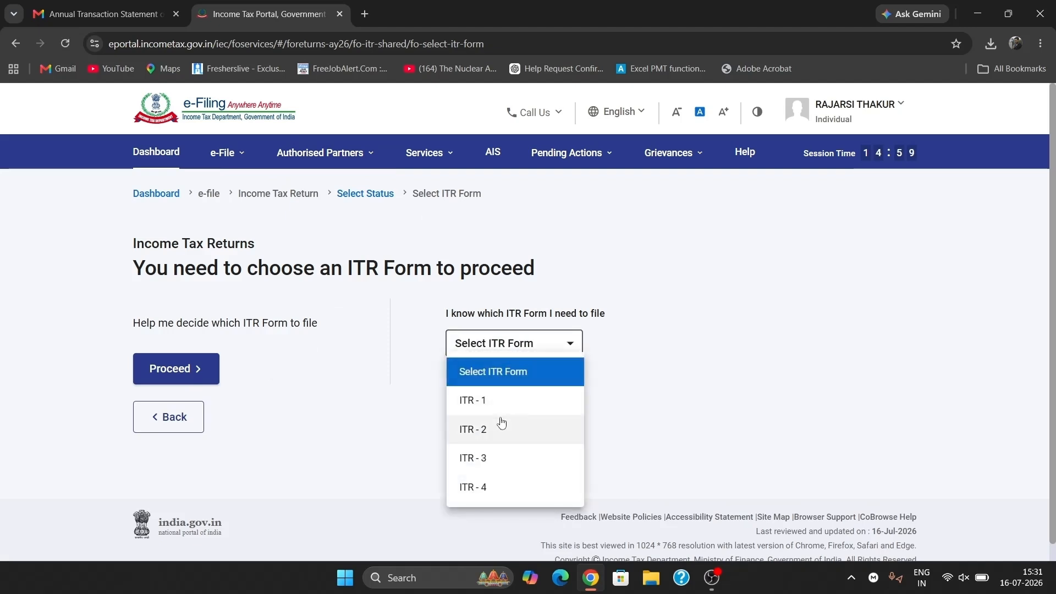
pyautogui.click(498, 438)
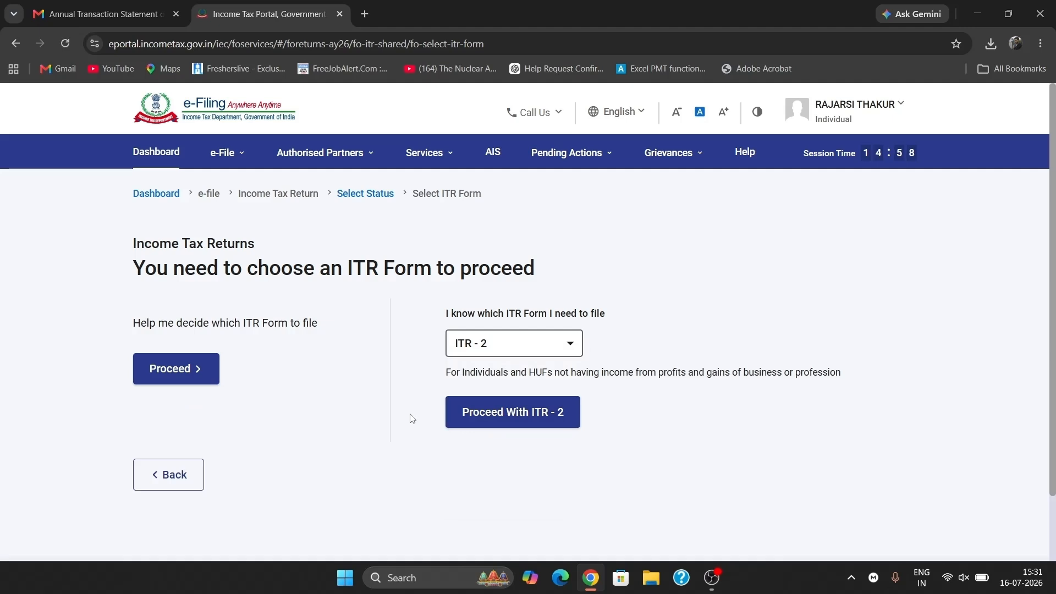
pyautogui.click(487, 421)
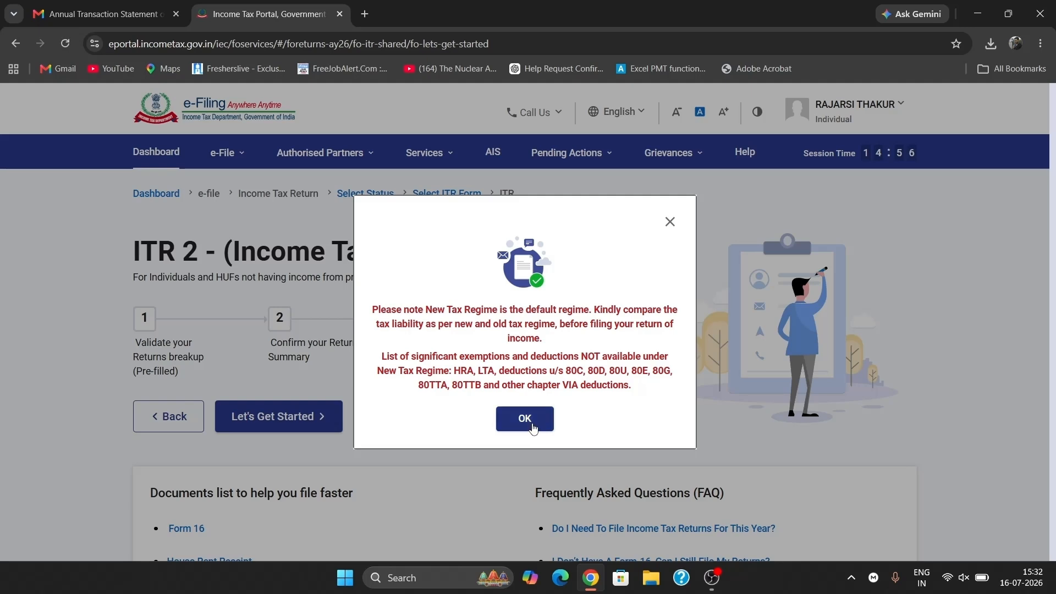
# - Dismiss the regime notice, begin the ITR 2 return, and submit Others as the filing reason
pyautogui.click(531, 426)
pyautogui.scroll(-3, 444, 405)
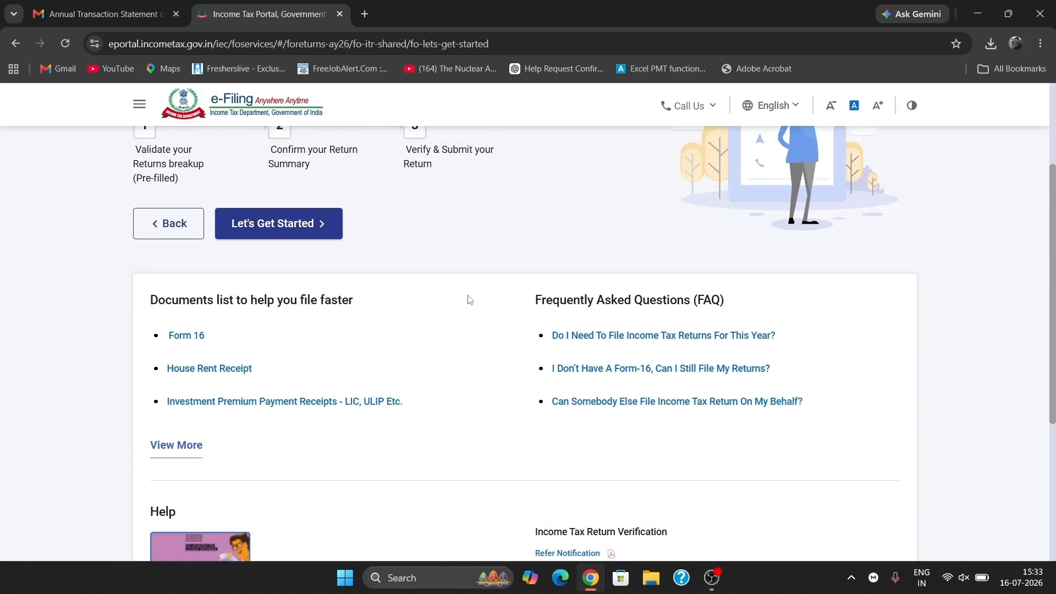
pyautogui.click(321, 229)
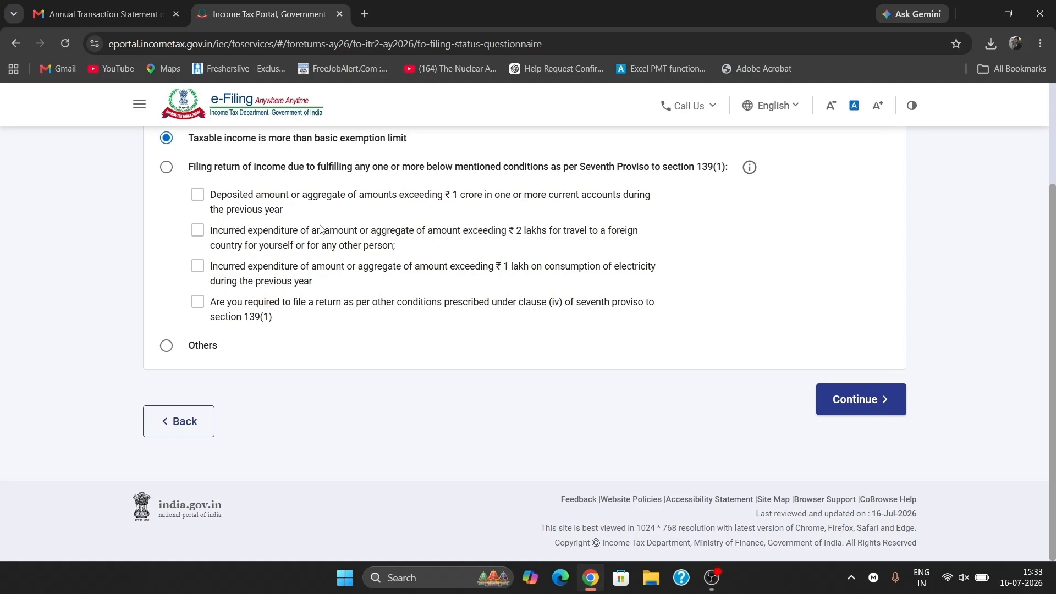
pyautogui.scroll(2, 414, 222)
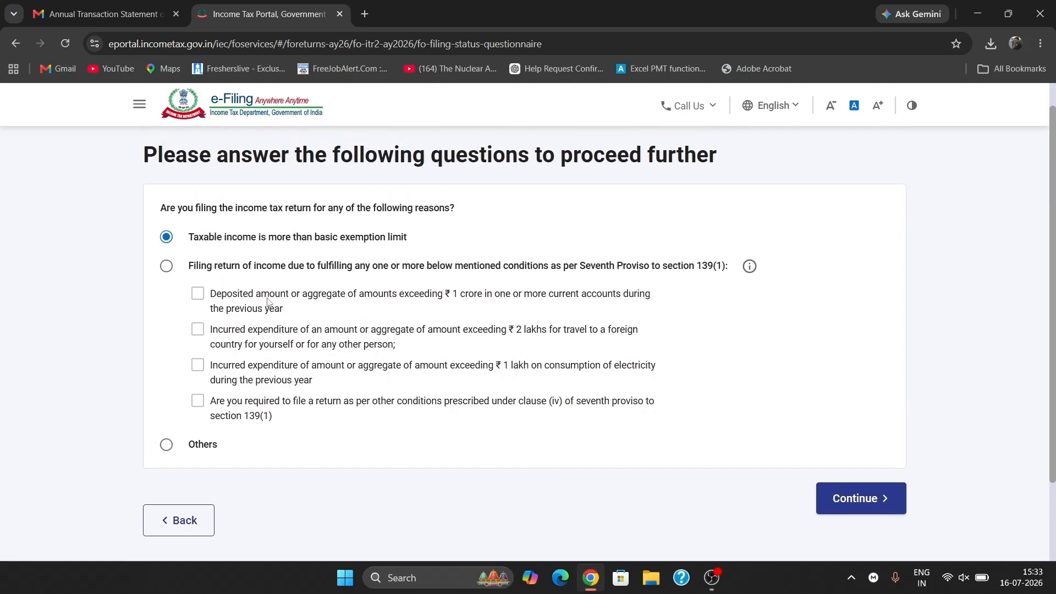
pyautogui.click(168, 446)
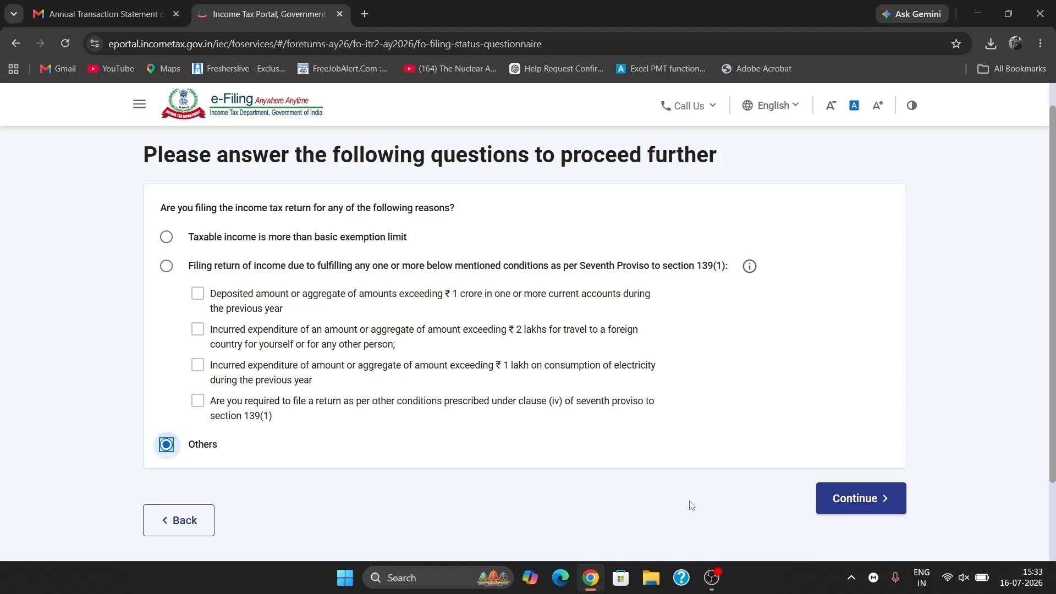
pyautogui.click(861, 499)
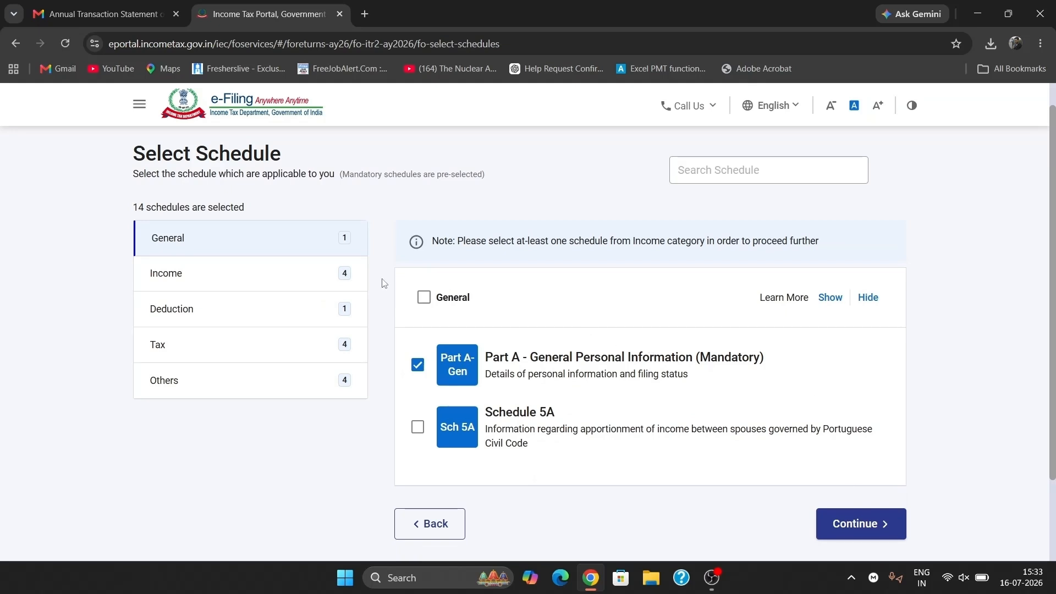
# - In the Income category, tick Schedule Capital Gains and Schedule 112A
pyautogui.click(270, 271)
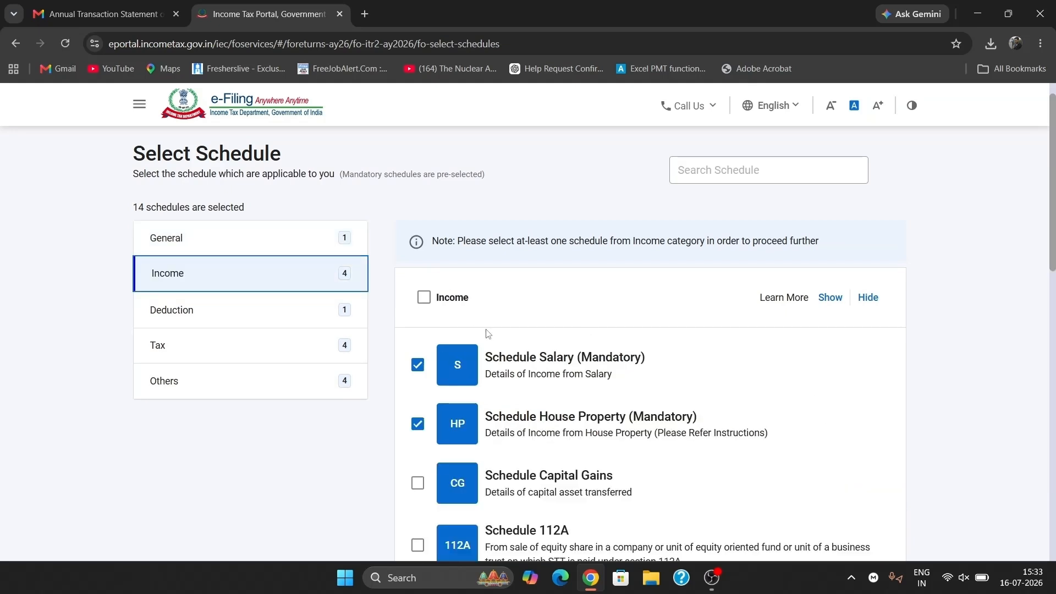
pyautogui.scroll(-2, 487, 332)
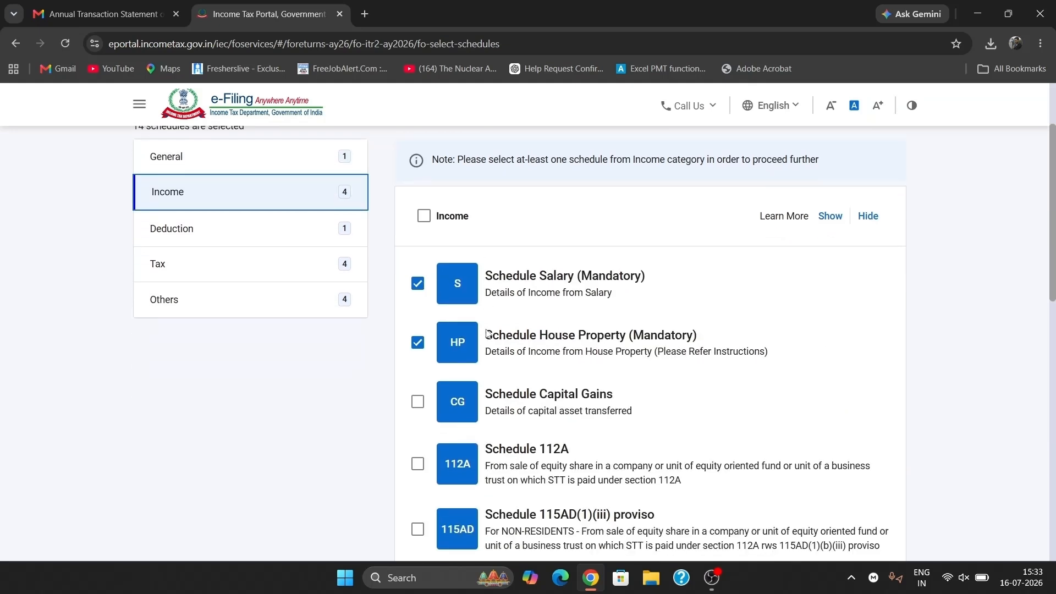
pyautogui.click(418, 406)
pyautogui.scroll(-1, 420, 410)
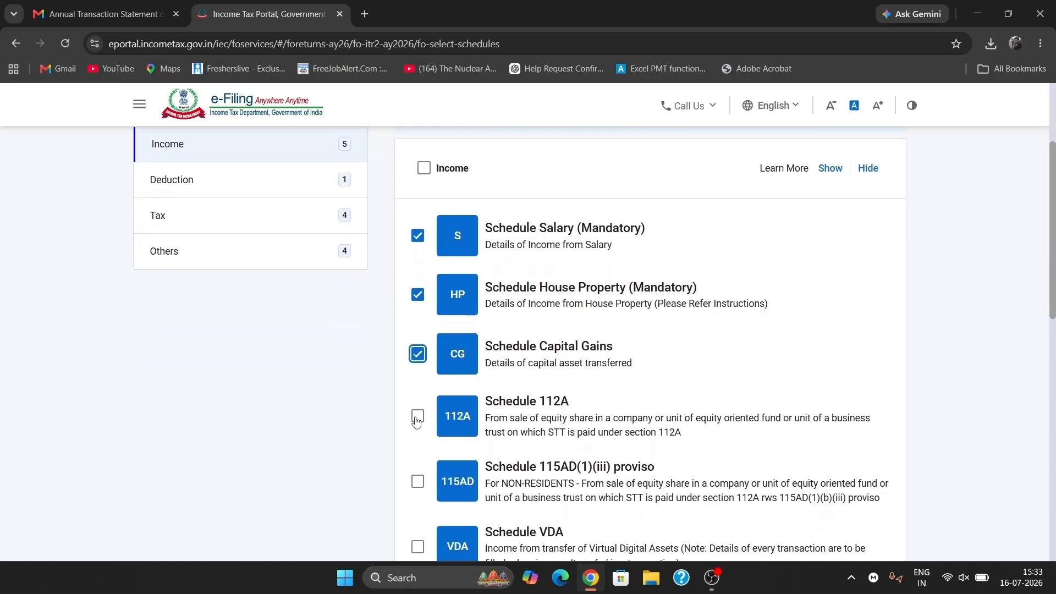
pyautogui.click(417, 418)
pyautogui.scroll(-2, 416, 422)
pyautogui.scroll(-4, 427, 316)
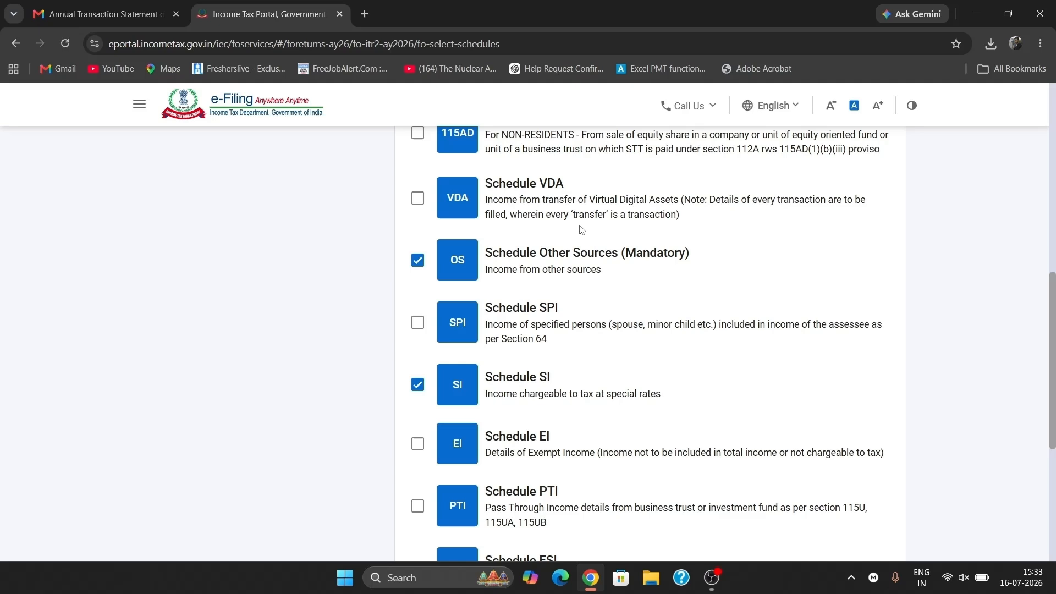
pyautogui.scroll(-3, 581, 230)
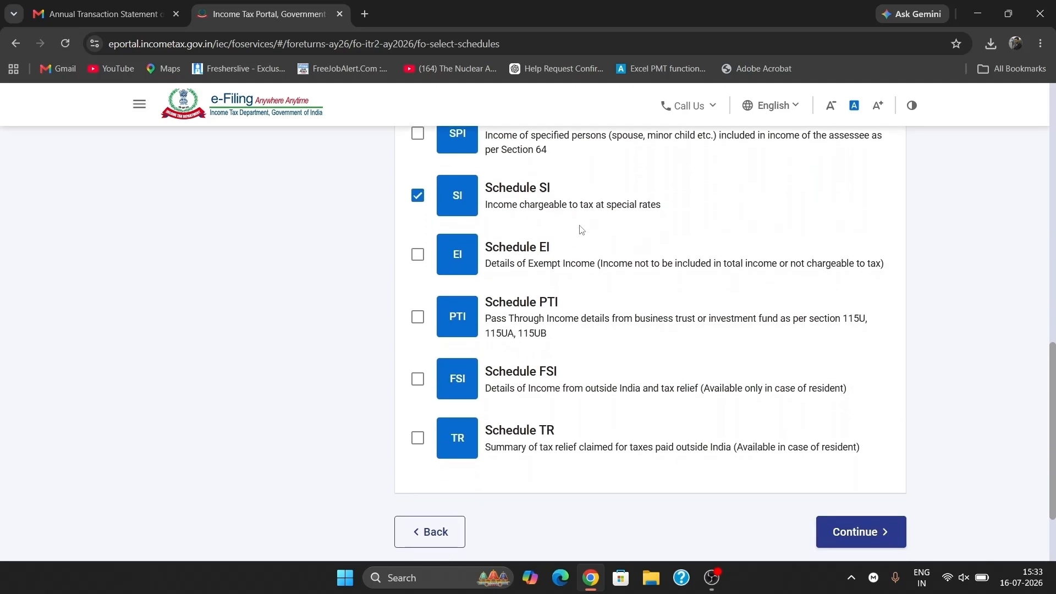
pyautogui.scroll(15, 528, 264)
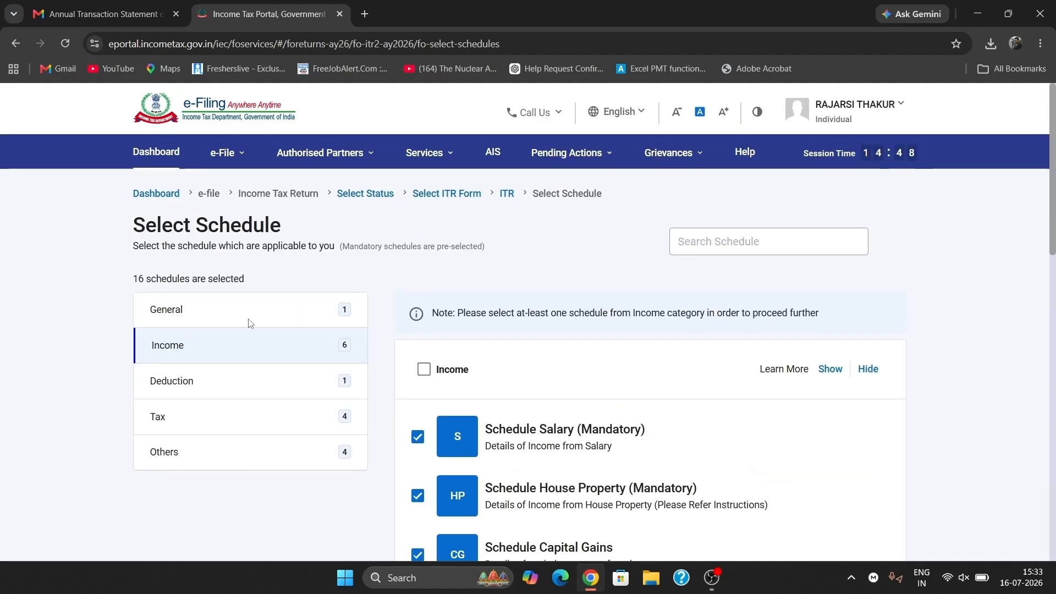
# - Review the schedules listed in the Deduction category
pyautogui.click(201, 391)
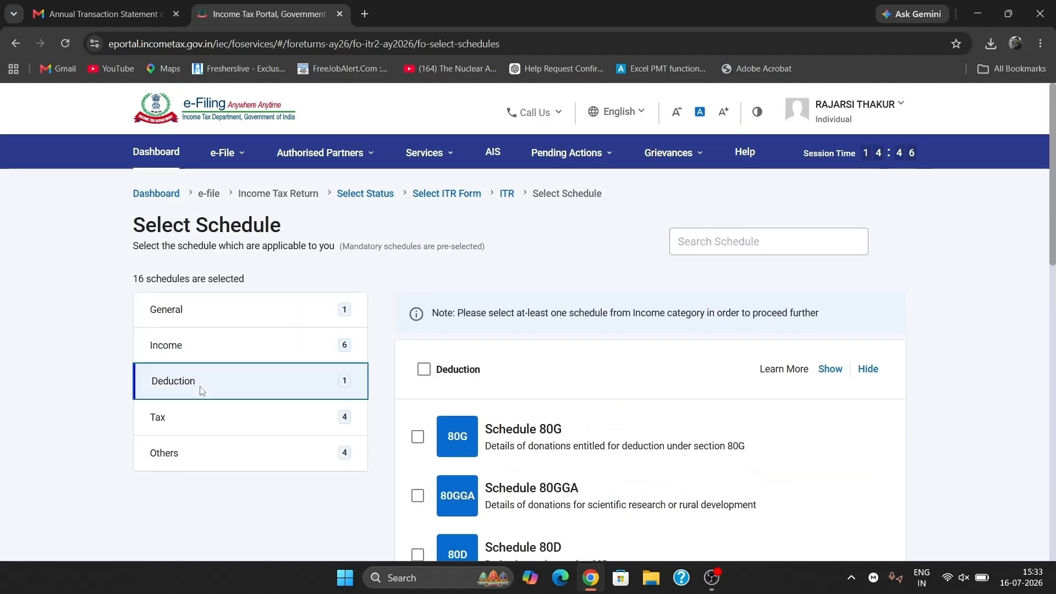
pyautogui.scroll(-4, 491, 380)
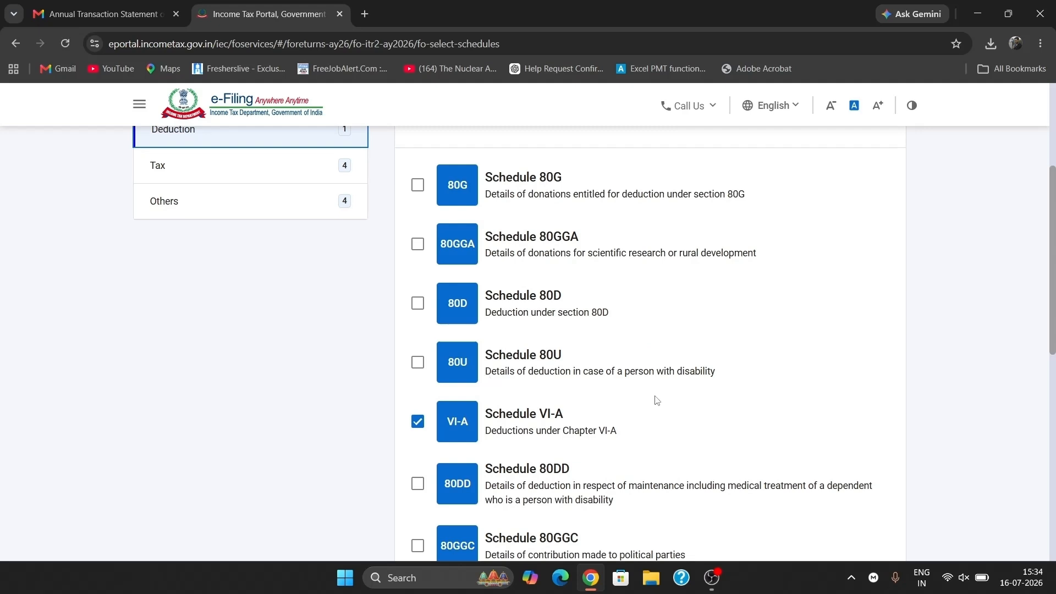
pyautogui.scroll(-3, 656, 400)
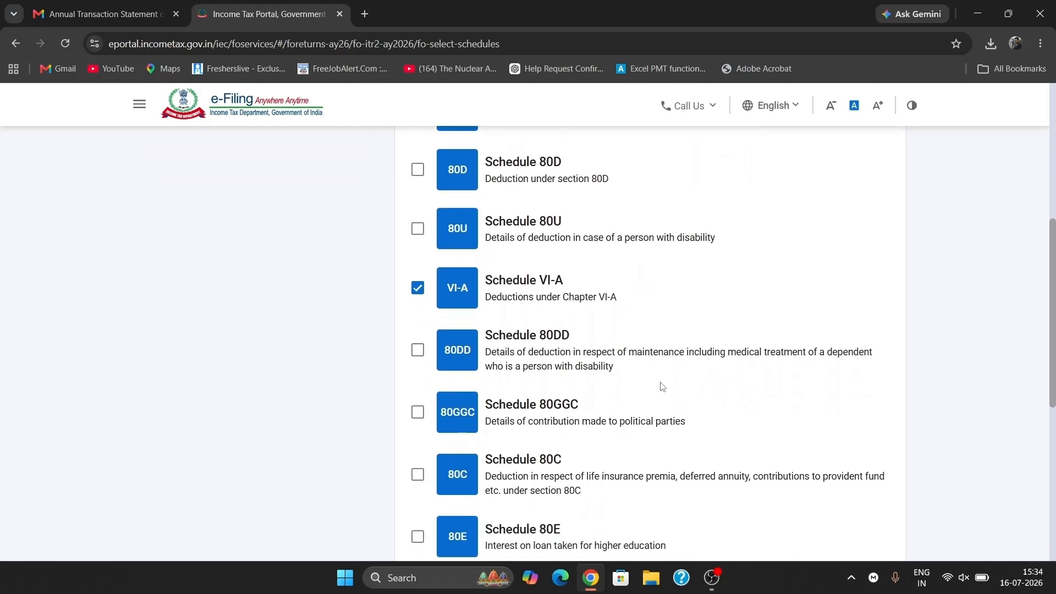
pyautogui.scroll(-1, 662, 387)
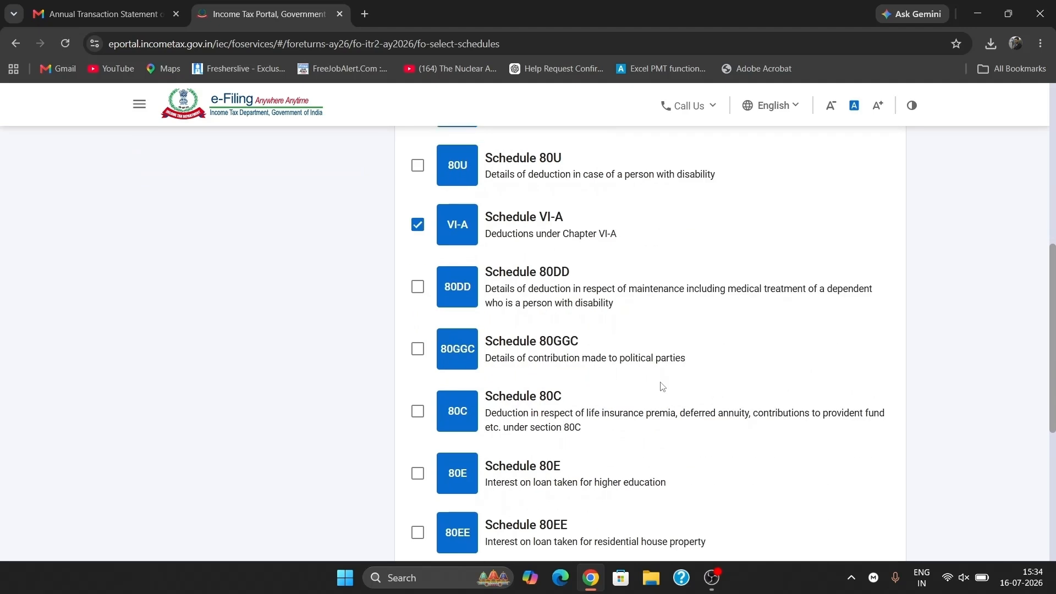
pyautogui.scroll(-2, 662, 387)
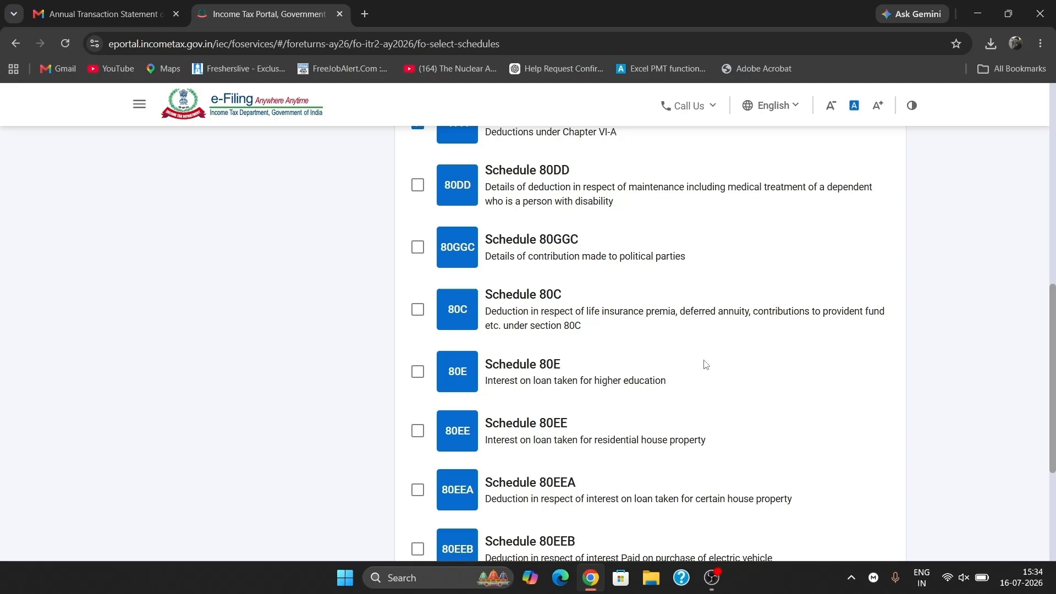
pyautogui.scroll(-3, 705, 364)
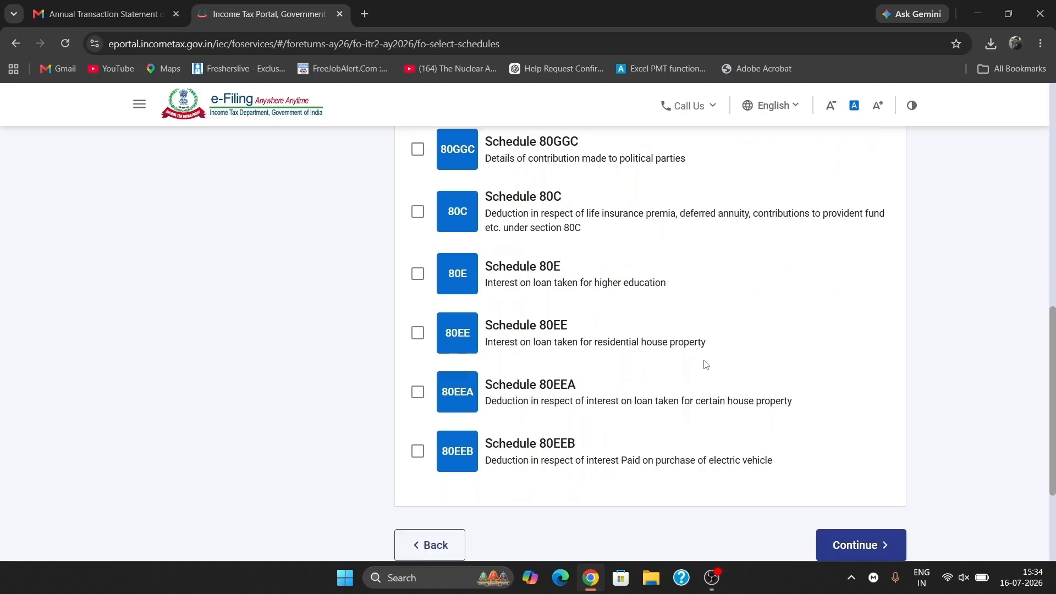
pyautogui.scroll(10, 704, 364)
pyautogui.scroll(-2, 703, 364)
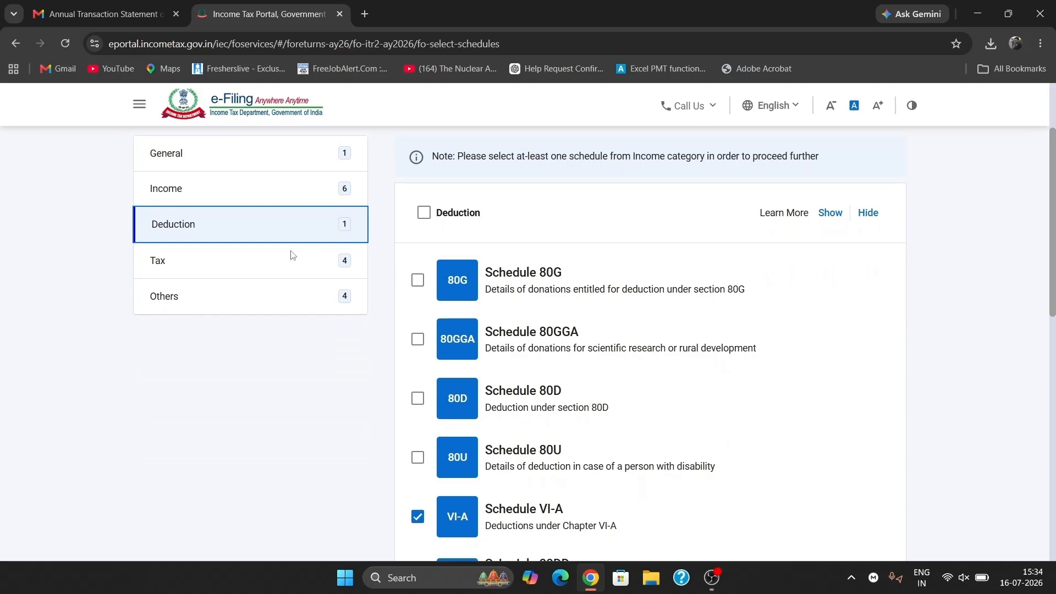
# - Untick the Tax deferred on ESOP schedule in the Tax category
pyautogui.click(244, 263)
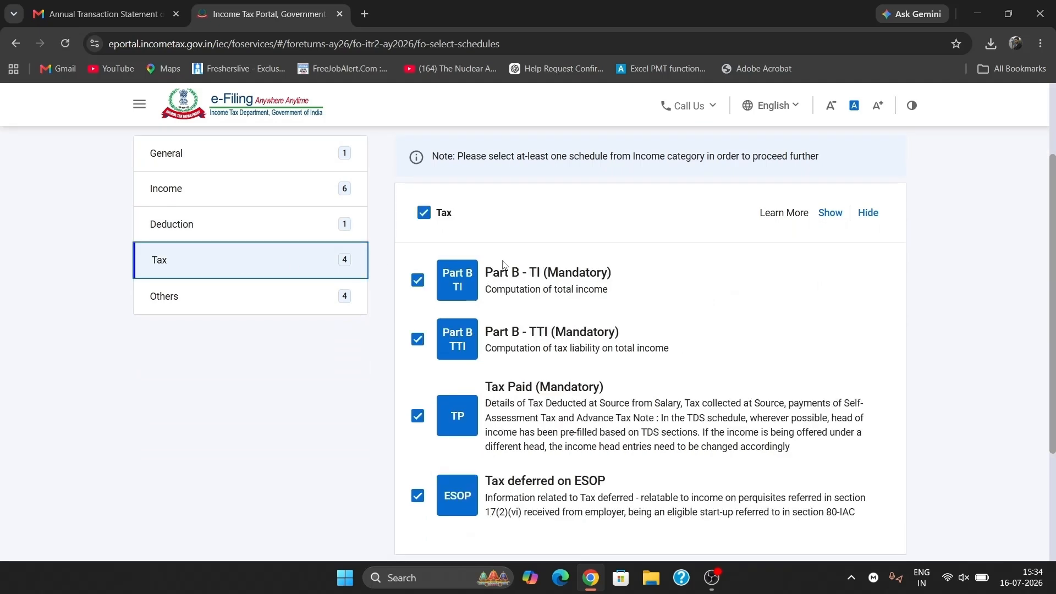
pyautogui.scroll(-2, 327, 387)
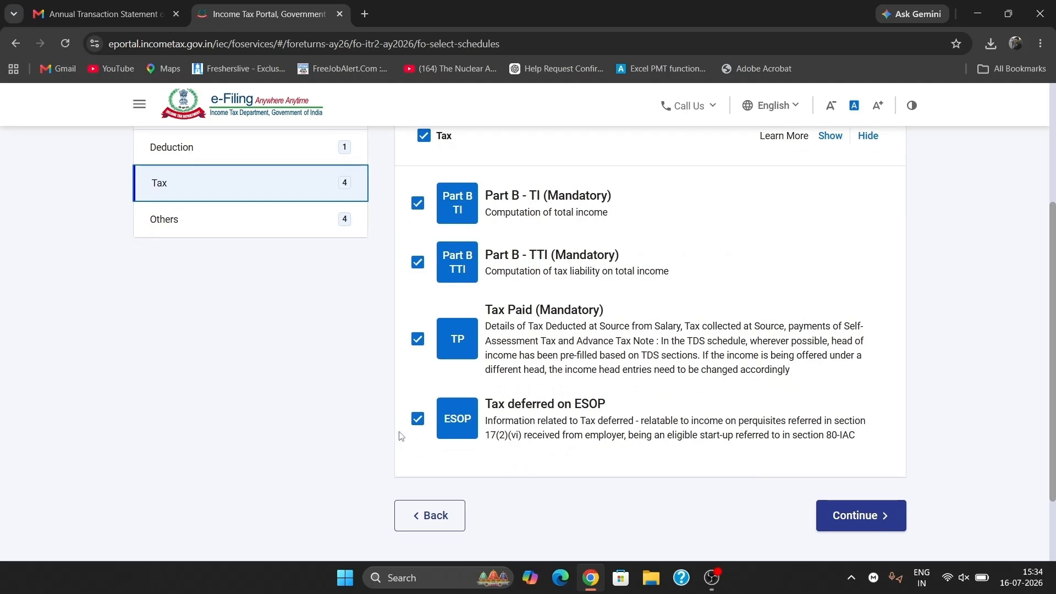
pyautogui.click(418, 424)
pyautogui.click(418, 419)
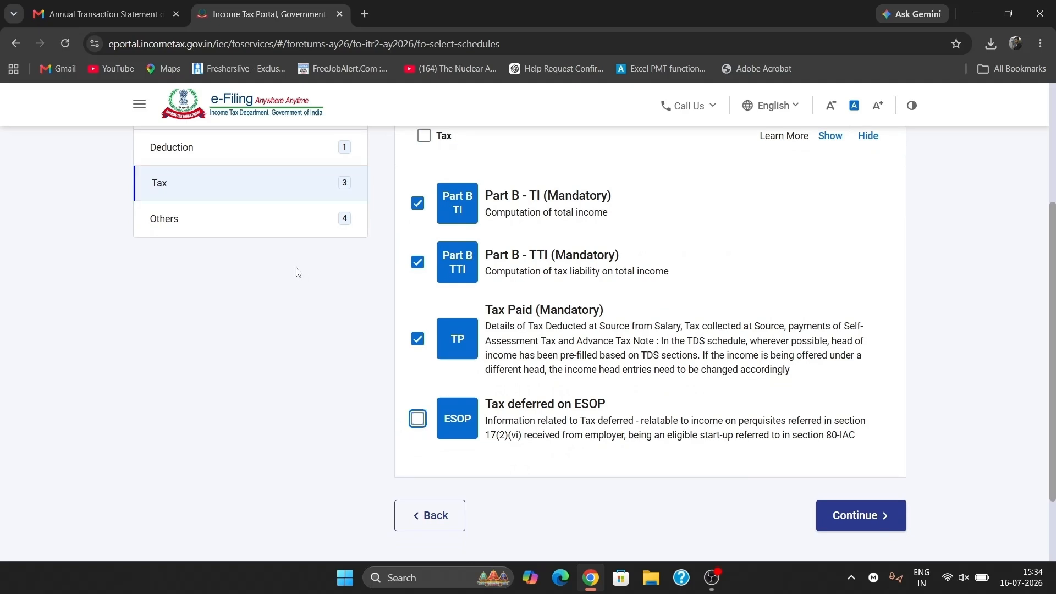
# - Review the Others category and confirm the 15 selected schedules
pyautogui.click(241, 215)
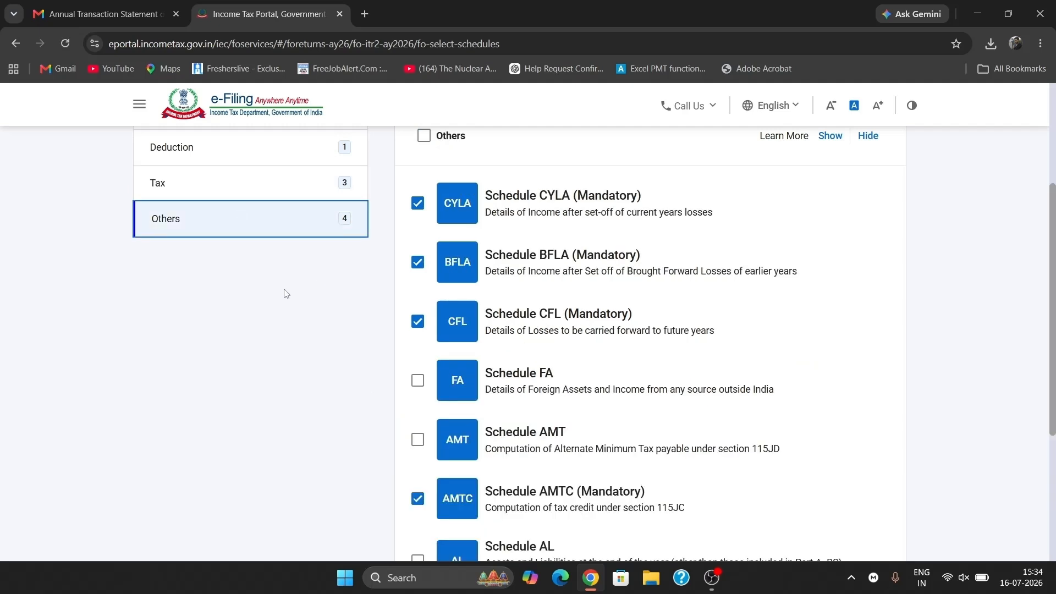
pyautogui.scroll(-3, 285, 293)
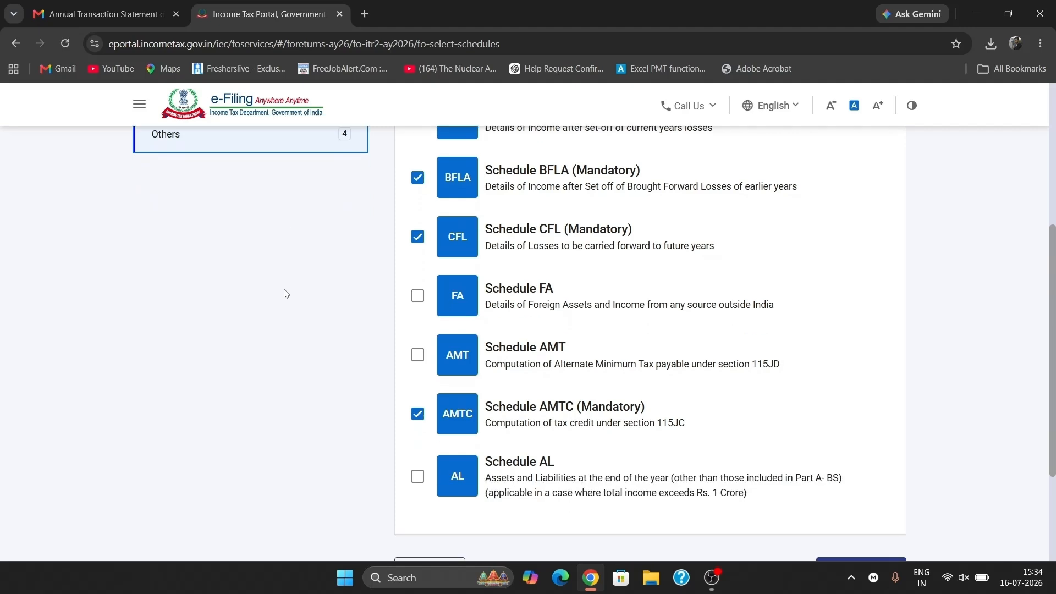
pyautogui.scroll(5, 285, 293)
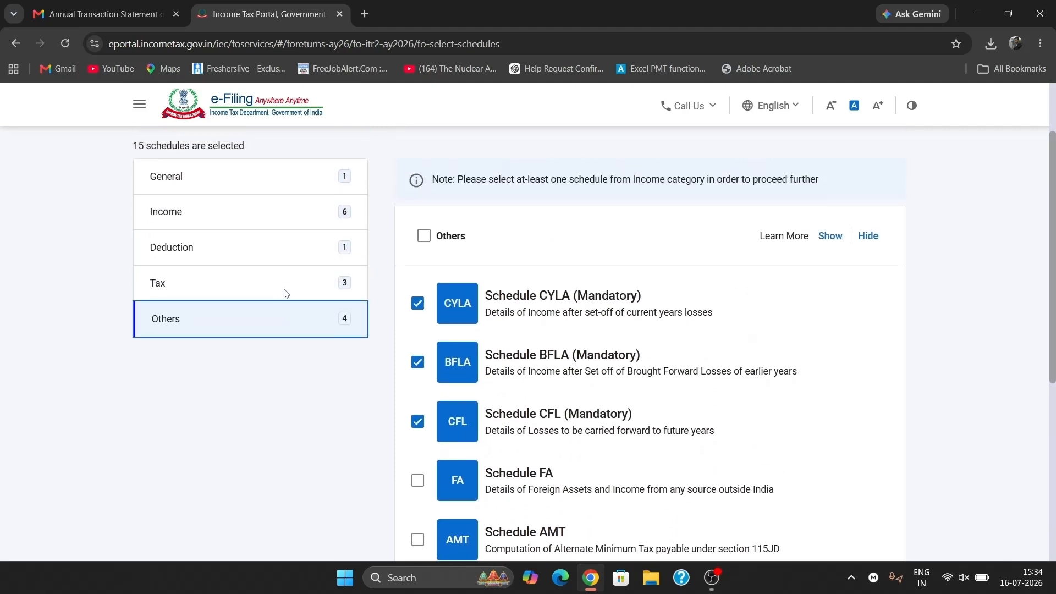
pyautogui.scroll(-6, 607, 233)
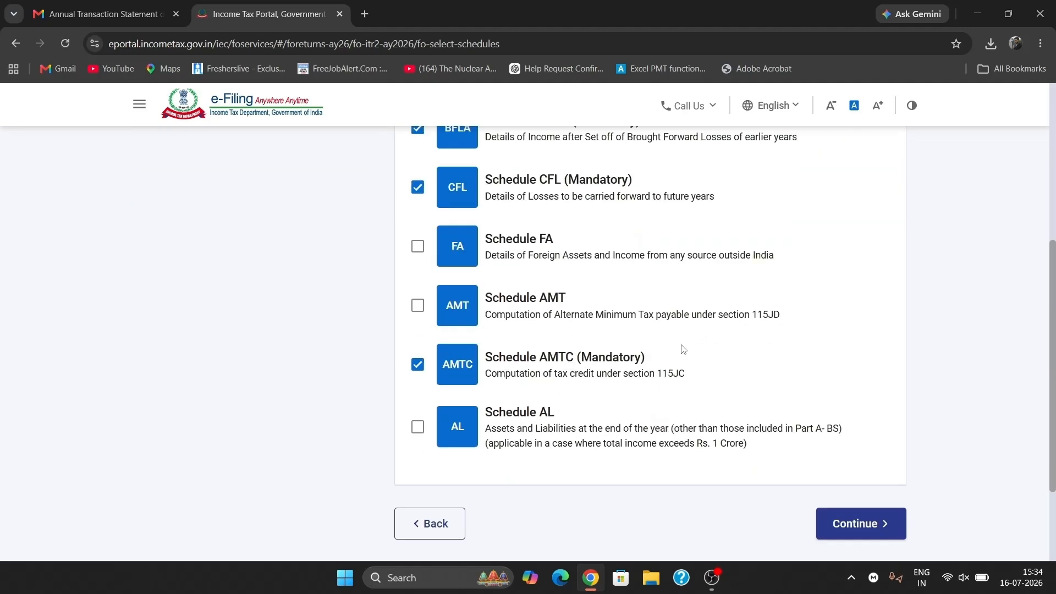
pyautogui.click(858, 425)
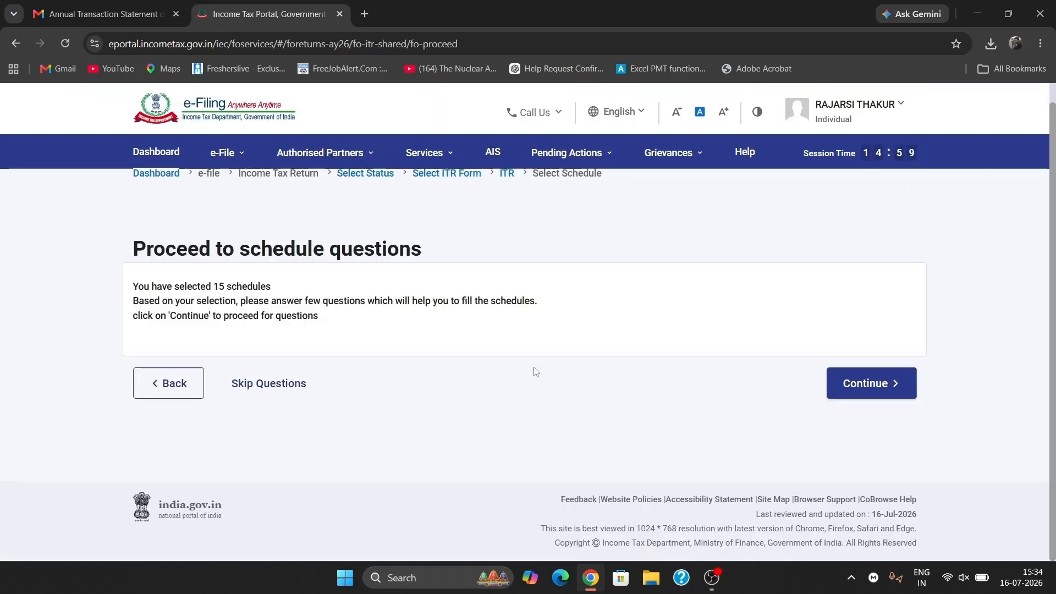
# - Skip the schedule questions and open Part A's Personal Information section
pyautogui.click(294, 385)
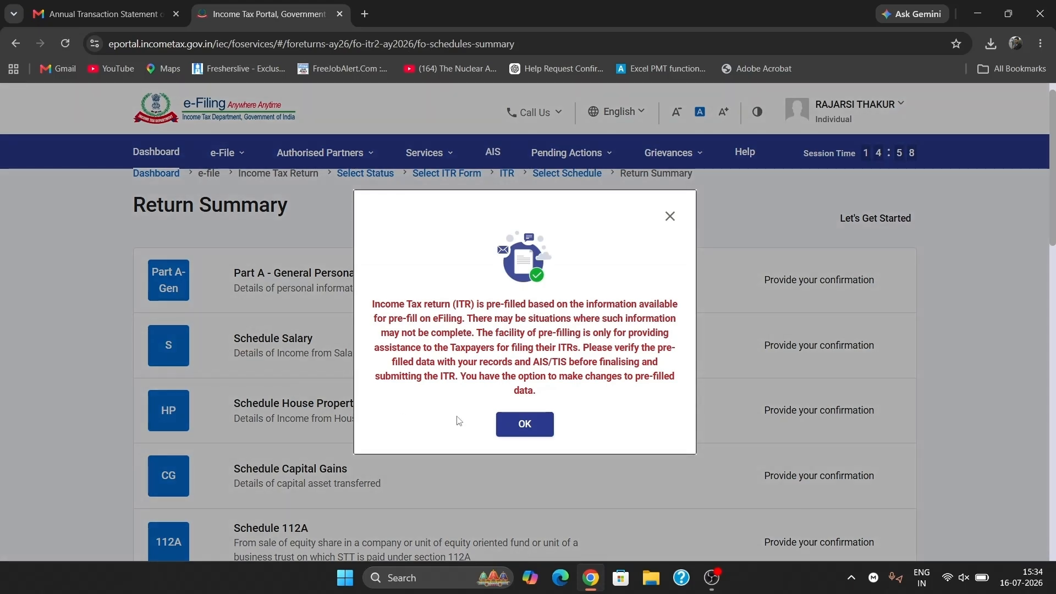
pyautogui.click(526, 424)
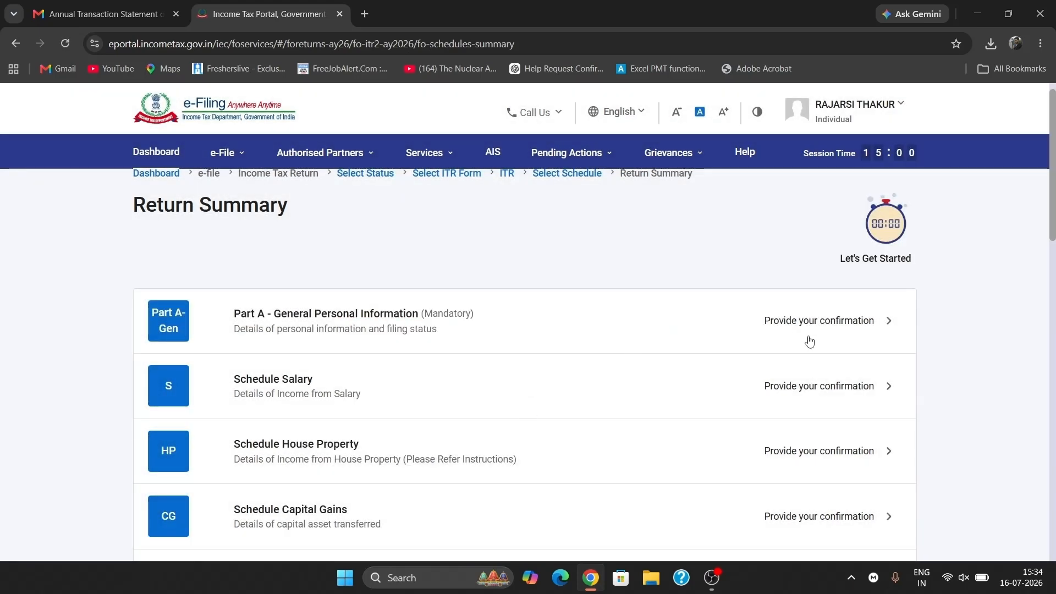
pyautogui.click(837, 327)
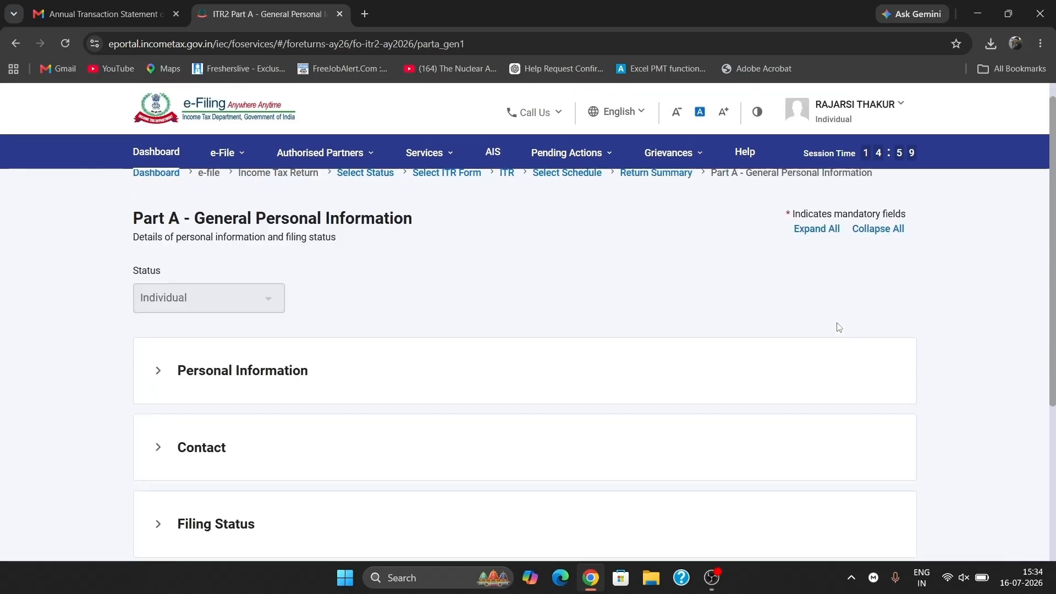
pyautogui.click(278, 371)
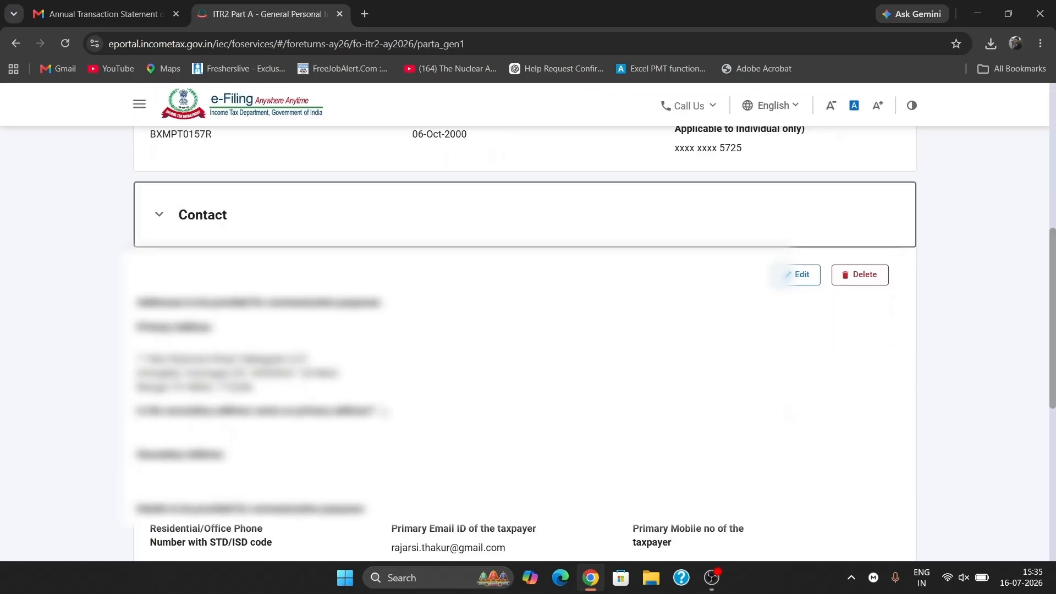
pyautogui.scroll(-1, 382, 409)
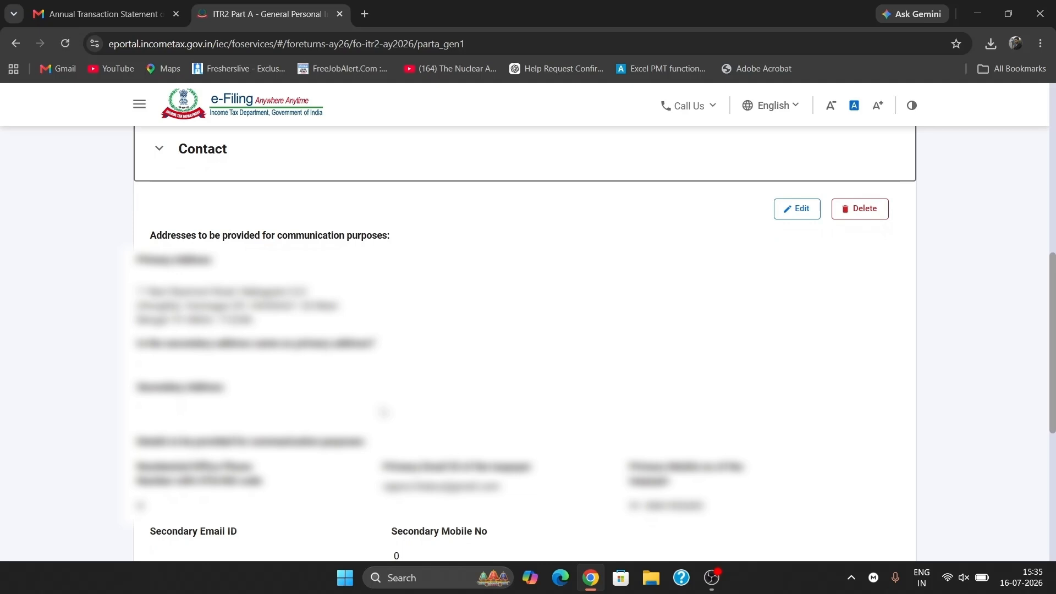
pyautogui.scroll(1, 827, 302)
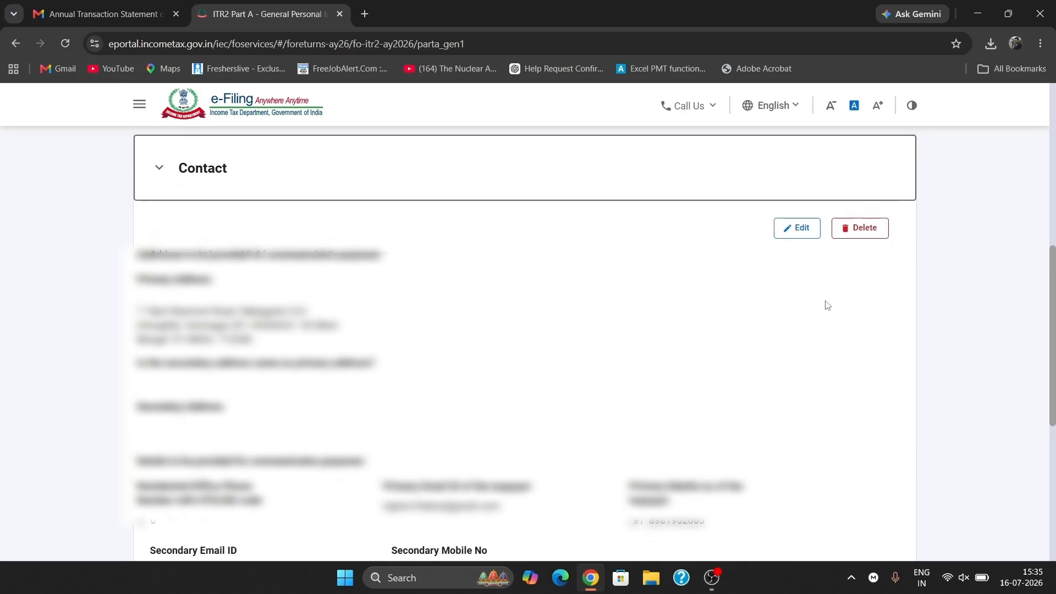
# - Set the secondary address to the same as the primary address and save the contact details
pyautogui.click(798, 227)
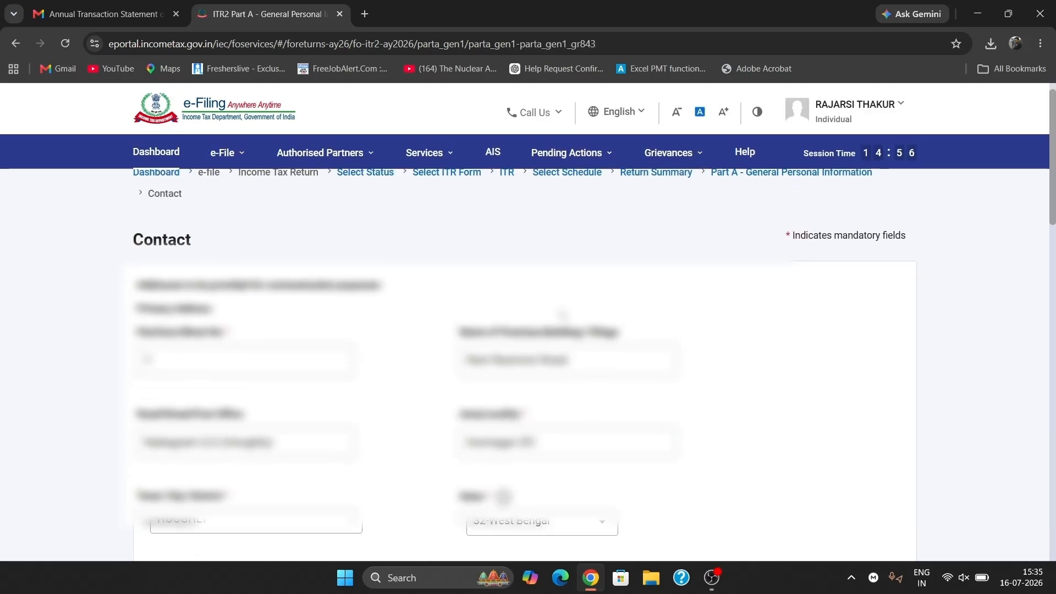
pyautogui.scroll(-6, 306, 292)
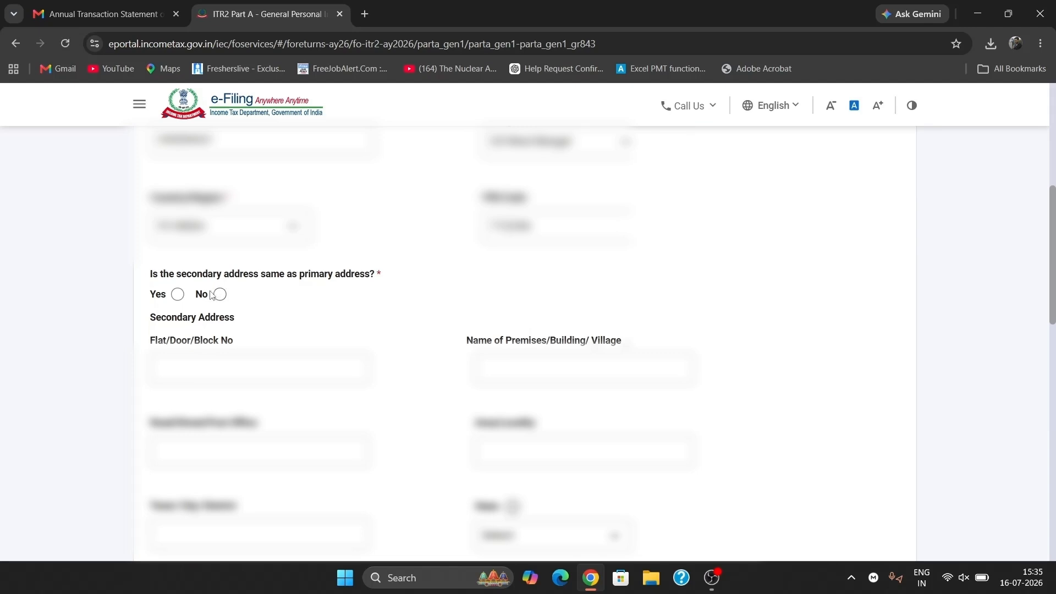
pyautogui.click(177, 296)
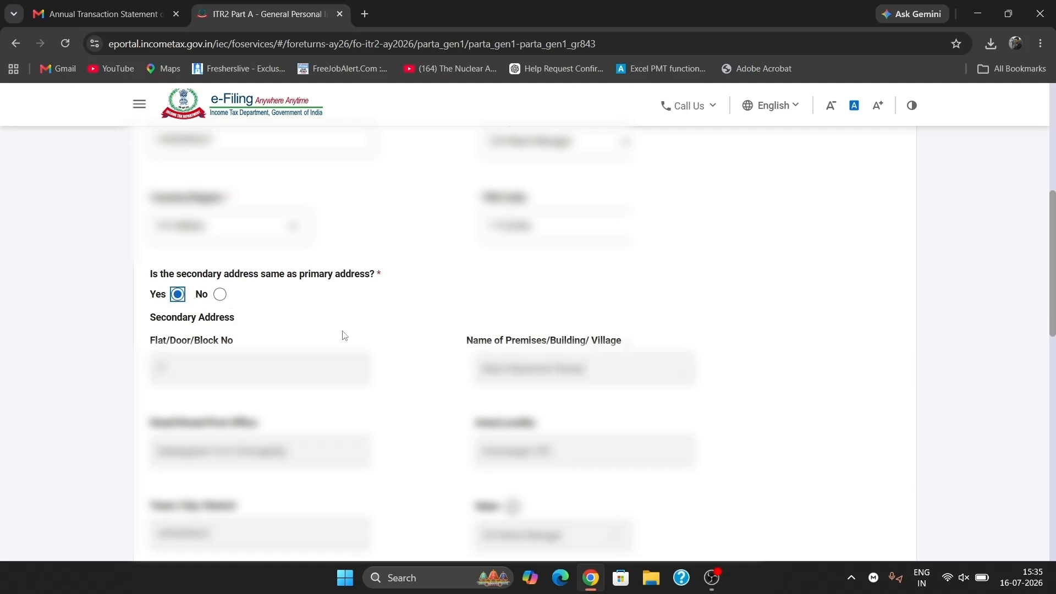
pyautogui.scroll(-10, 457, 408)
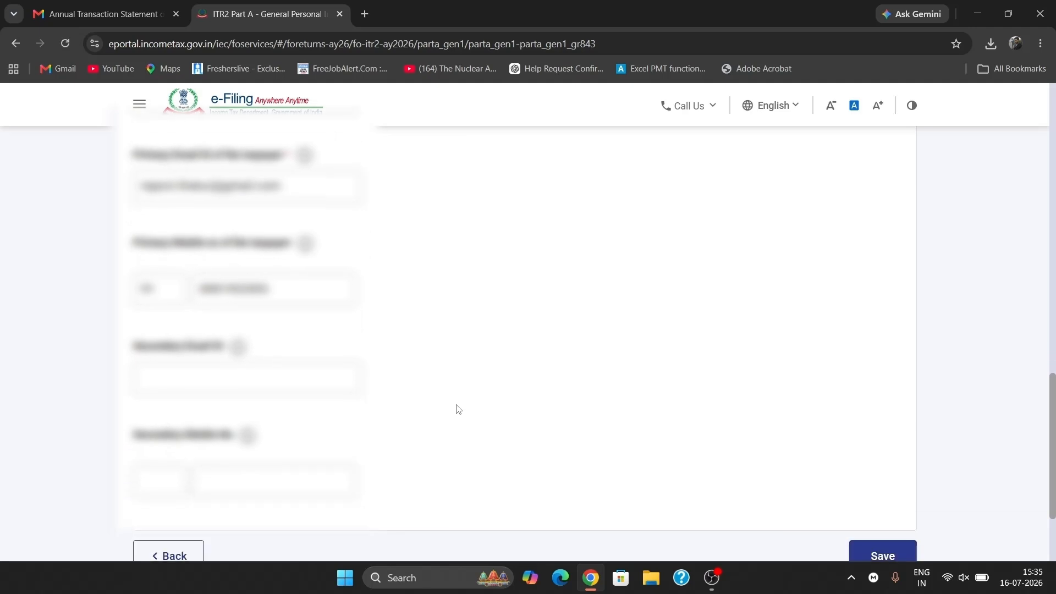
pyautogui.scroll(-3, 458, 409)
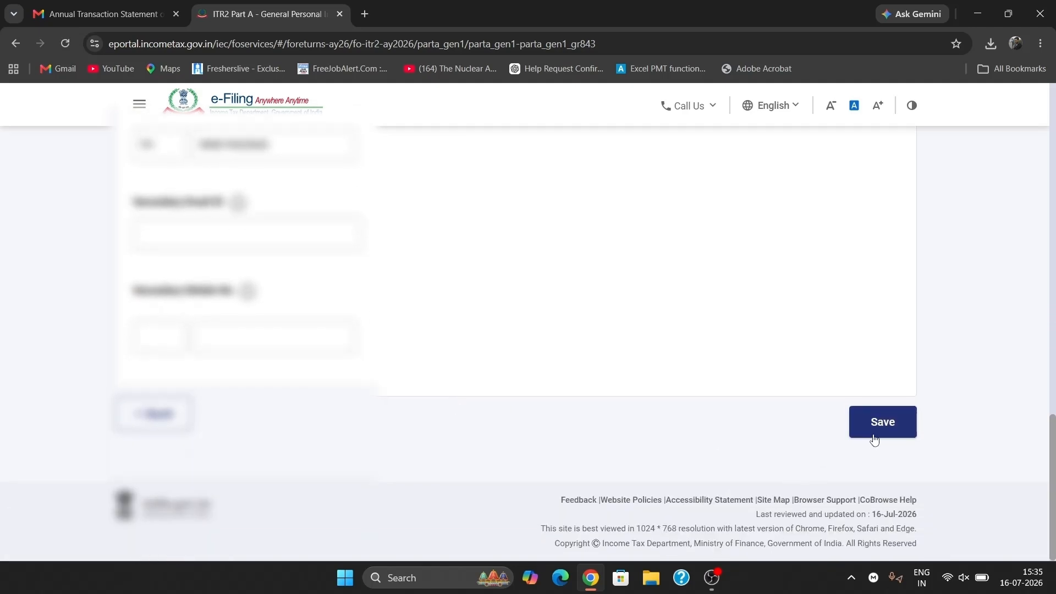
pyautogui.click(874, 438)
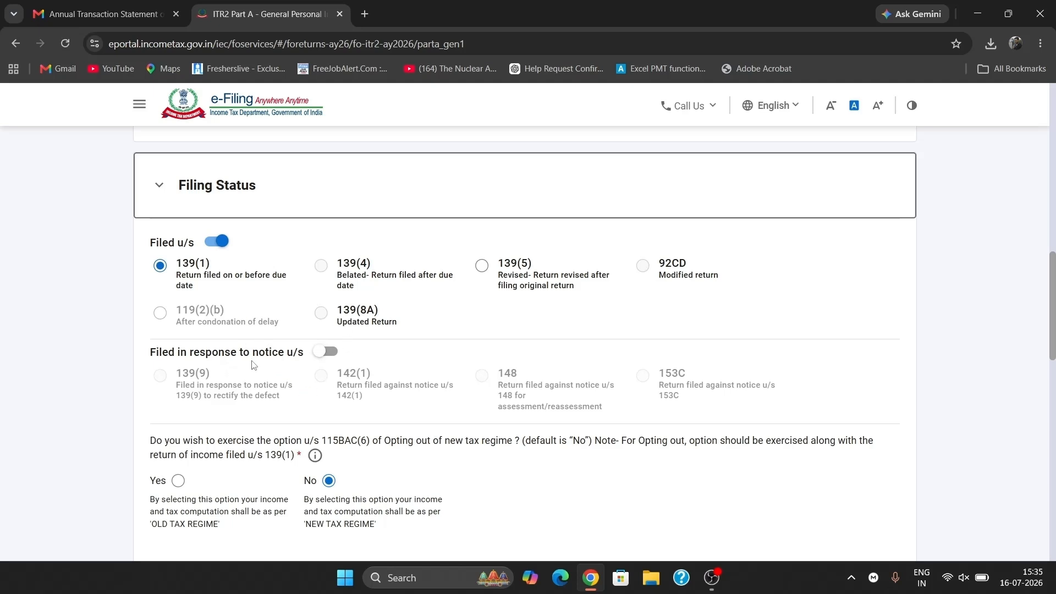
# - Select the 182-days-in-India condition for residential status
pyautogui.scroll(-2, 153, 384)
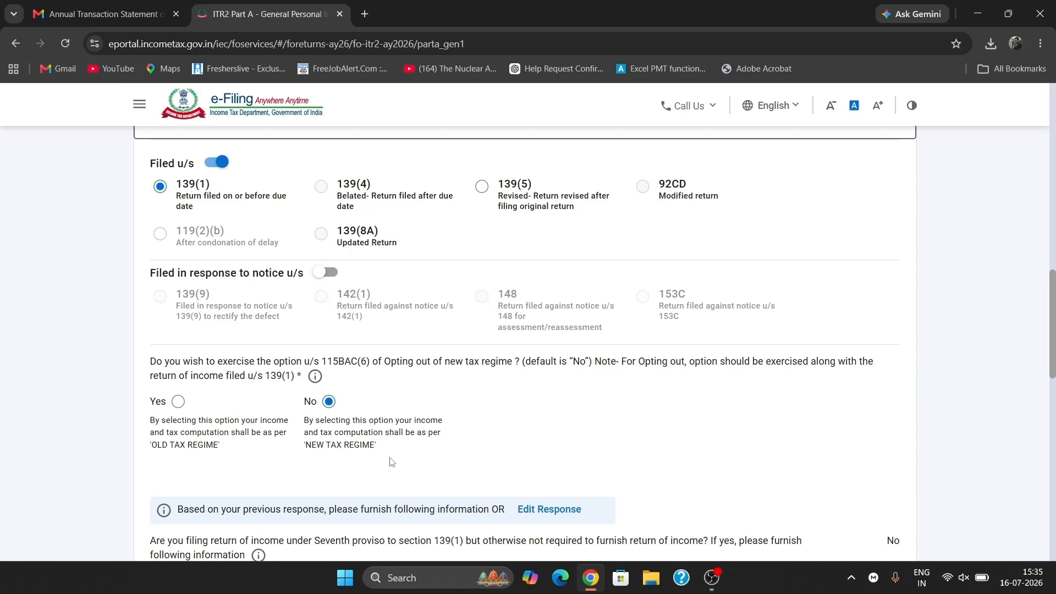
pyautogui.scroll(-3, 392, 462)
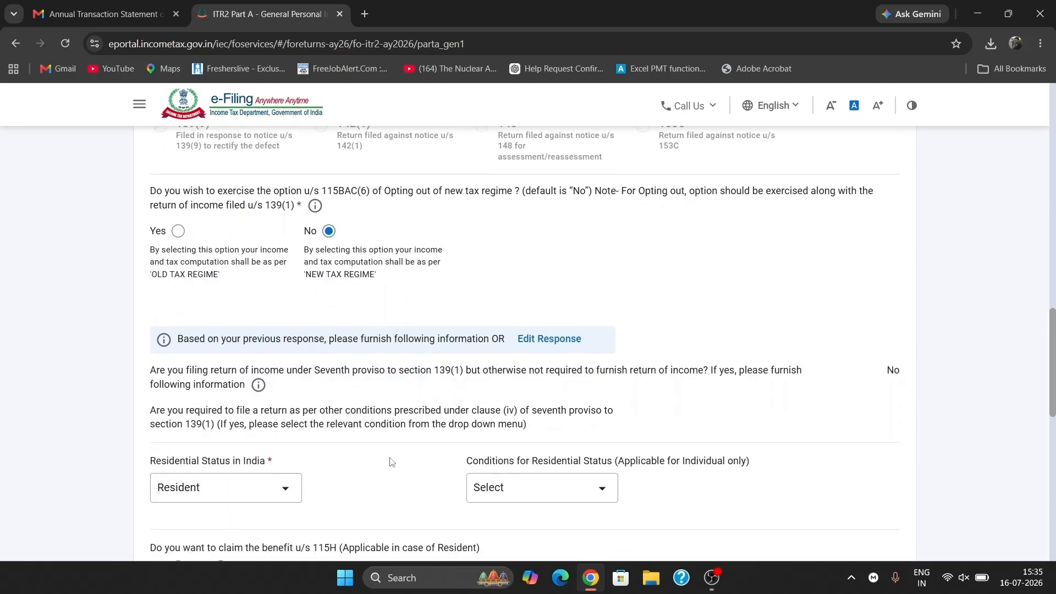
pyautogui.scroll(-1, 392, 462)
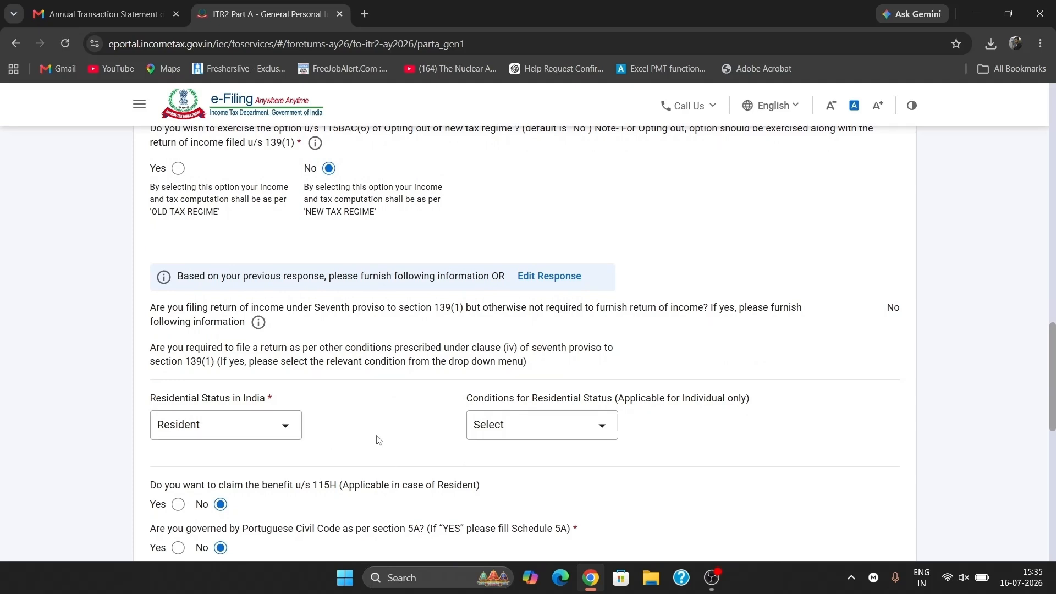
pyautogui.click(548, 438)
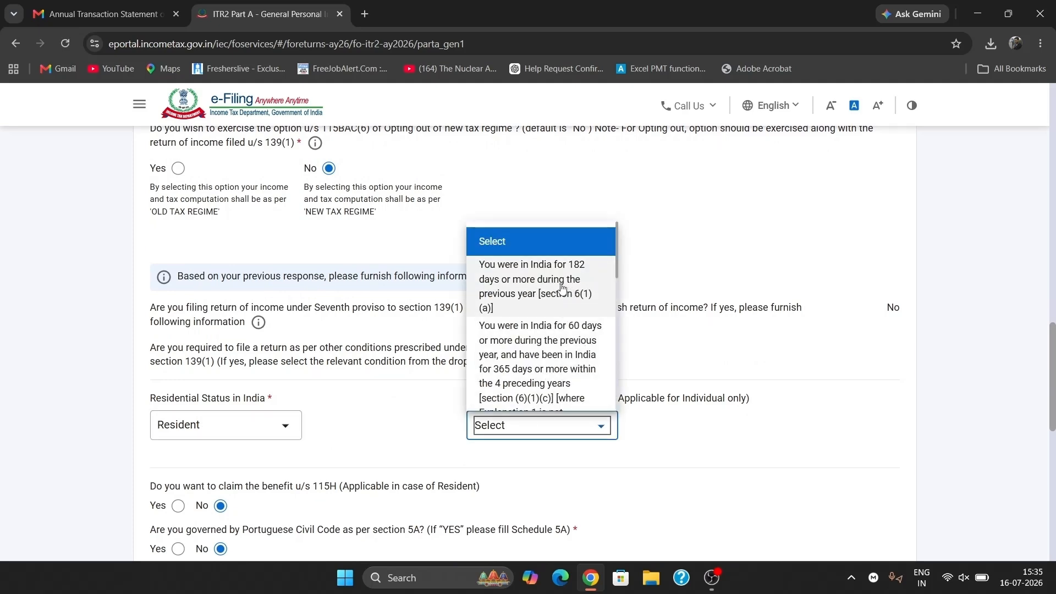
pyautogui.scroll(-2, 539, 337)
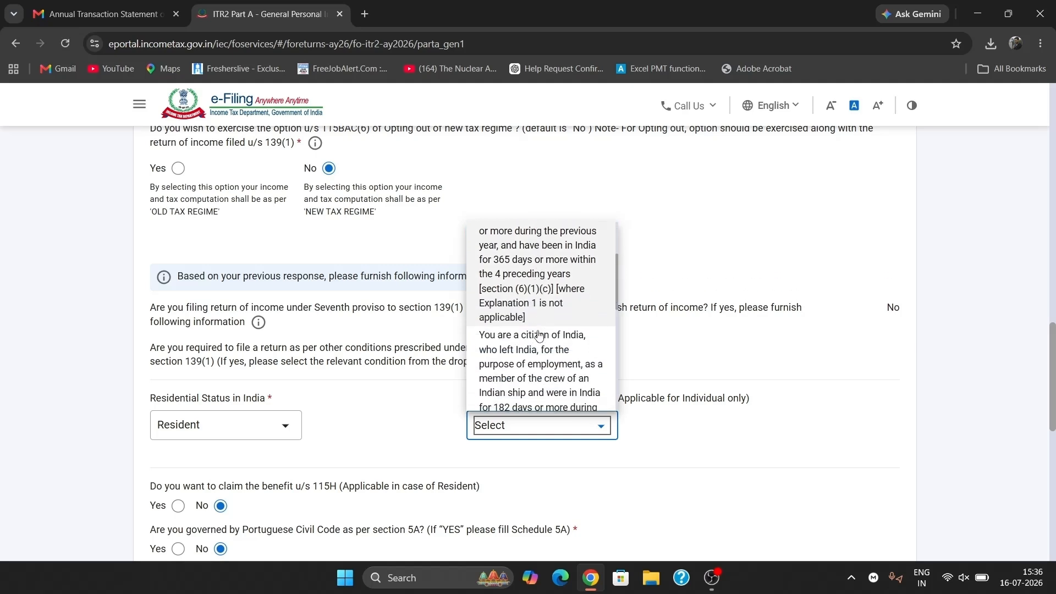
pyautogui.scroll(-2, 539, 341)
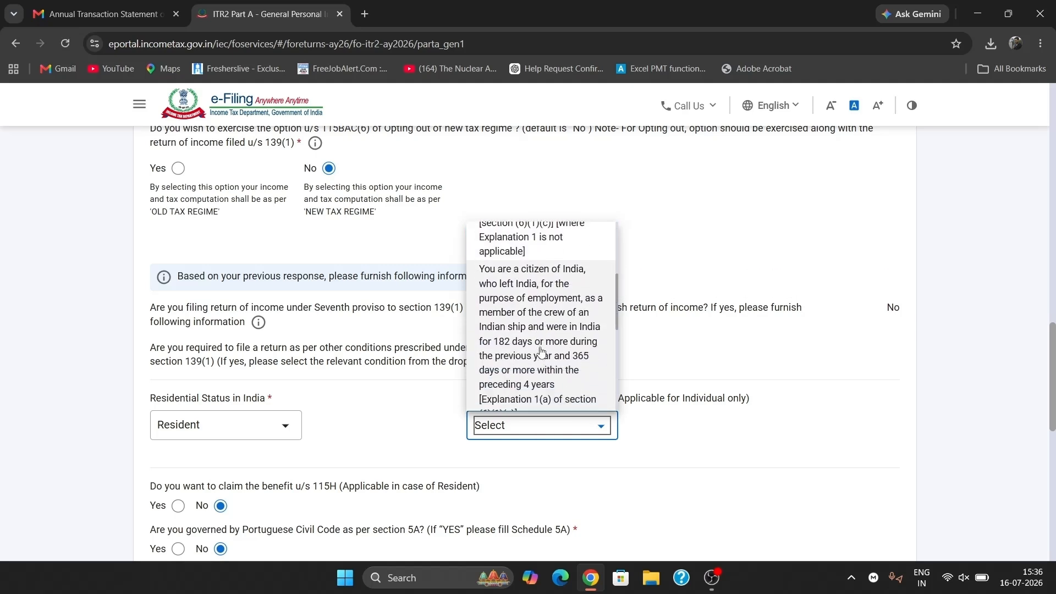
pyautogui.scroll(-3, 541, 352)
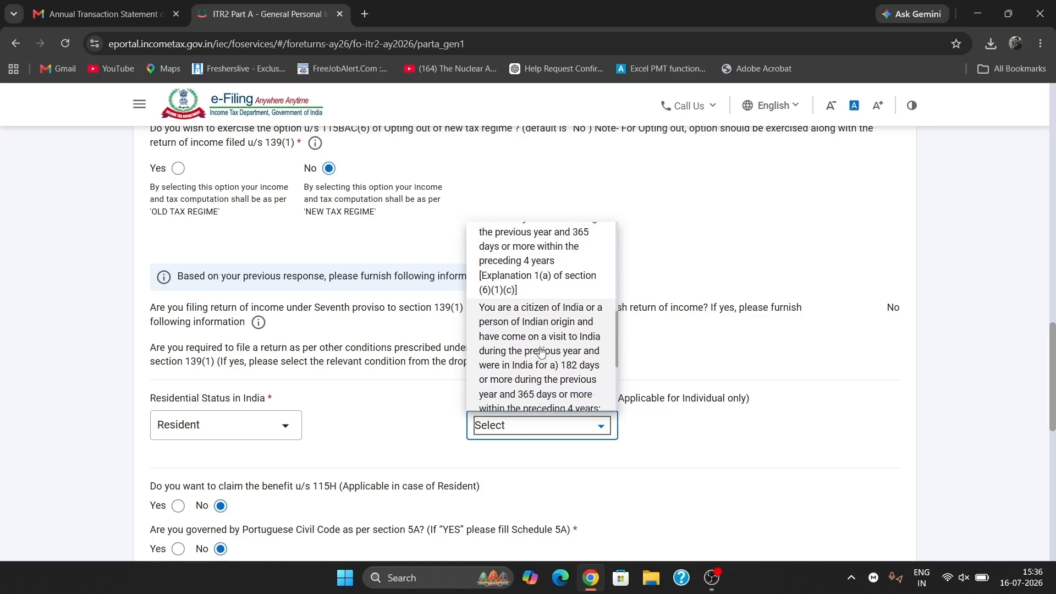
pyautogui.scroll(-2, 541, 352)
pyautogui.scroll(8, 540, 352)
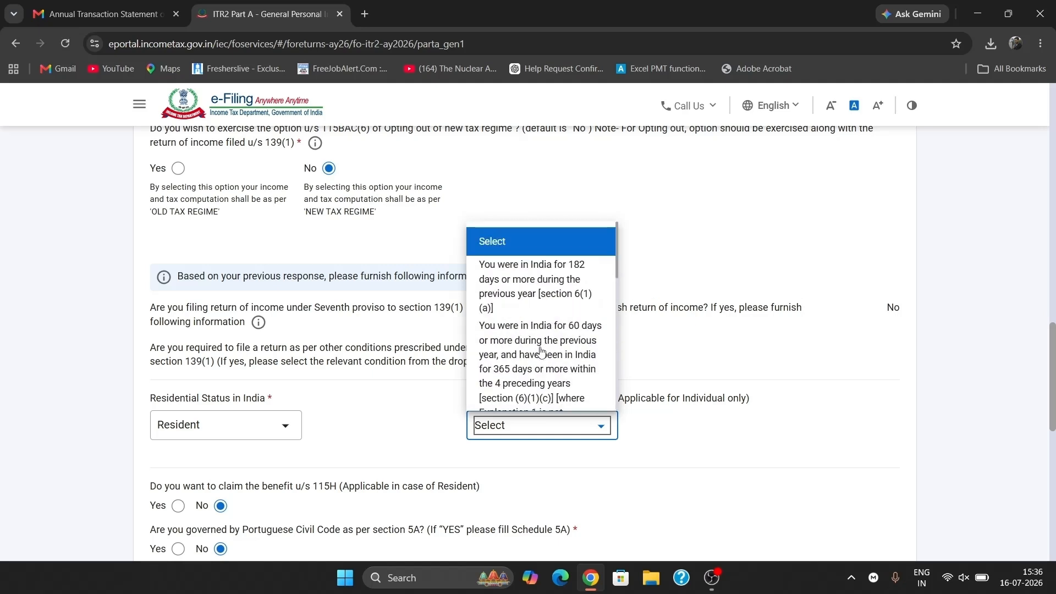
pyautogui.click(556, 279)
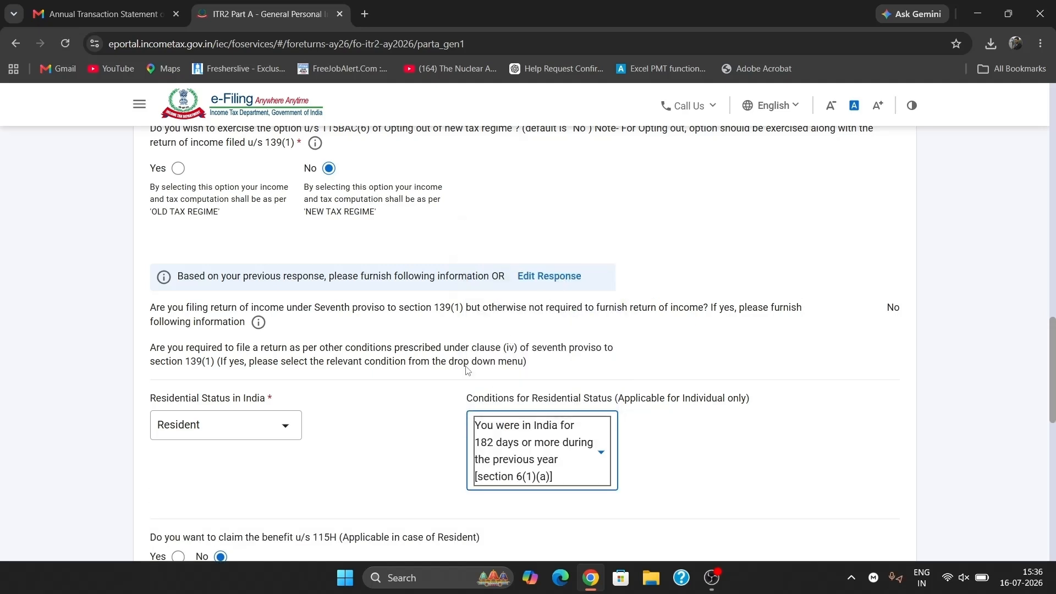
# - Answer No to the FPI question
pyautogui.scroll(-1, 383, 443)
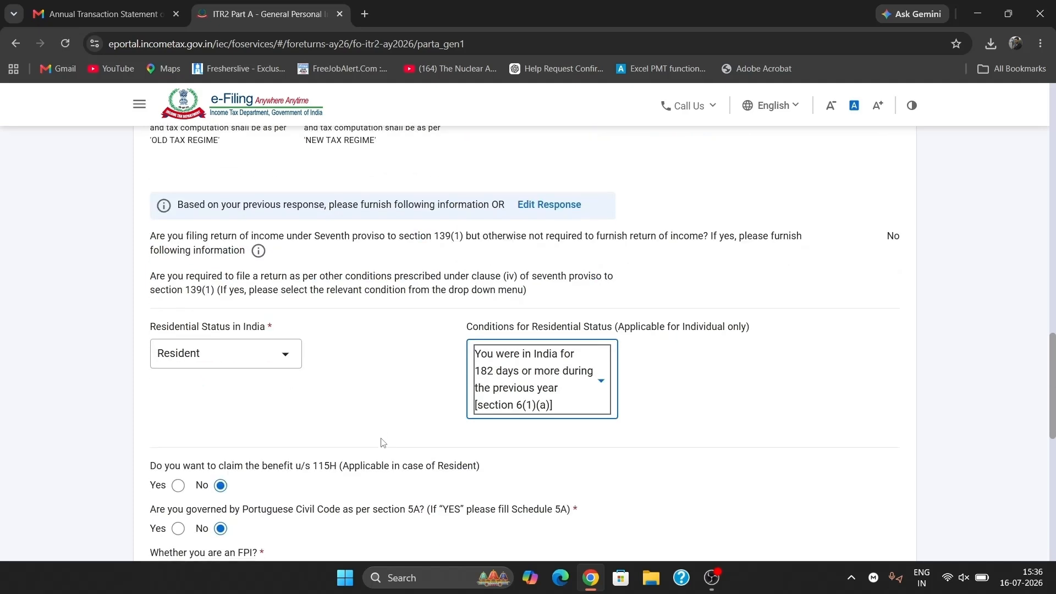
pyautogui.scroll(-1, 382, 443)
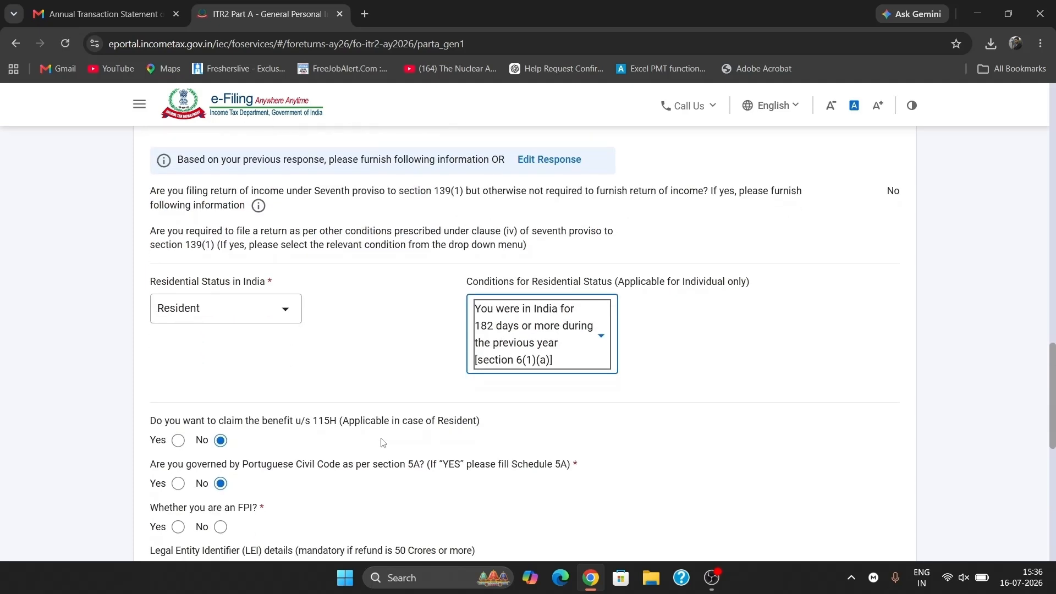
pyautogui.scroll(-2, 383, 443)
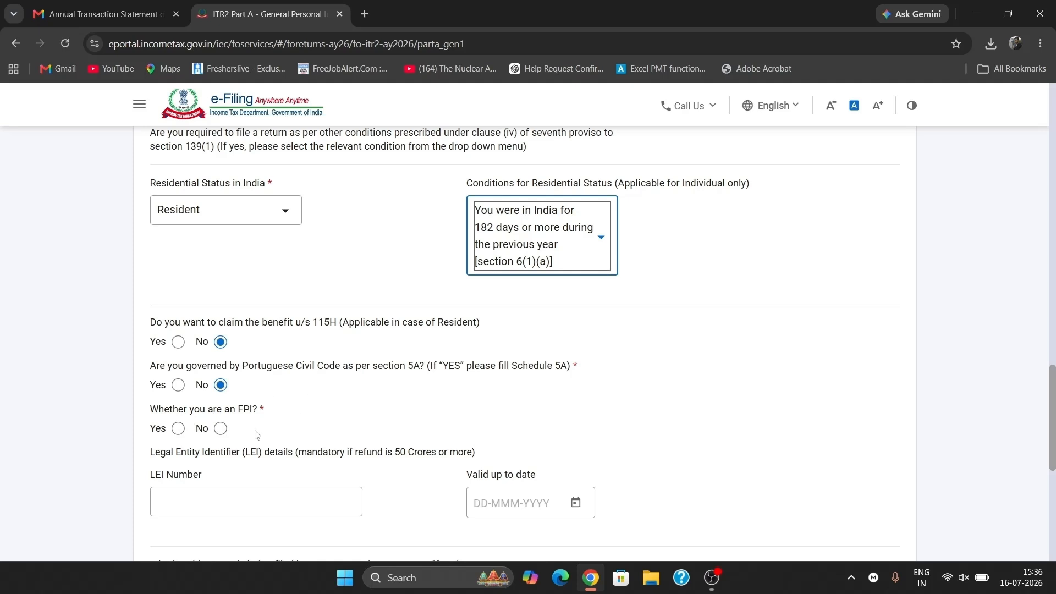
pyautogui.click(221, 429)
# - Expand the Bank Details section showing the two validated bank accounts
pyautogui.scroll(-2, 223, 430)
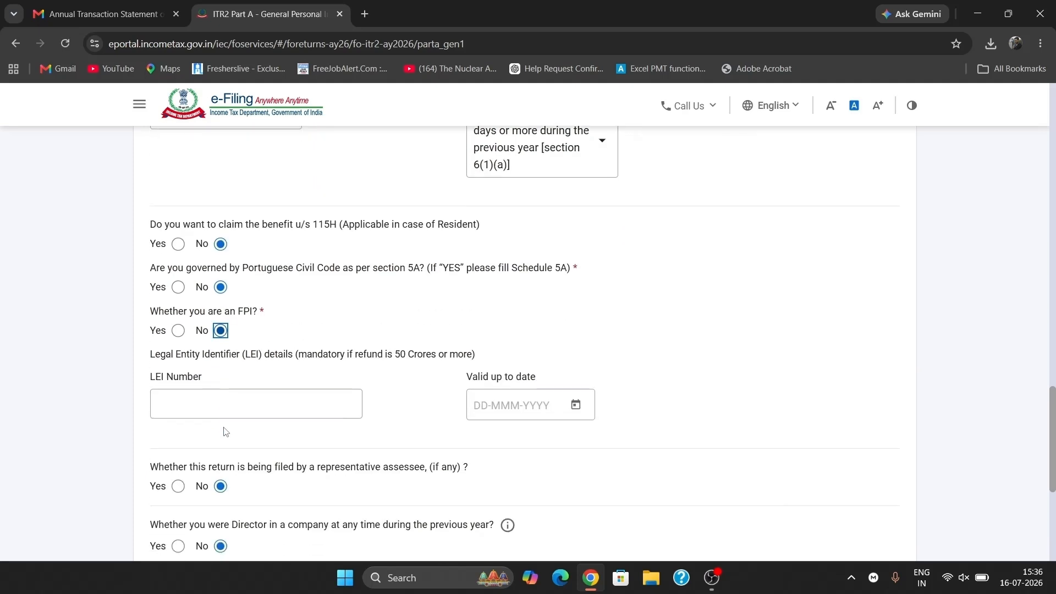
pyautogui.scroll(-2, 327, 474)
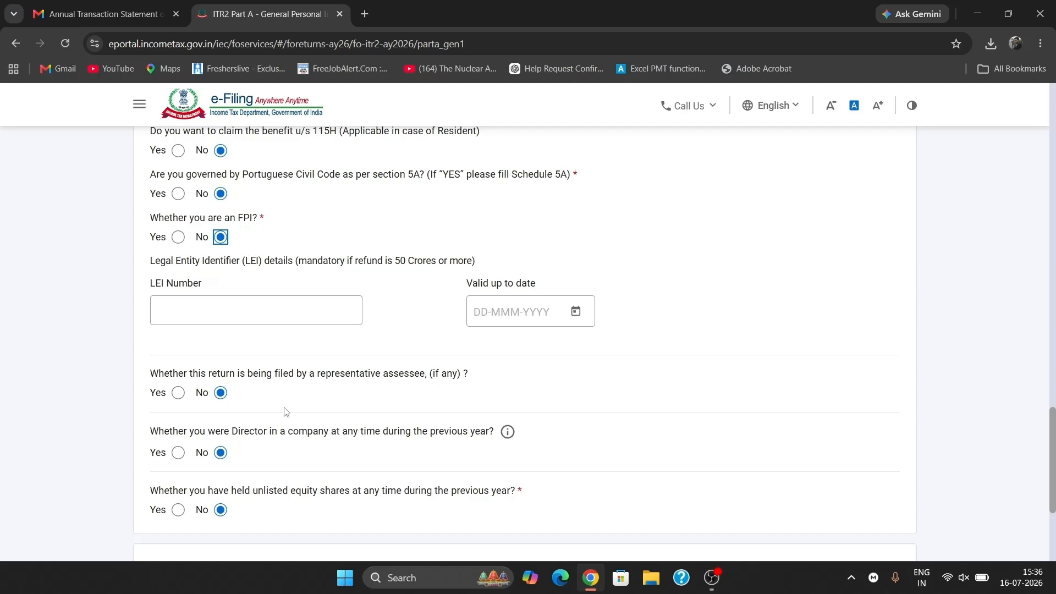
pyautogui.scroll(-1, 297, 411)
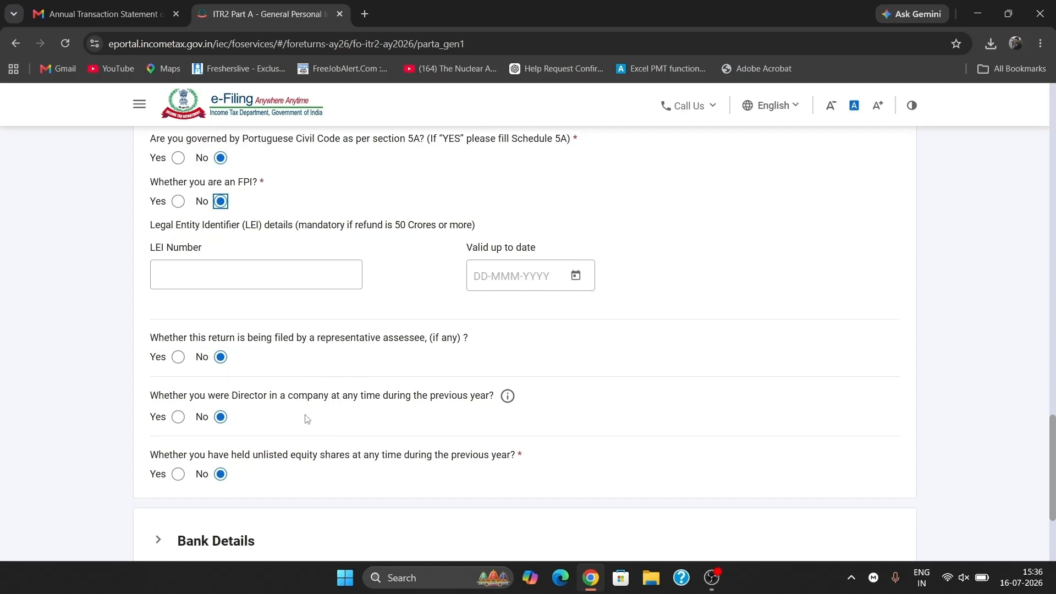
pyautogui.scroll(-1, 306, 419)
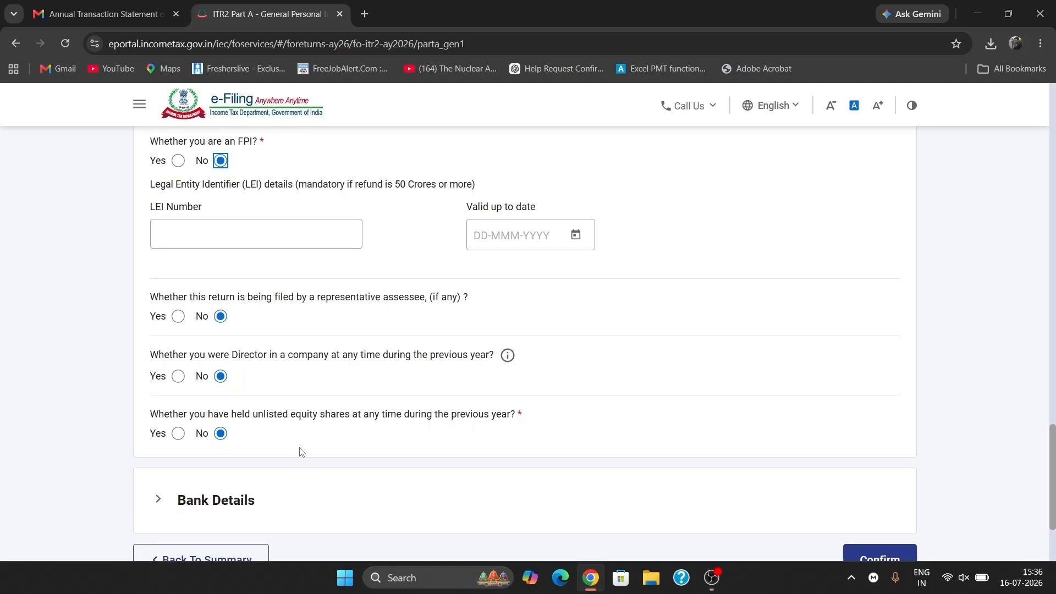
pyautogui.scroll(-3, 301, 452)
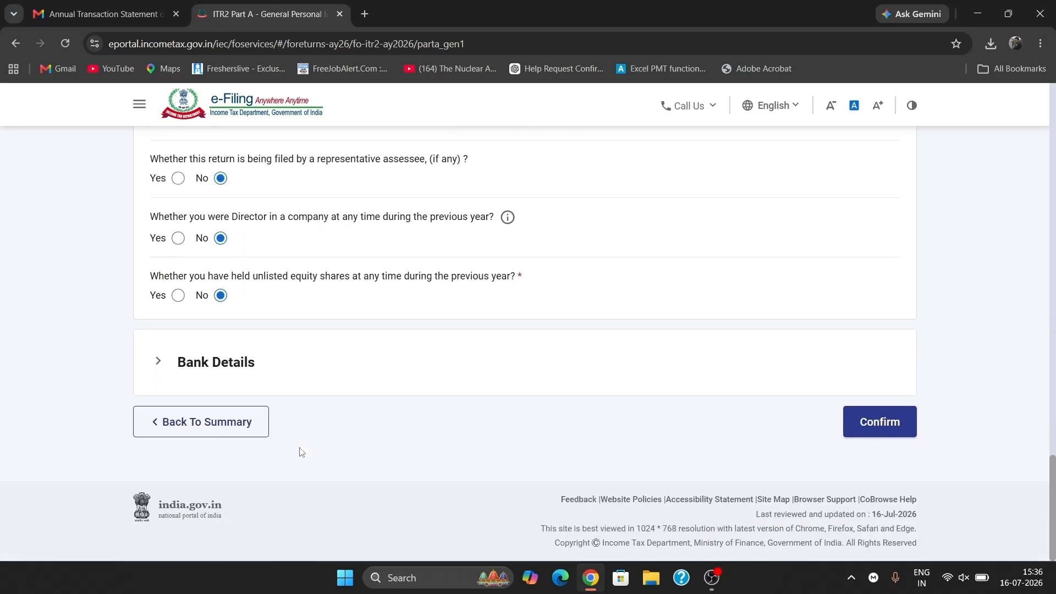
pyautogui.click(404, 380)
pyautogui.scroll(-3, 404, 380)
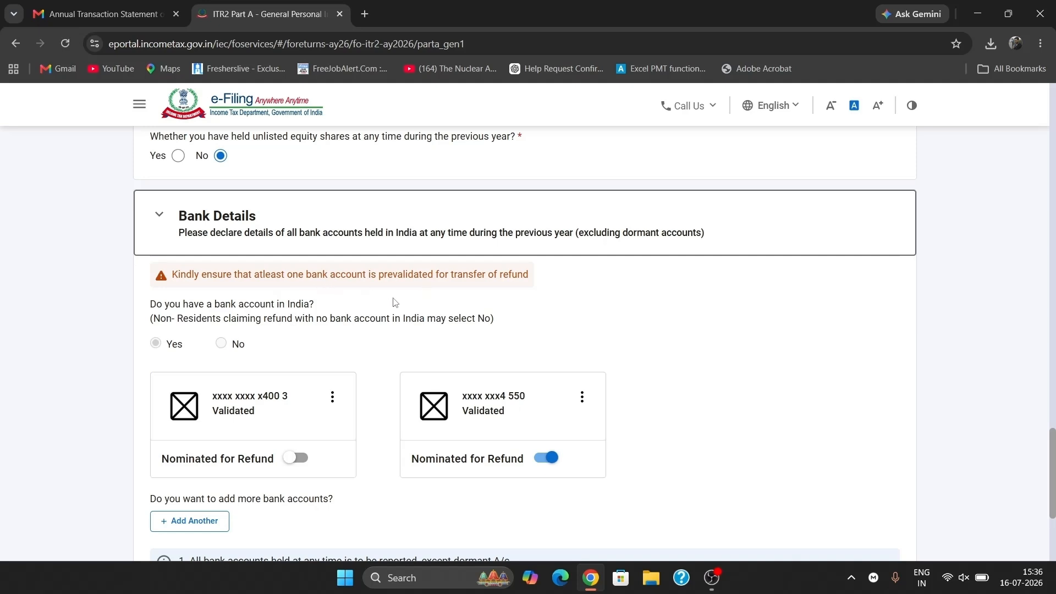
# - Confirm Part A after the bank account cards, returning to the Return Summary
pyautogui.scroll(-1, 384, 411)
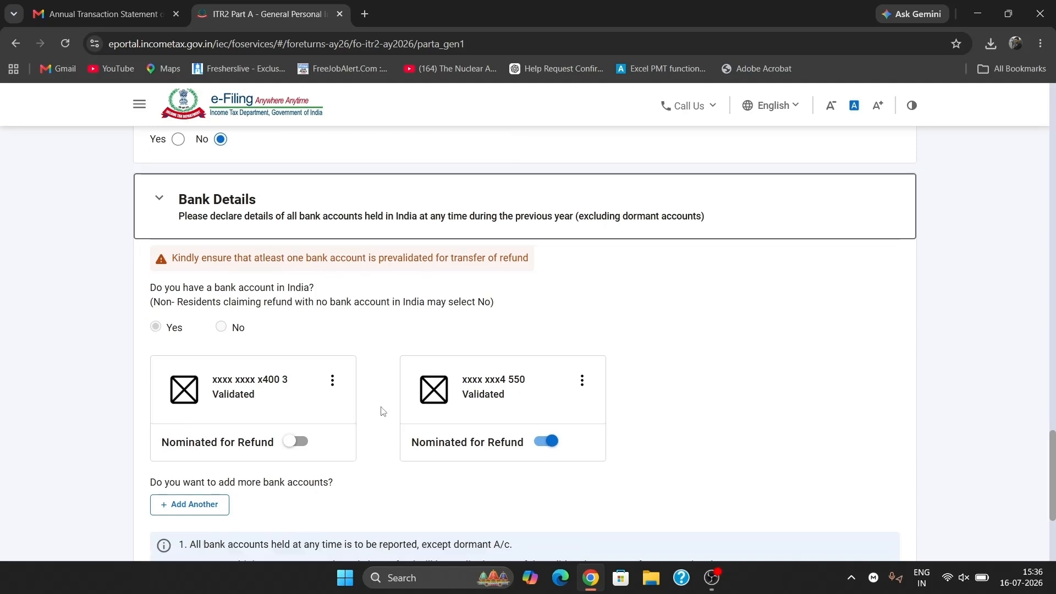
pyautogui.scroll(-3, 384, 411)
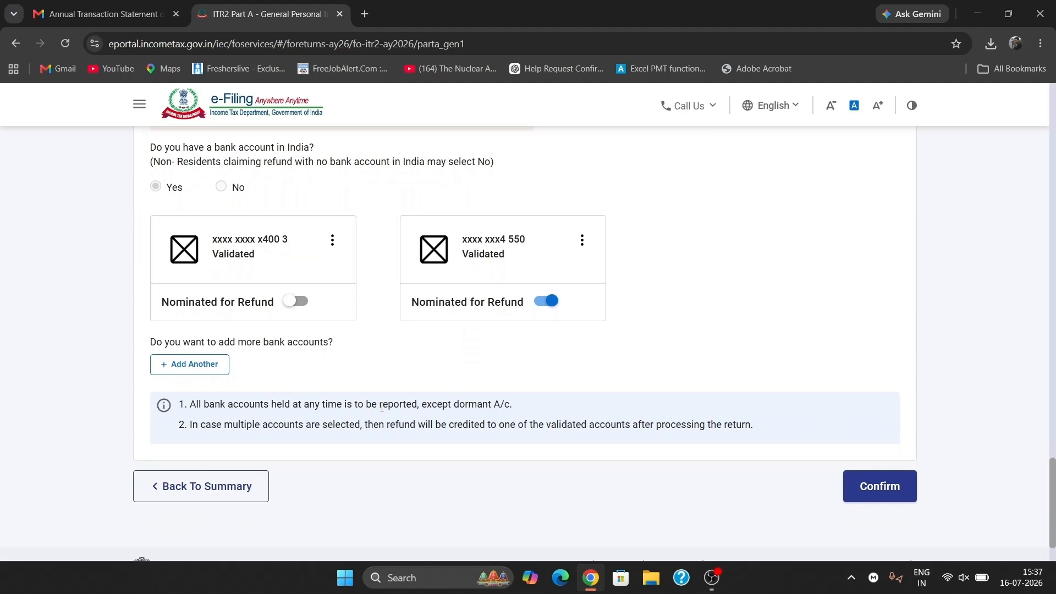
pyautogui.scroll(-2, 381, 407)
pyautogui.click(909, 427)
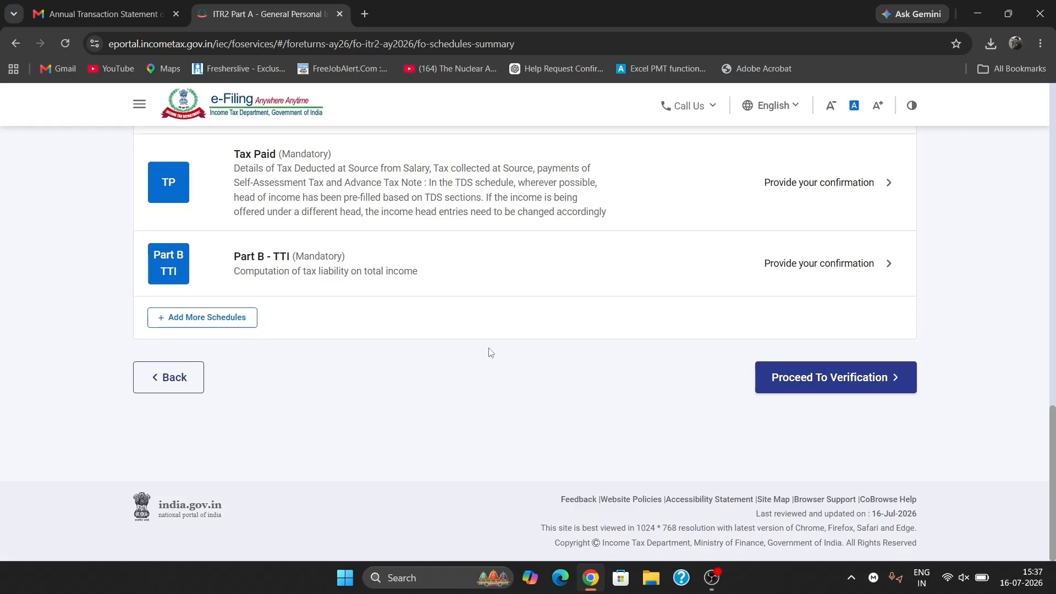
pyautogui.scroll(15, 491, 353)
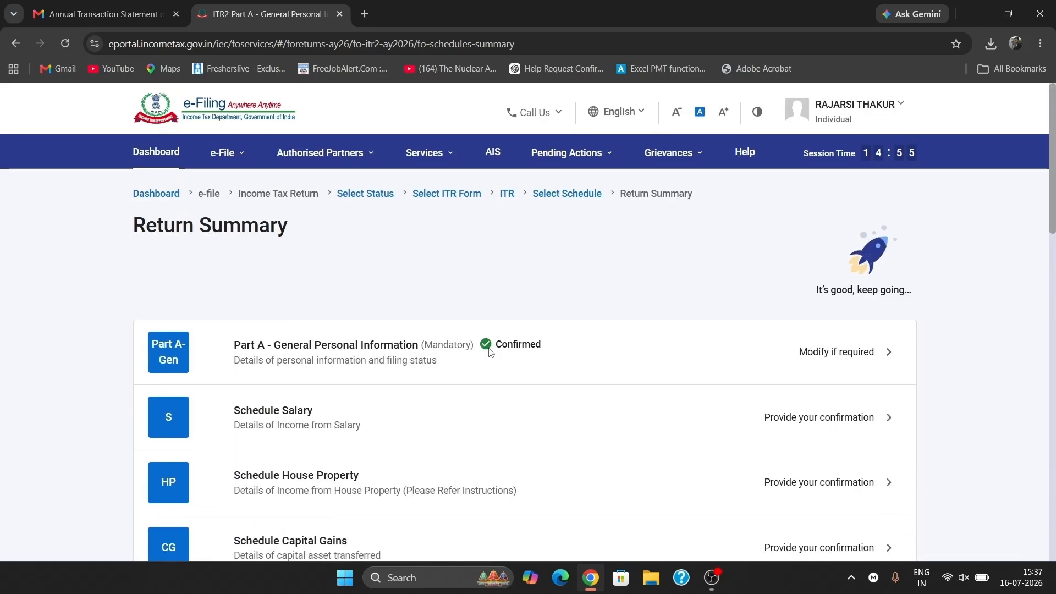
# - Edit Employer 1 in Schedule Salary and set its nature to Public Sector Undertaking
pyautogui.click(434, 432)
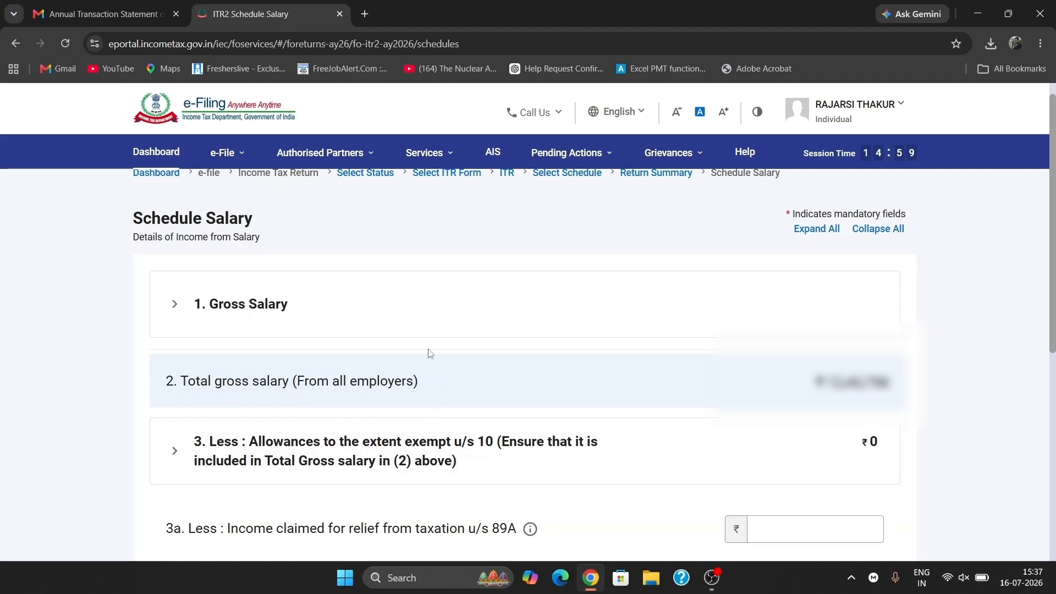
pyautogui.click(412, 320)
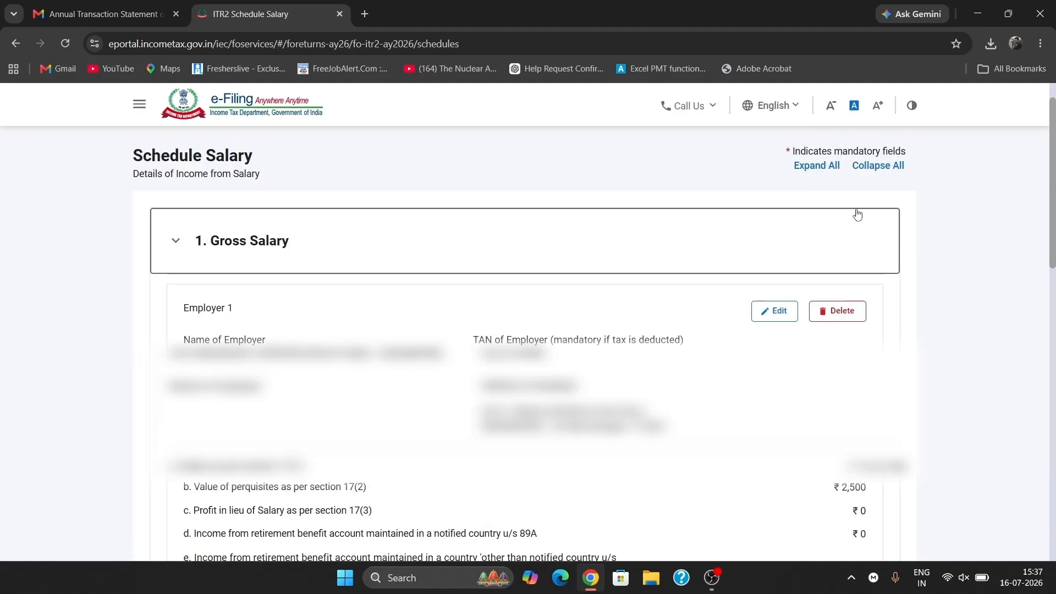
pyautogui.click(772, 314)
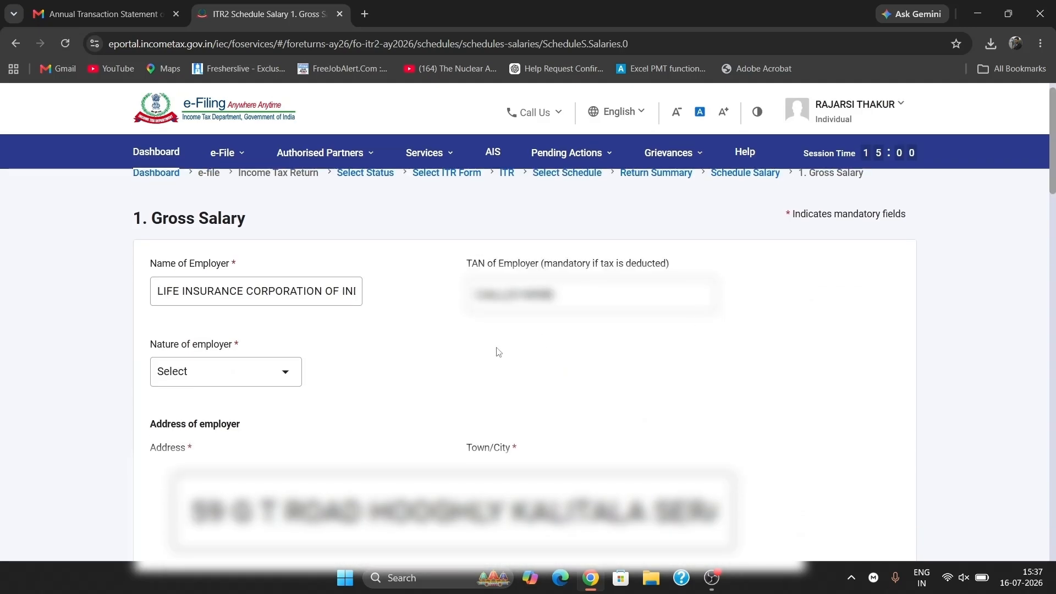
pyautogui.click(268, 379)
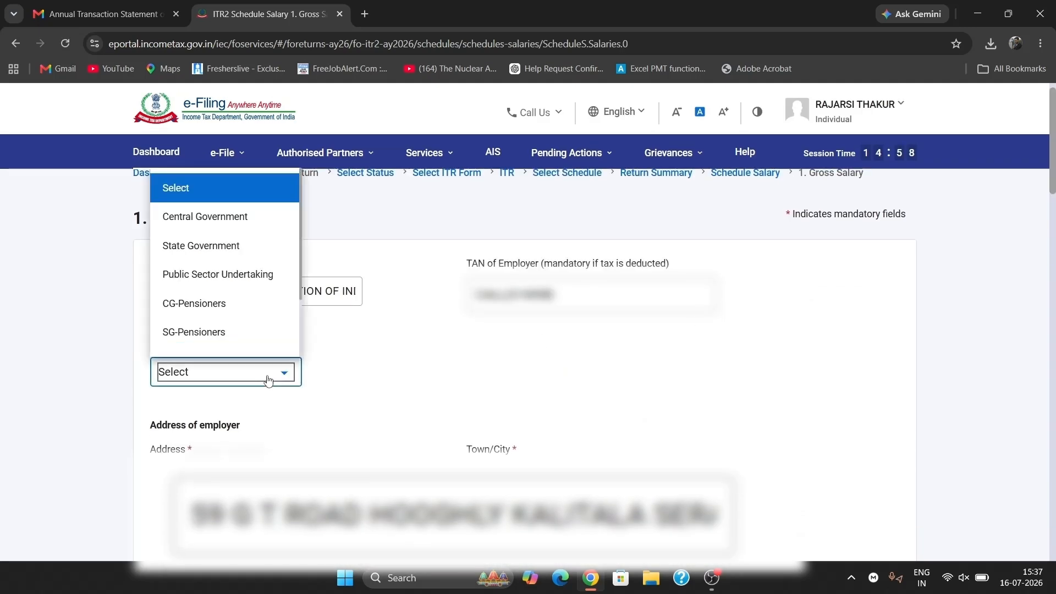
pyautogui.click(242, 274)
# - Enter the employer's town (KOL) and the perquisite description 'News Paper A'
pyautogui.scroll(-2, 421, 398)
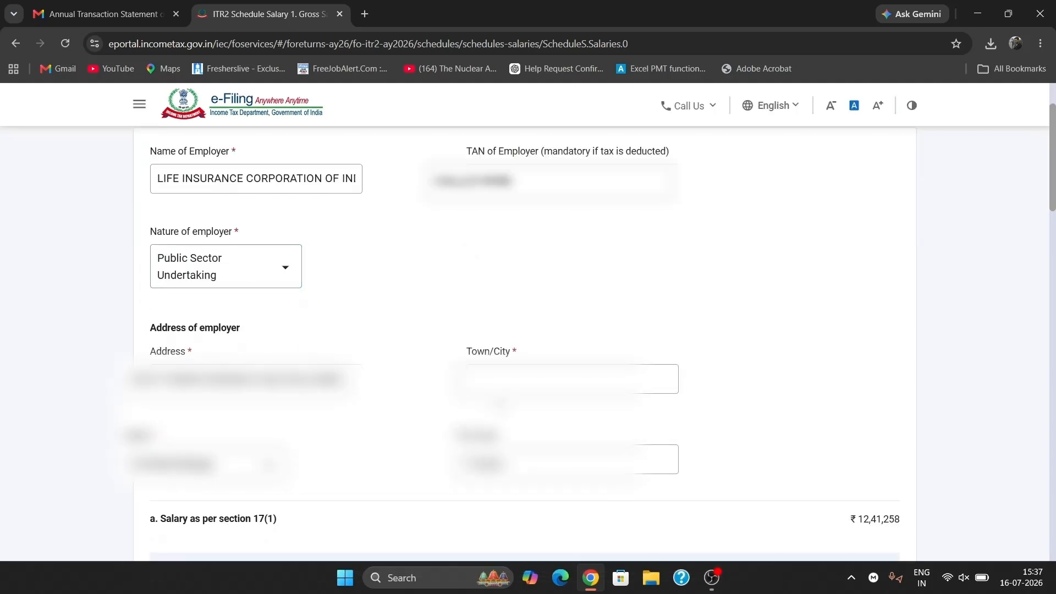
pyautogui.click(503, 387)
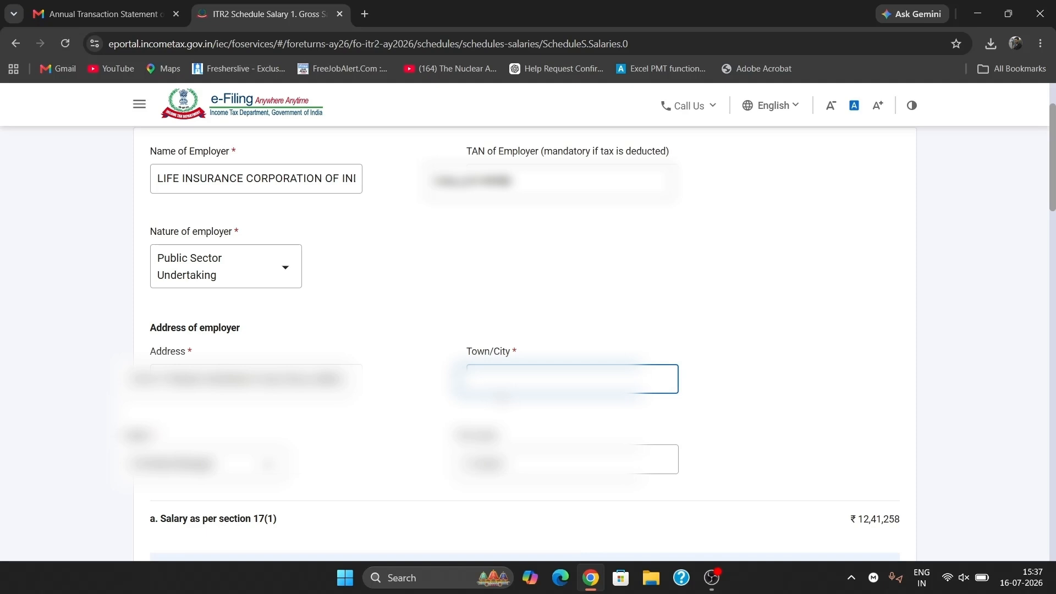
pyautogui.write('KOLK')
pyautogui.press('BackSpace')
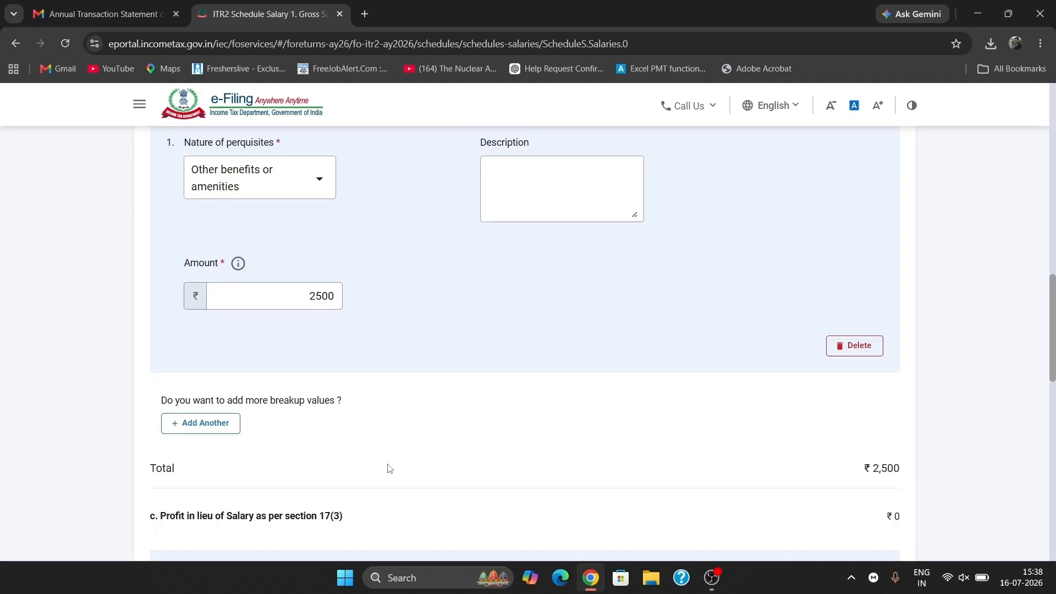
pyautogui.click(556, 194)
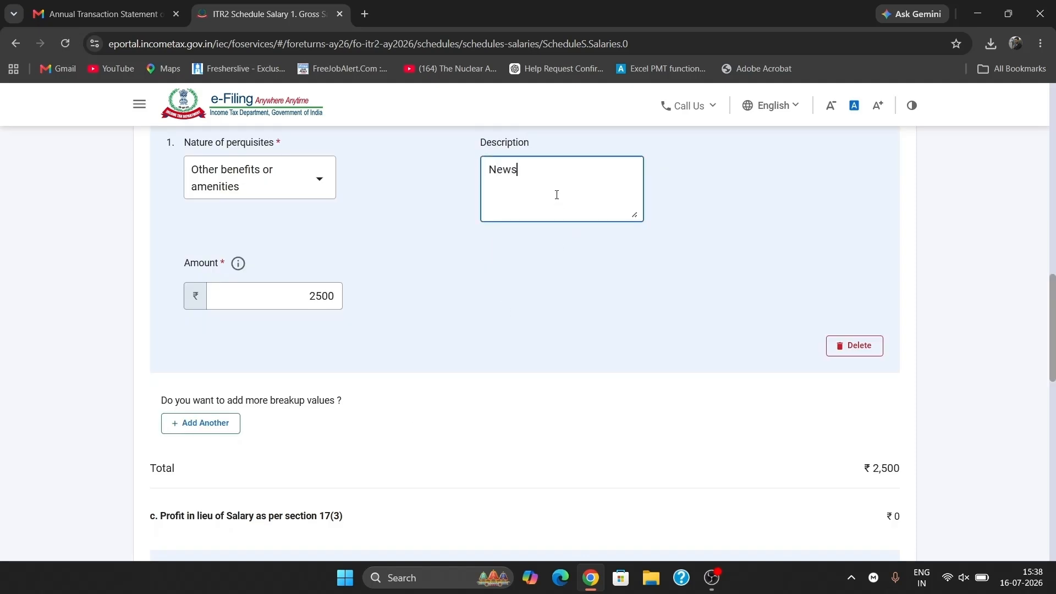
pyautogui.write('News Paper Allowance')
# - Delete the empty 17(3) profit in lieu of salary row and save Employer 1's details
pyautogui.scroll(-2, 556, 195)
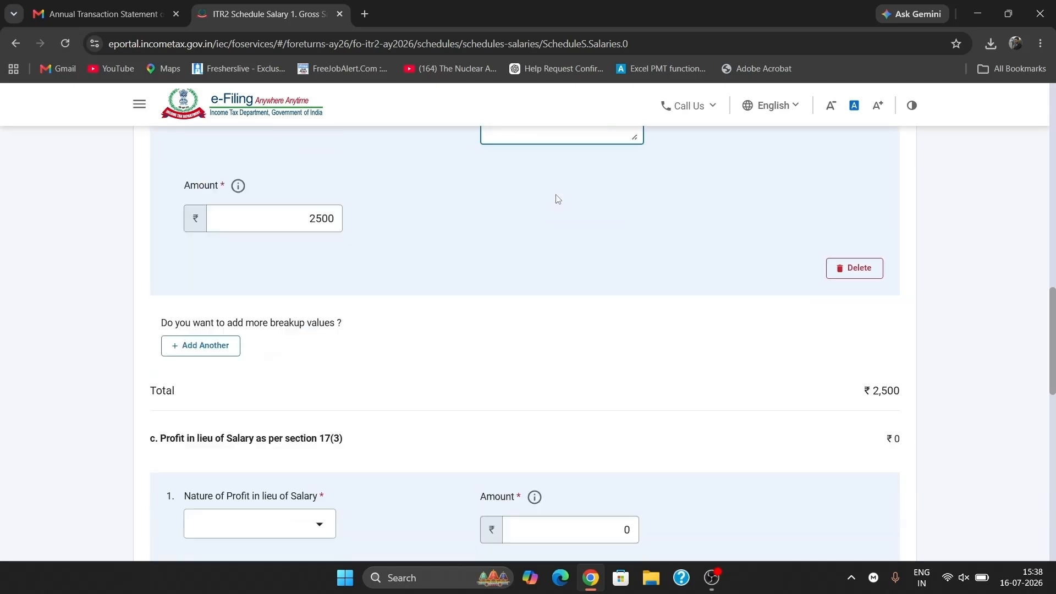
pyautogui.scroll(-6, 504, 347)
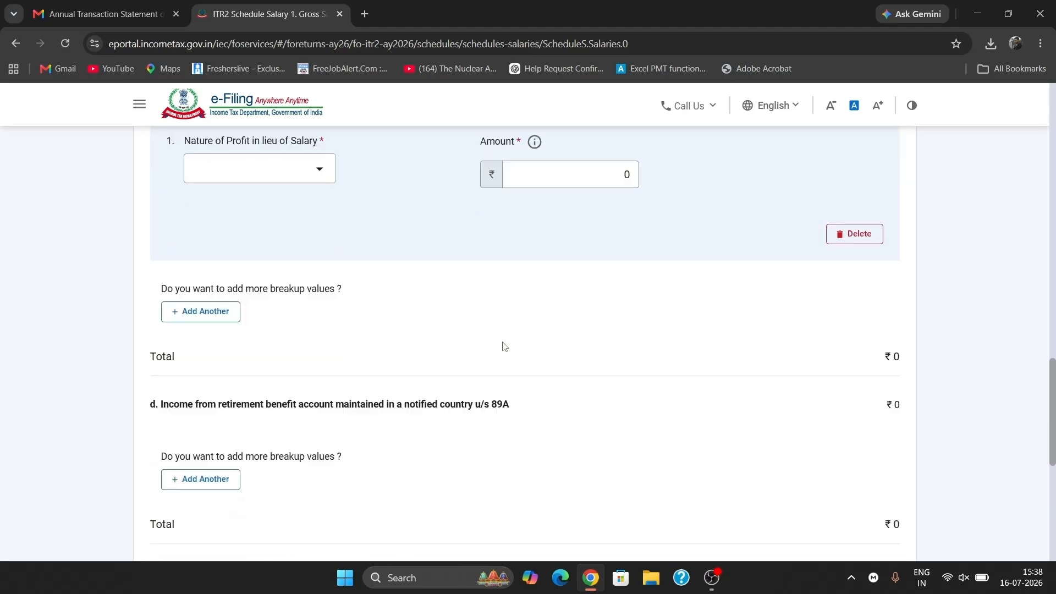
pyautogui.scroll(3, 503, 346)
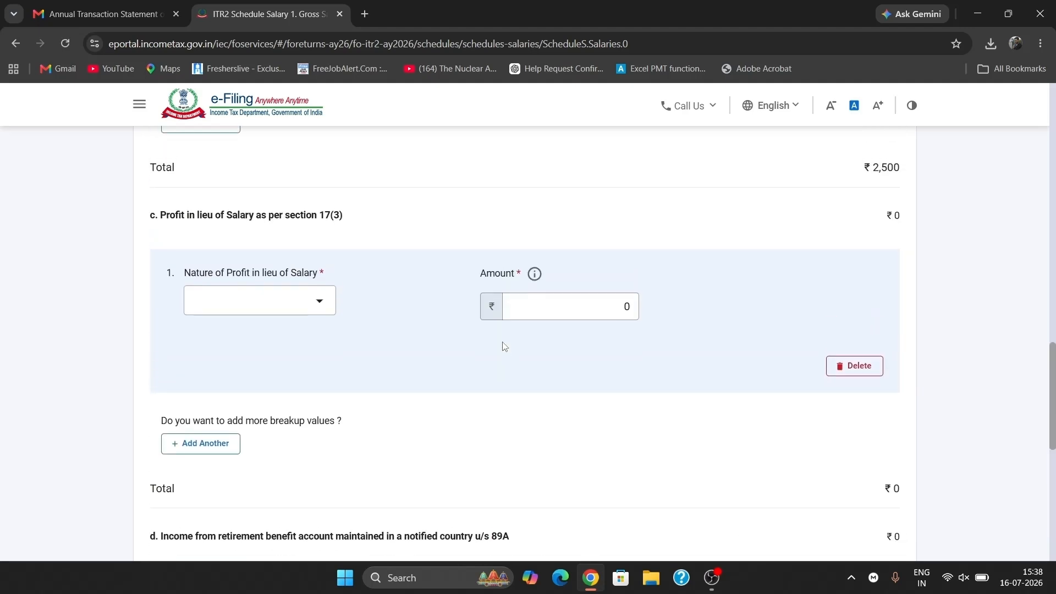
pyautogui.click(865, 368)
pyautogui.click(586, 358)
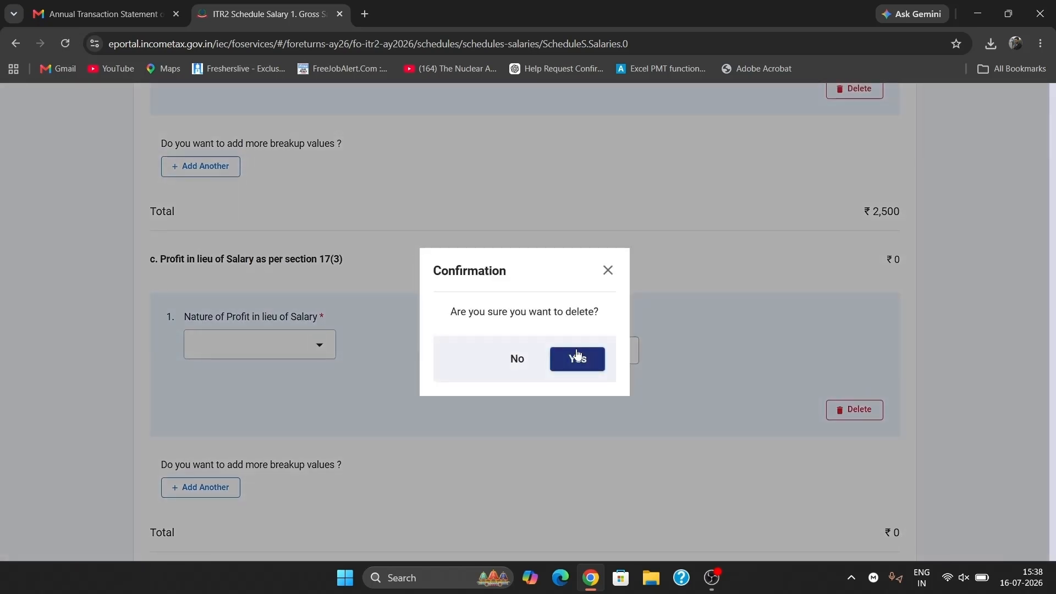
pyautogui.scroll(-5, 575, 352)
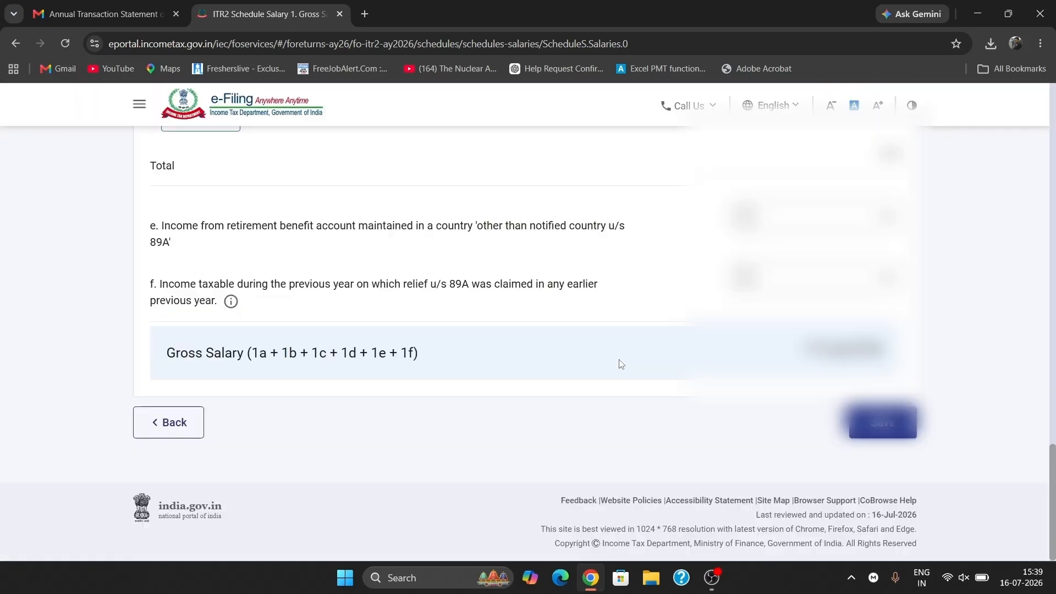
pyautogui.click(896, 427)
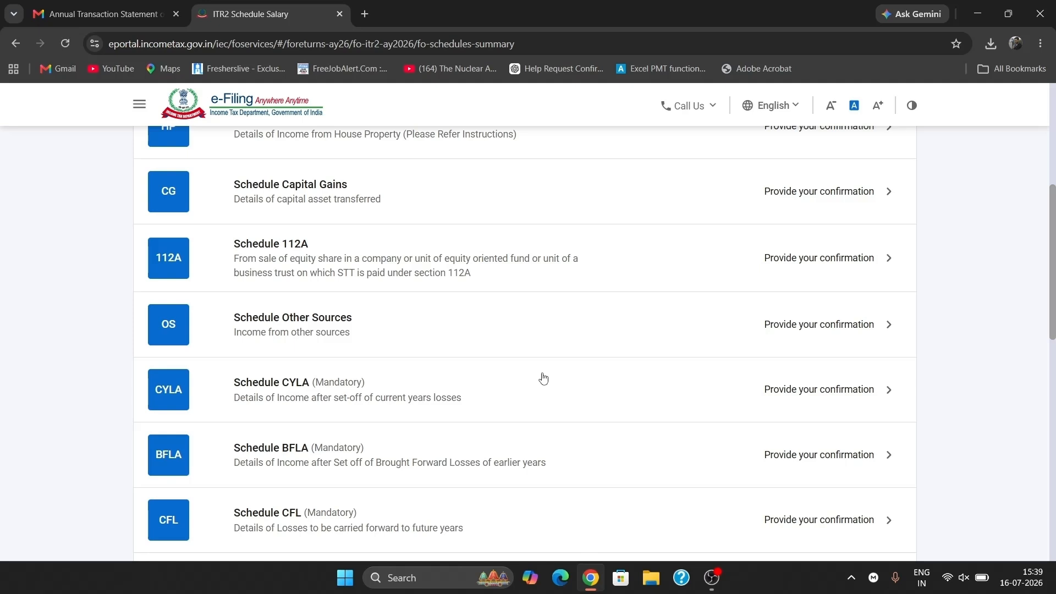
# - Confirm Schedule House Property with ₹0 income
pyautogui.scroll(5, 544, 378)
pyautogui.scroll(-2, 543, 378)
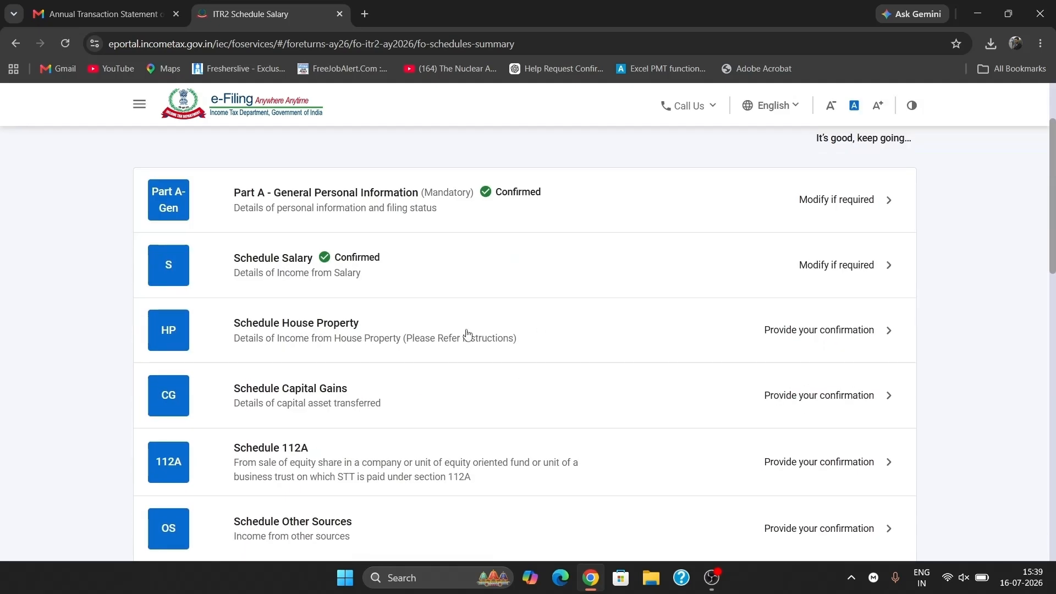
pyautogui.click(484, 325)
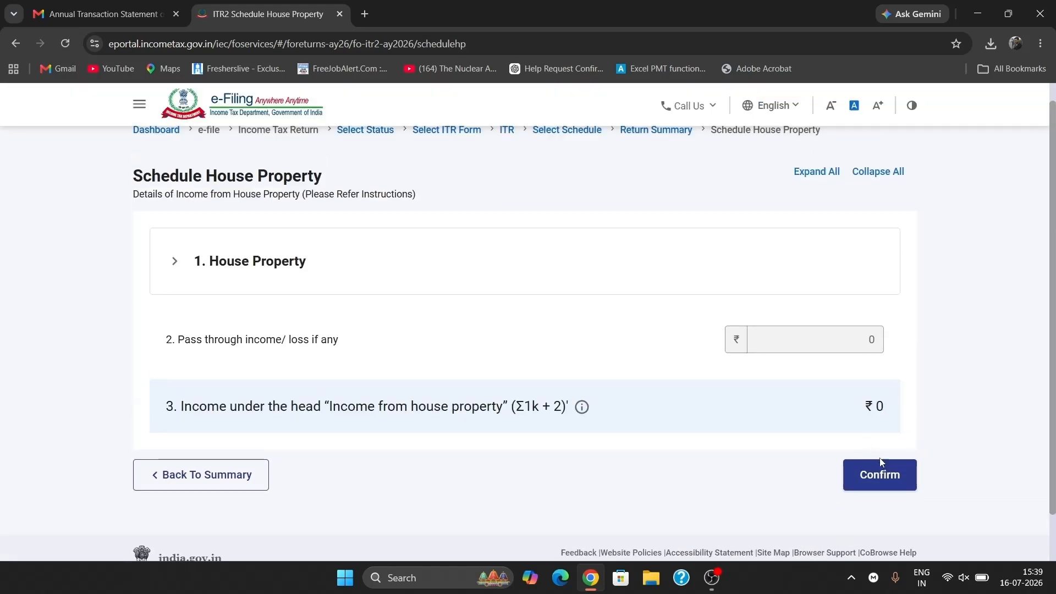
pyautogui.click(880, 475)
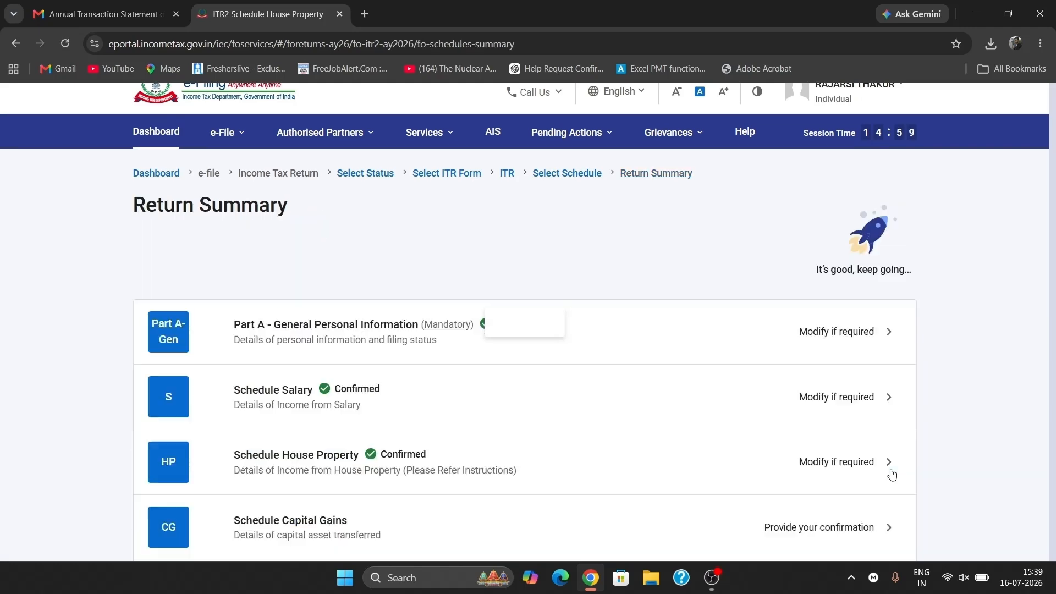
# - Open Schedule Capital Gains and dismiss its u/s234C interest notice
pyautogui.scroll(-4, 532, 408)
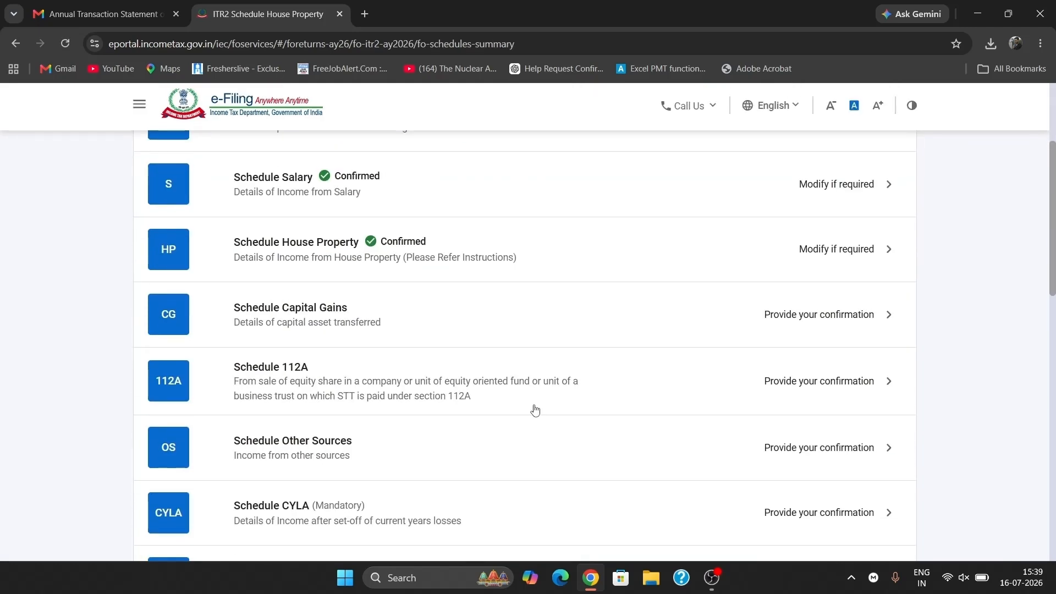
pyautogui.click(391, 322)
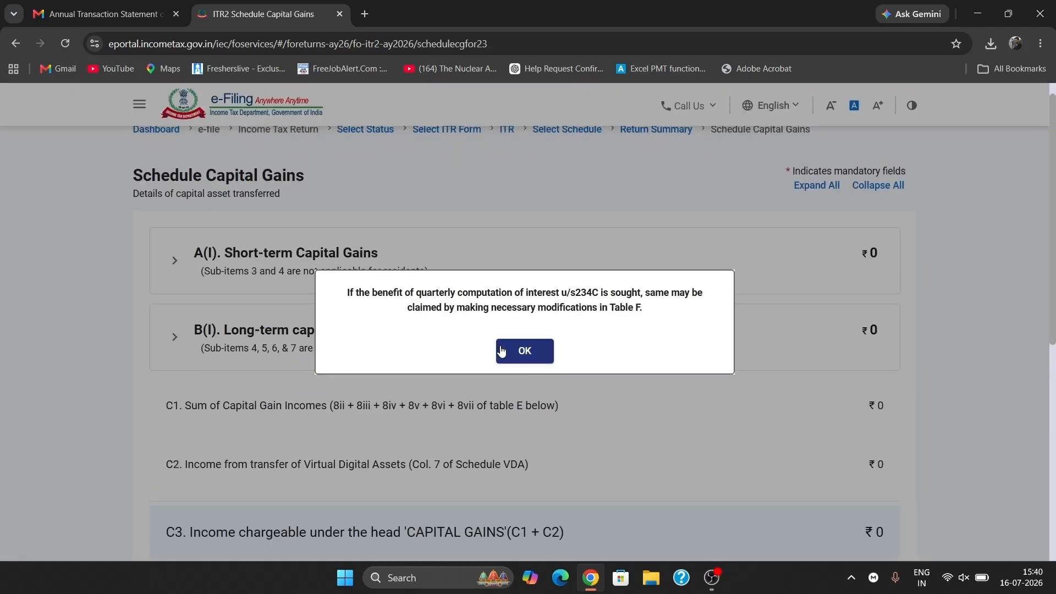
pyautogui.click(502, 351)
pyautogui.scroll(-6, 474, 395)
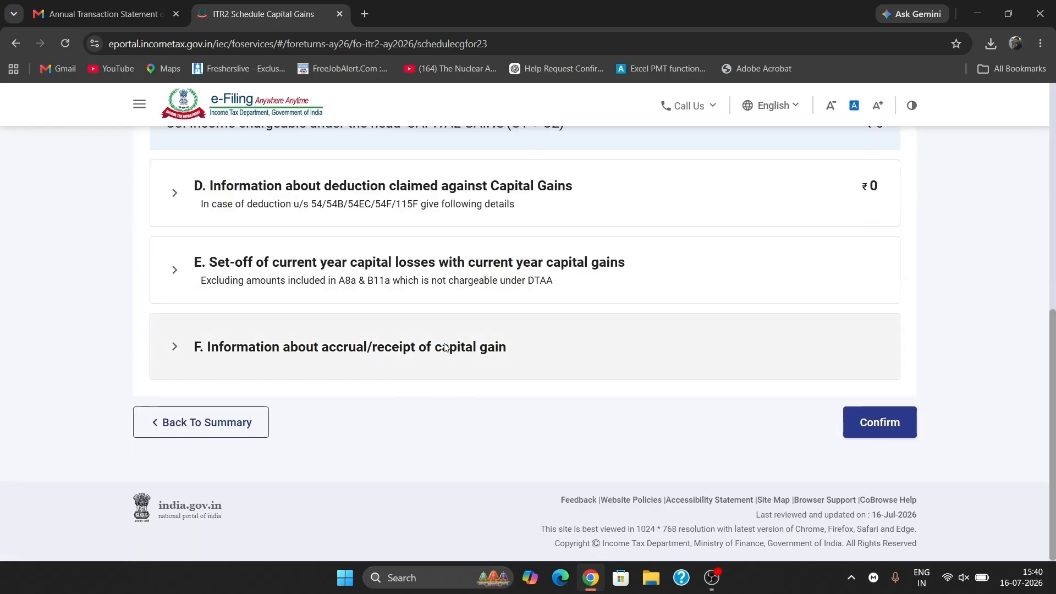
# - Expand A(I) short-term gains and the 111A equity share/MF item, starting a new breakup entry
pyautogui.click(484, 363)
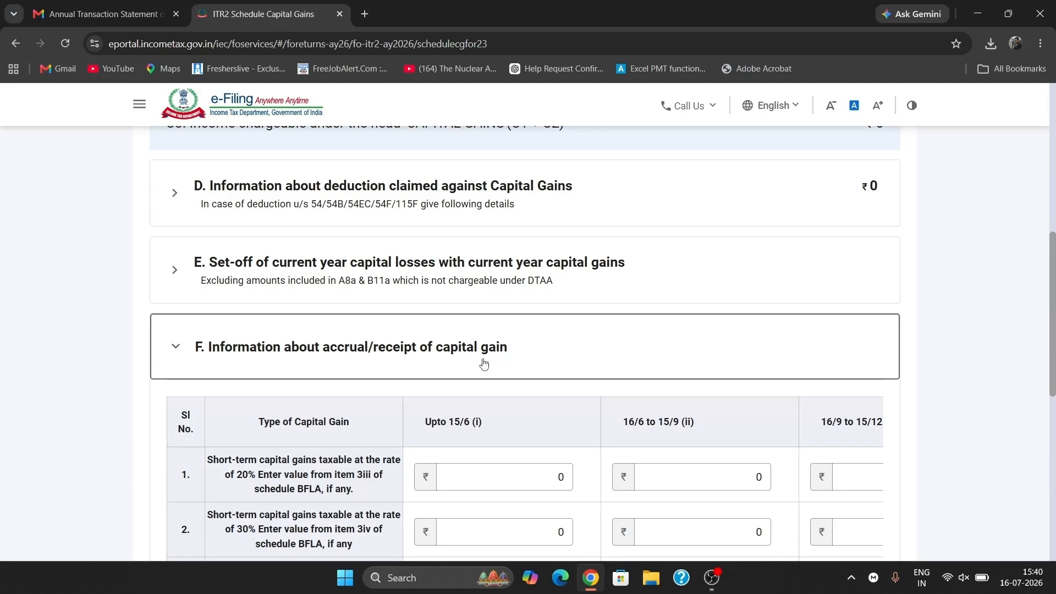
pyautogui.scroll(-2, 484, 363)
pyautogui.scroll(8, 483, 363)
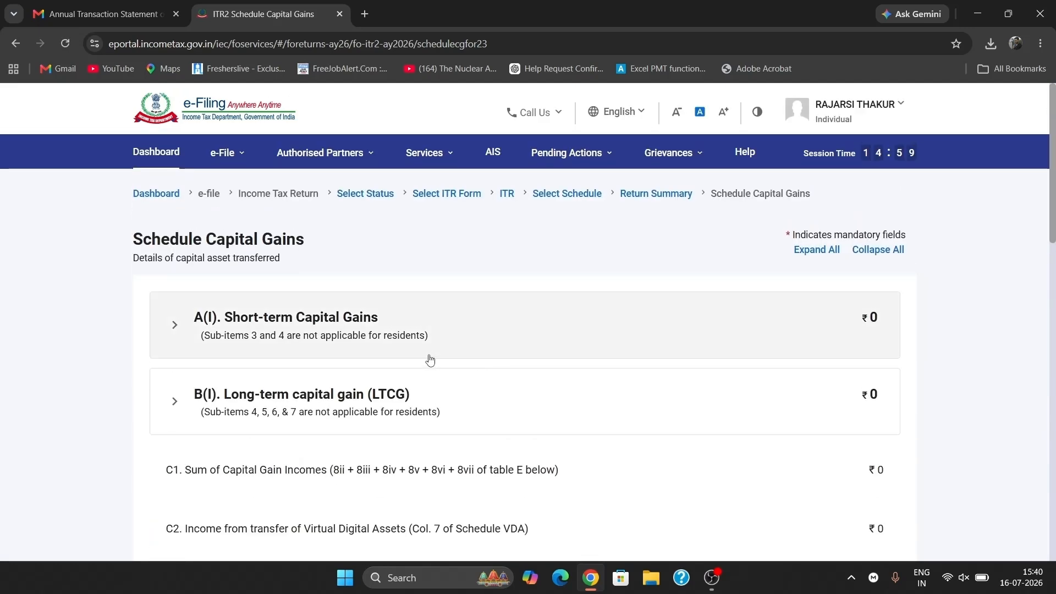
pyautogui.click(469, 347)
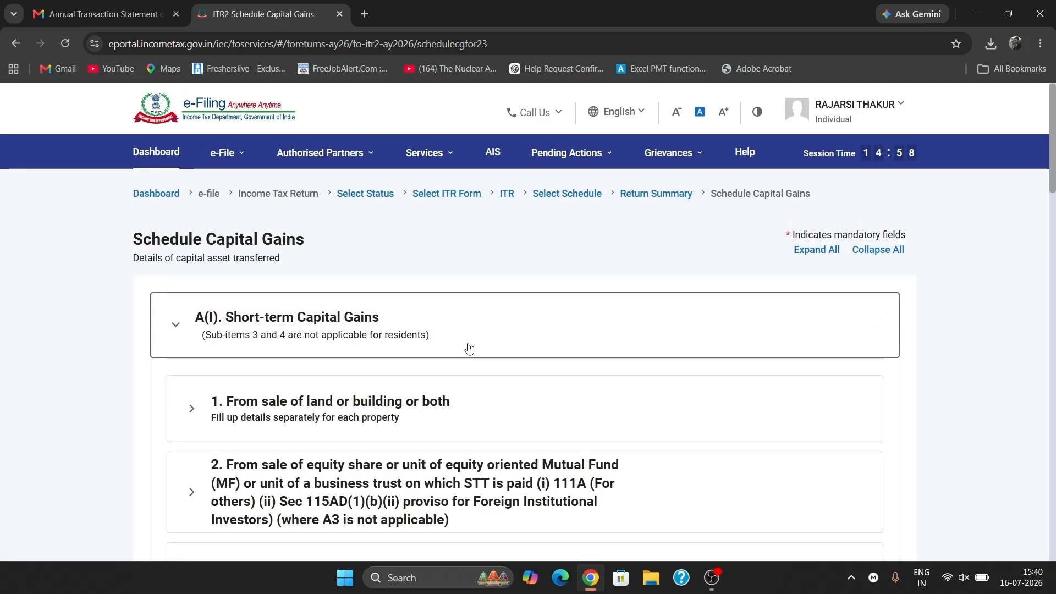
pyautogui.scroll(-2, 507, 350)
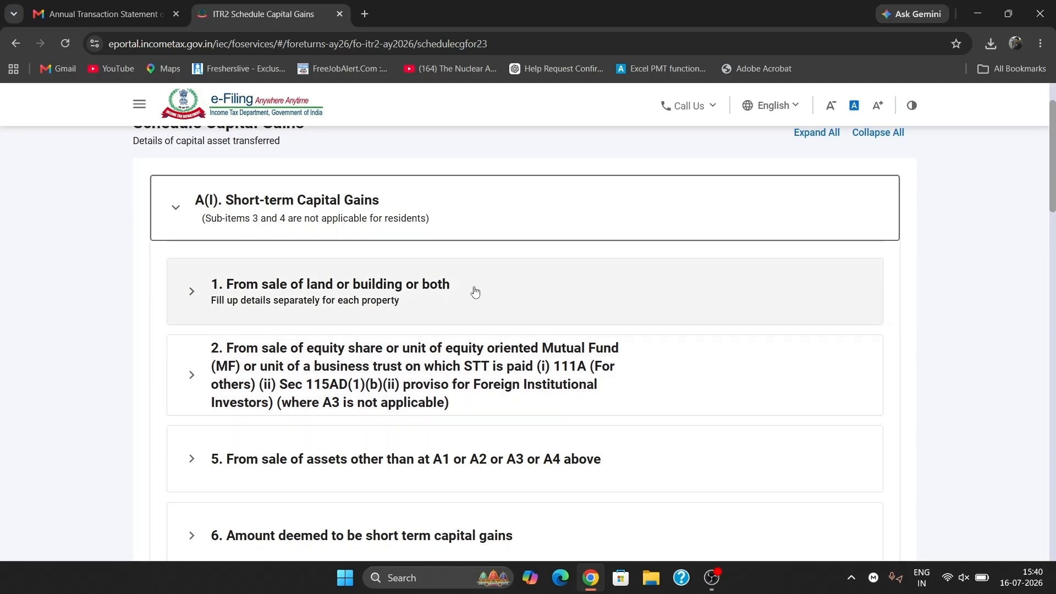
pyautogui.click(381, 374)
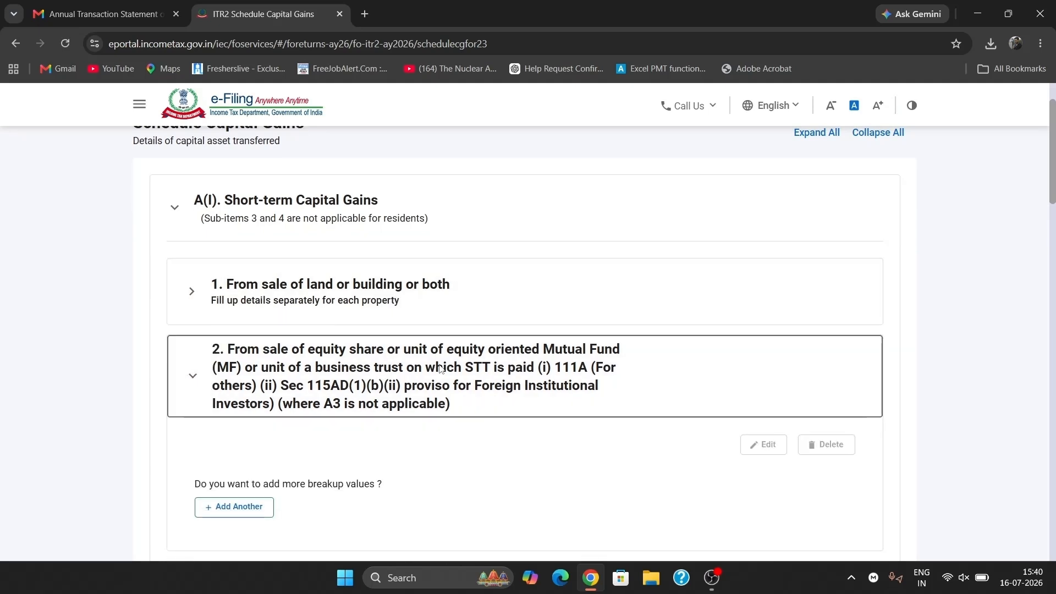
pyautogui.scroll(-2, 441, 368)
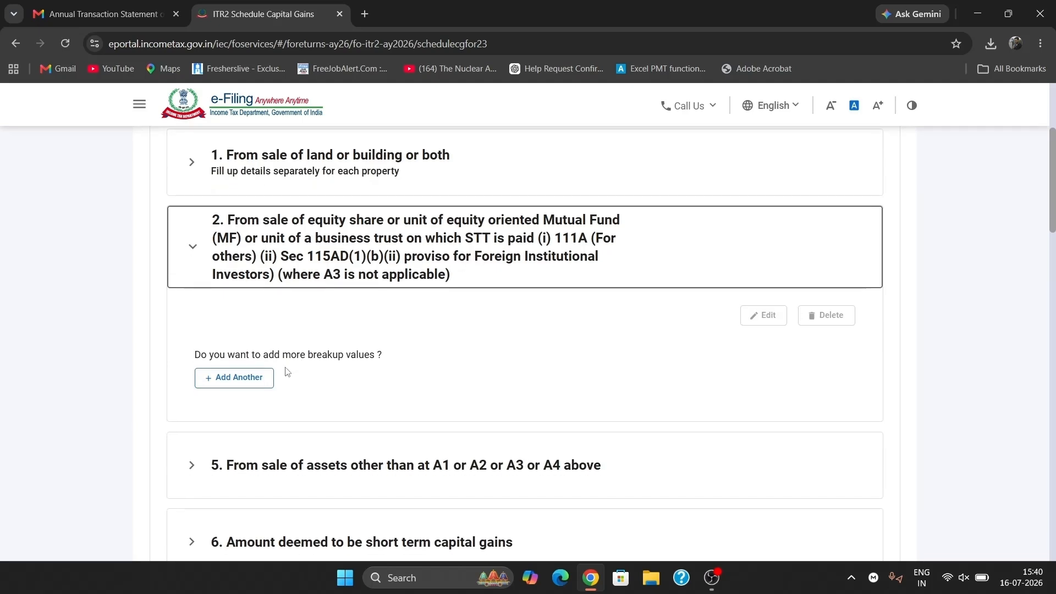
pyautogui.scroll(-1, 339, 357)
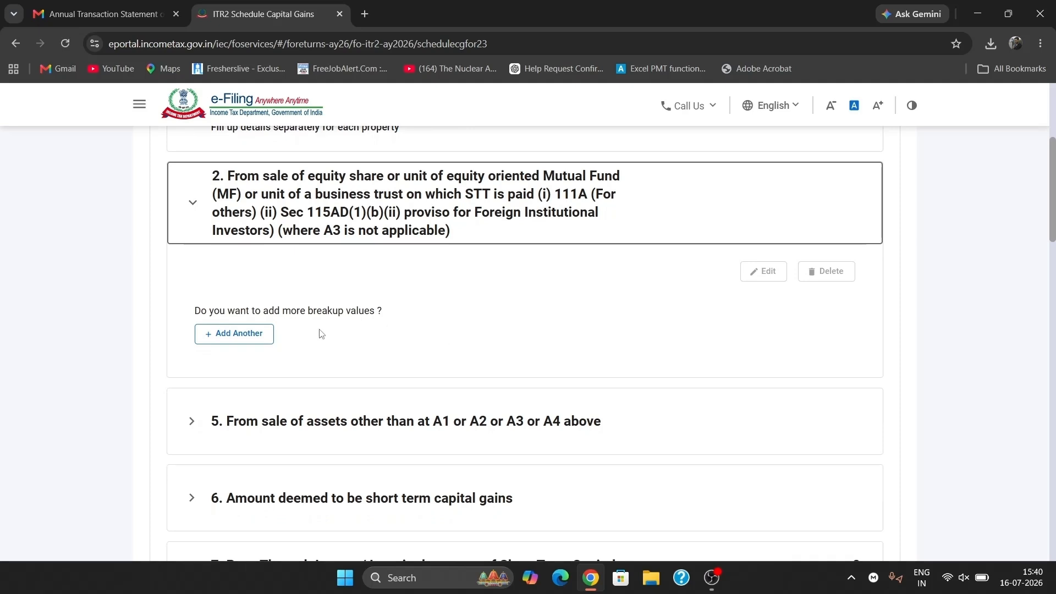
pyautogui.click(234, 333)
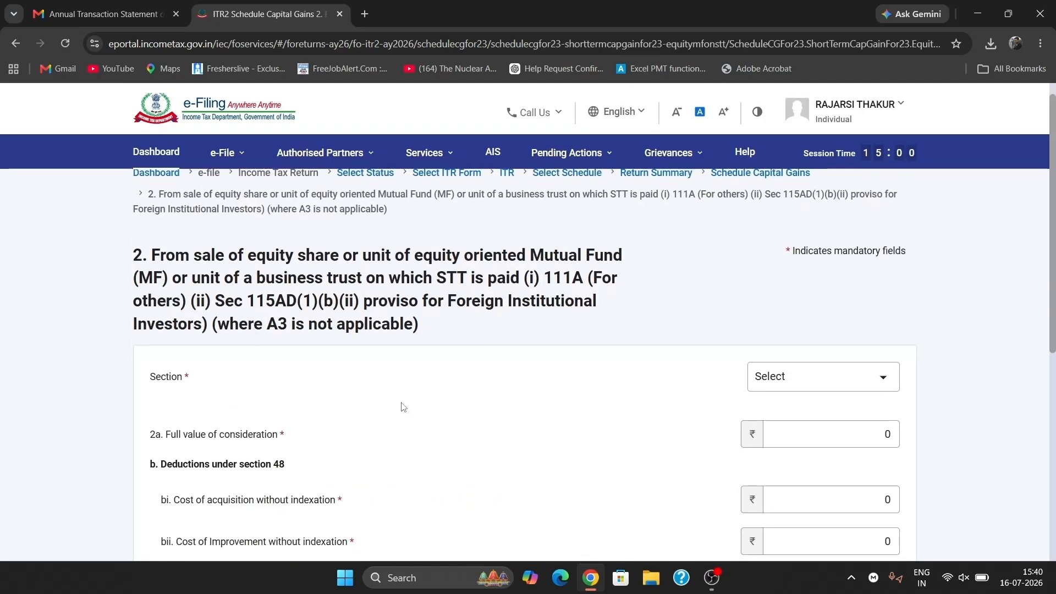
# - Save a Section 111A [for others] breakup: consideration 143920, cost 122275, transfer expenses 1018
pyautogui.scroll(-3, 402, 407)
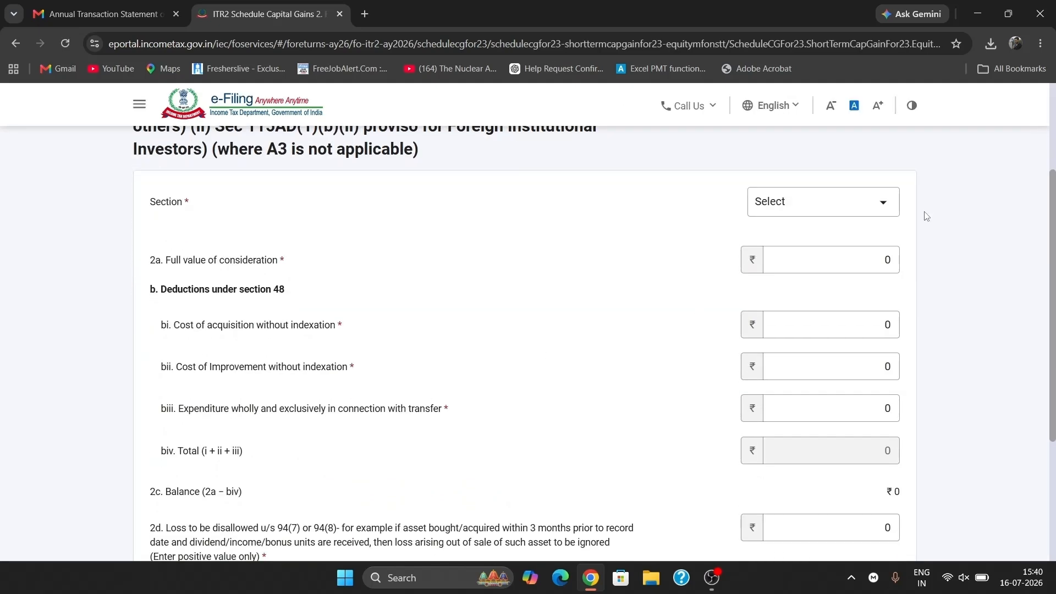
pyautogui.click(893, 205)
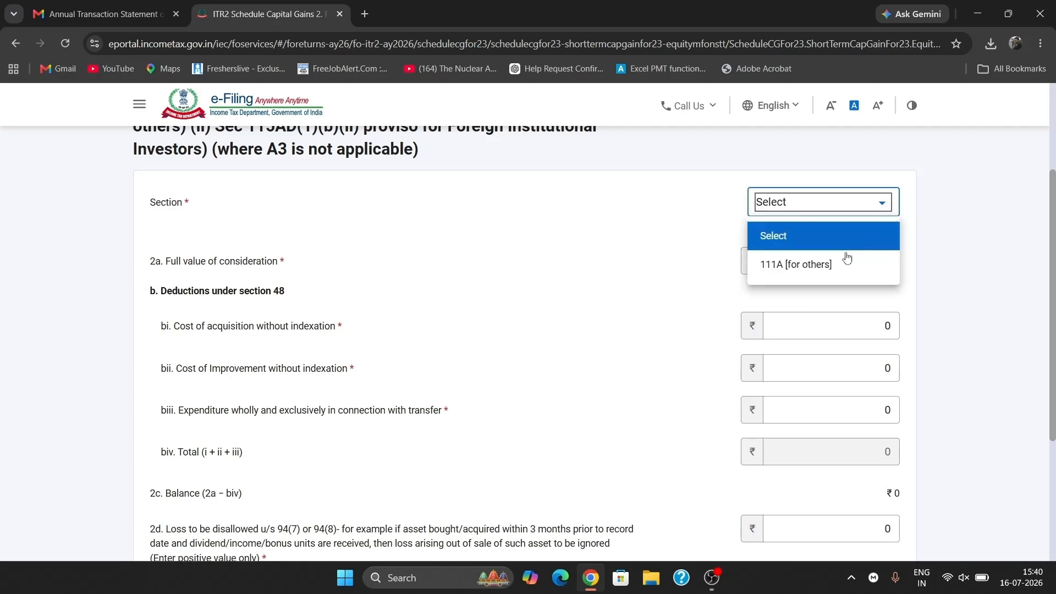
pyautogui.click(807, 264)
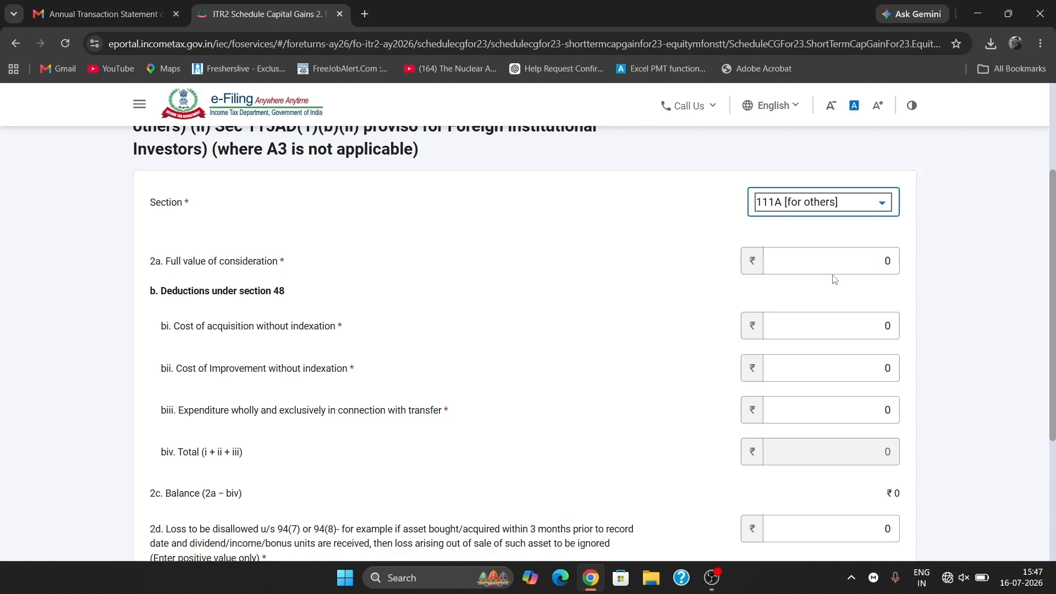
pyautogui.click(828, 268)
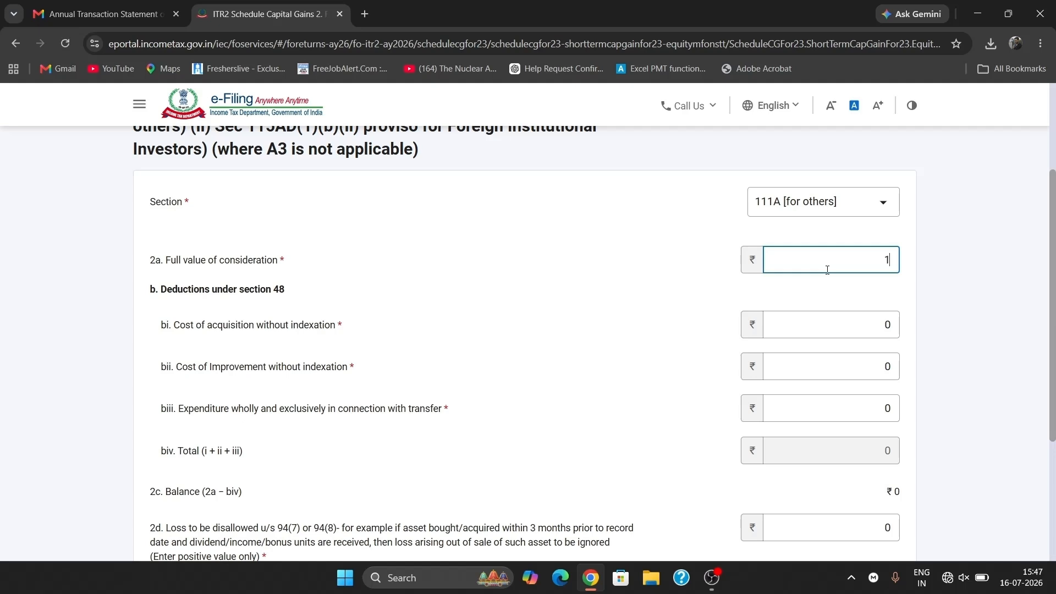
pyautogui.write('920')
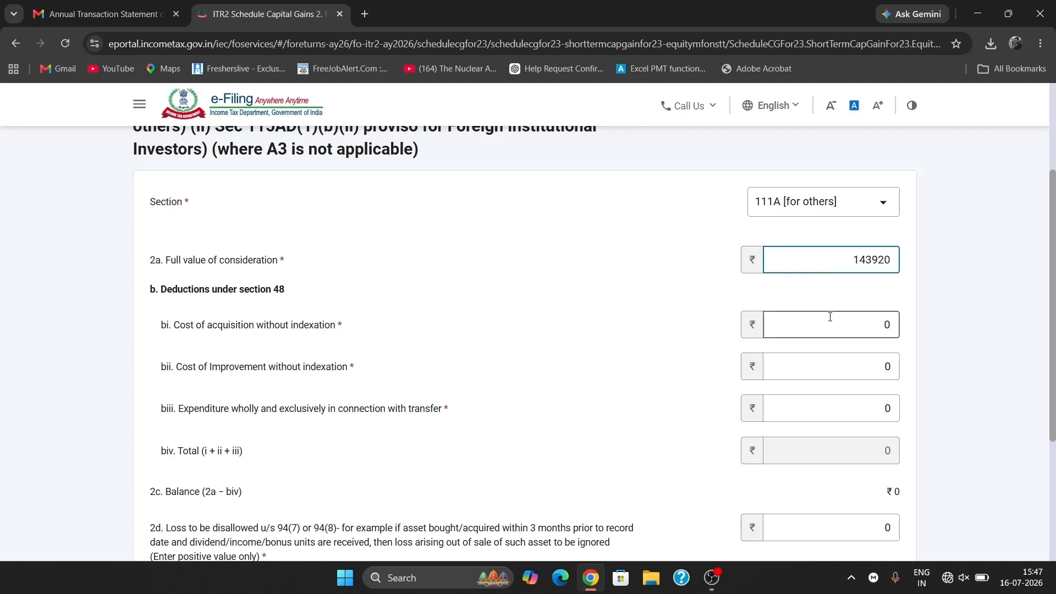
pyautogui.click(851, 318)
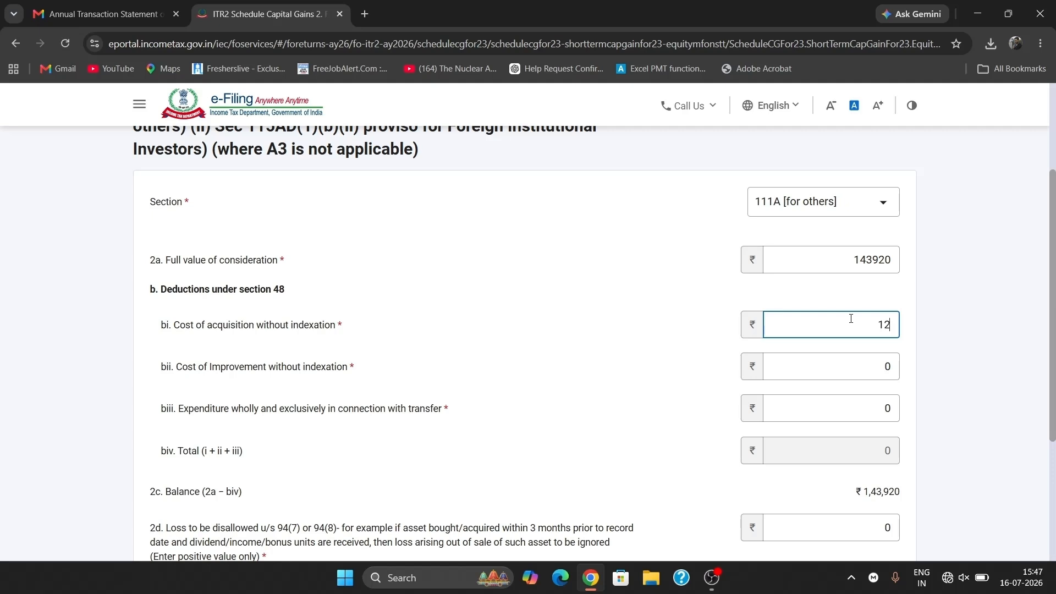
pyautogui.write('122275')
pyautogui.click(892, 407)
pyautogui.write('1018')
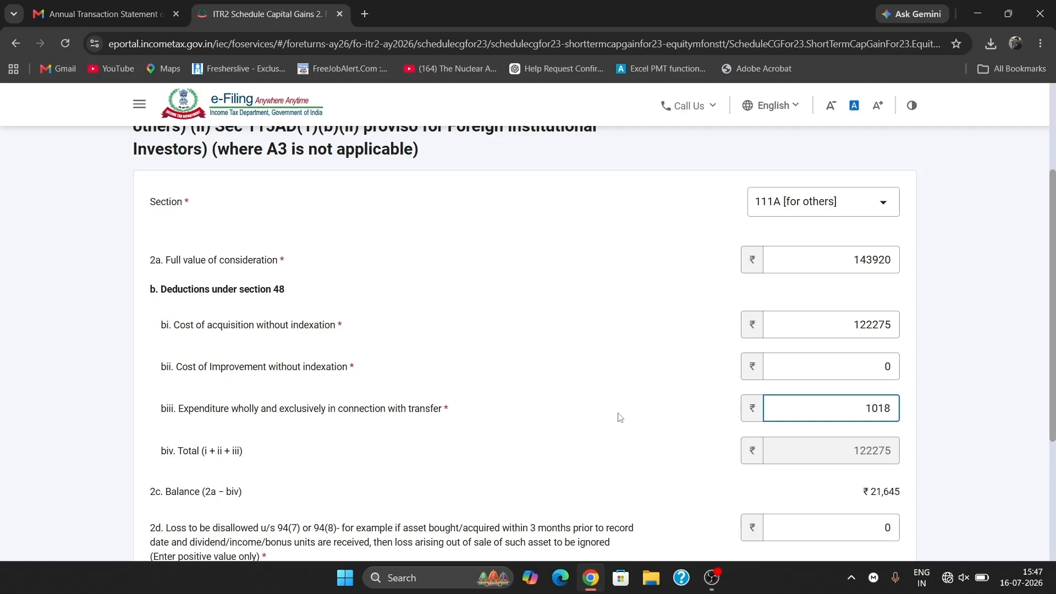
pyautogui.scroll(-2, 620, 418)
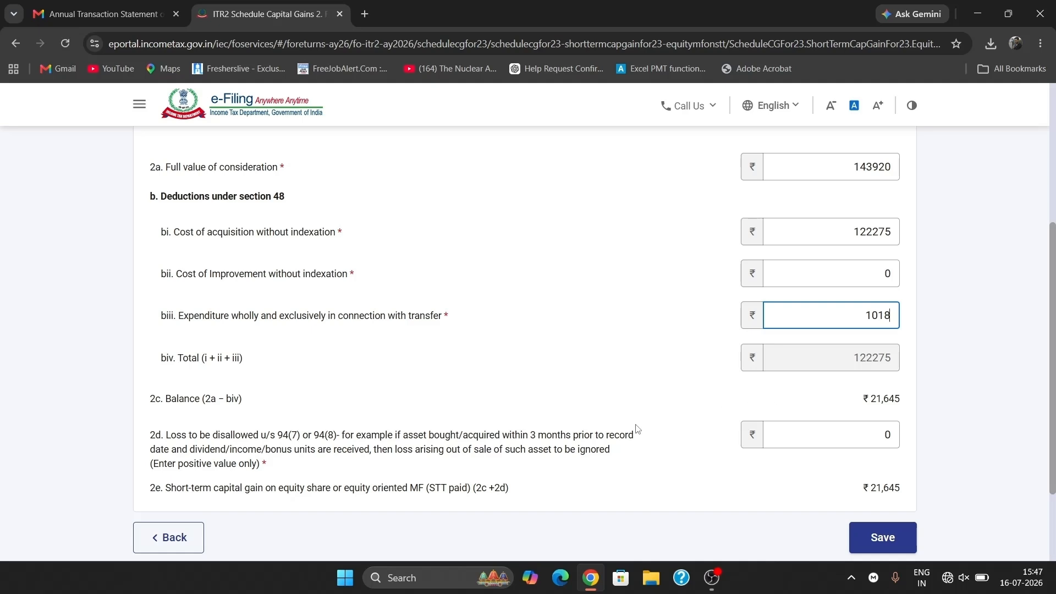
pyautogui.scroll(-1, 670, 467)
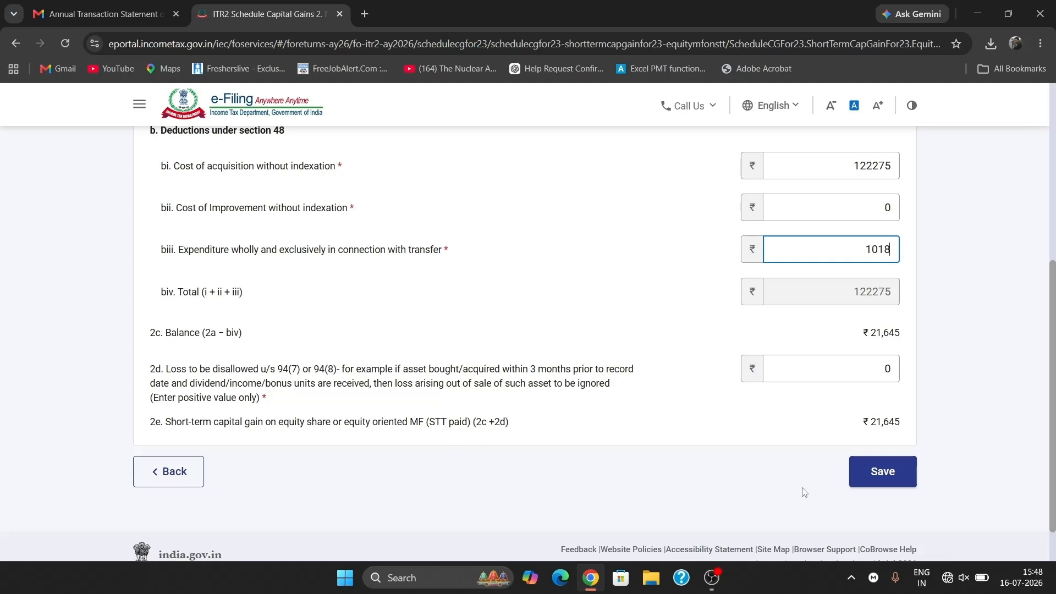
pyautogui.click(890, 472)
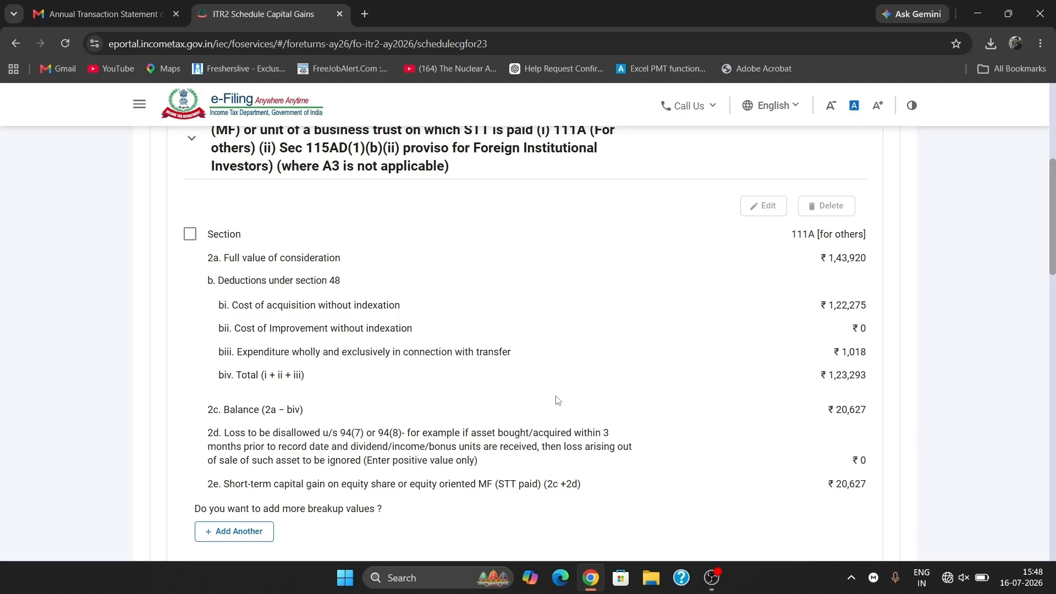
# - Review the short-term items, toggling the equity share, item 5 and item 6 sections
pyautogui.scroll(1, 427, 339)
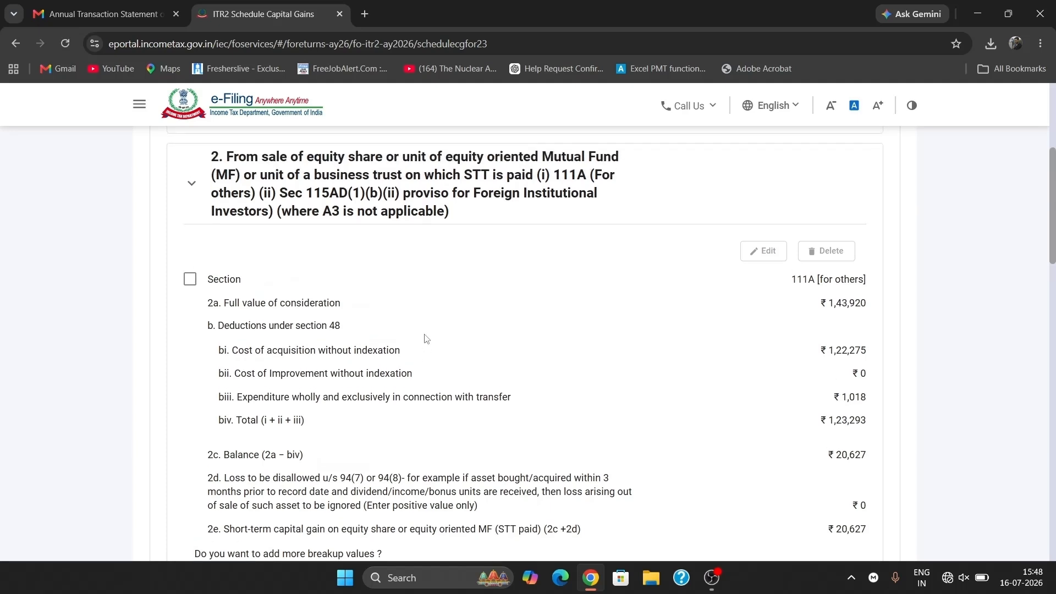
pyautogui.scroll(4, 287, 312)
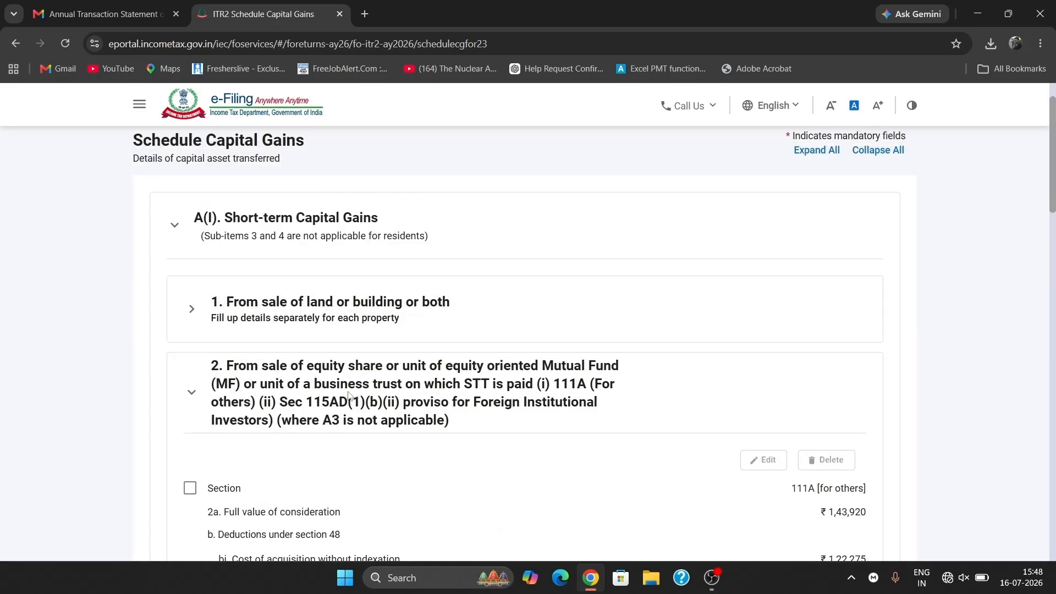
pyautogui.scroll(-6, 348, 395)
pyautogui.scroll(3, 348, 395)
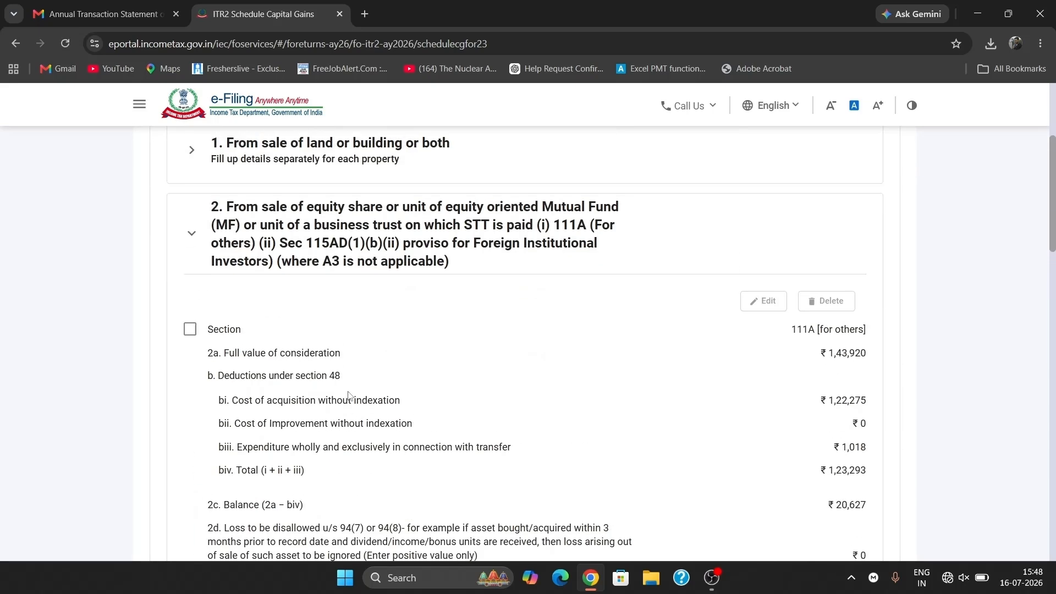
pyautogui.click(374, 258)
pyautogui.click(374, 258)
pyautogui.scroll(-7, 374, 258)
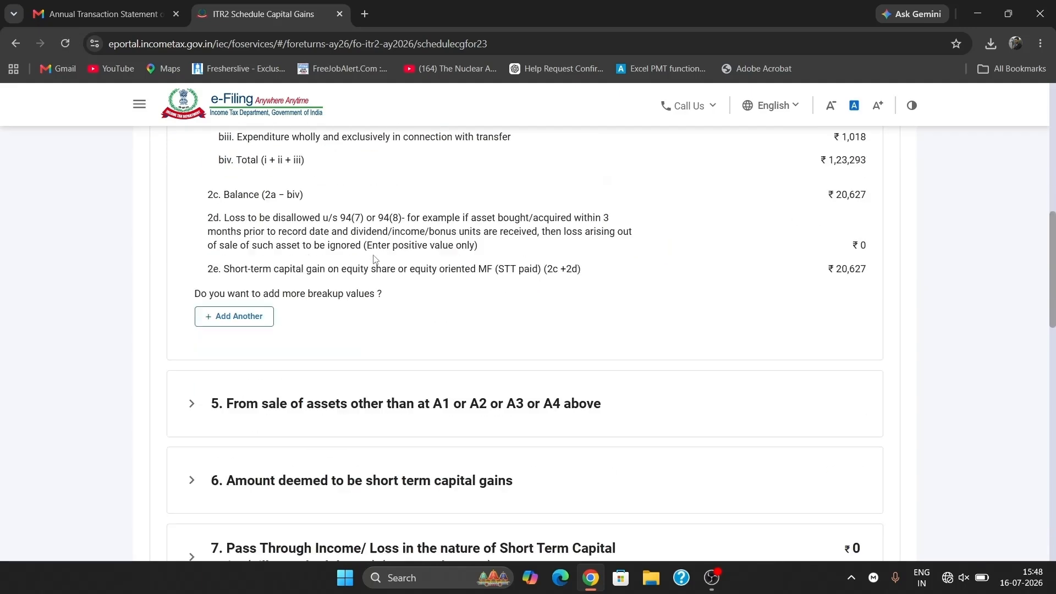
pyautogui.scroll(2, 374, 260)
pyautogui.scroll(2, 374, 259)
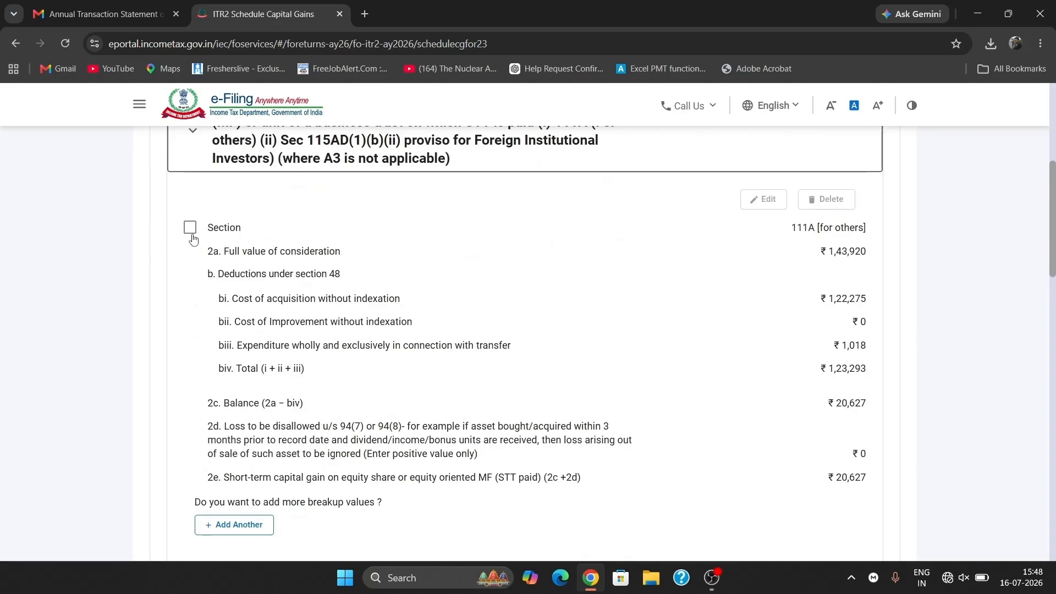
pyautogui.click(349, 162)
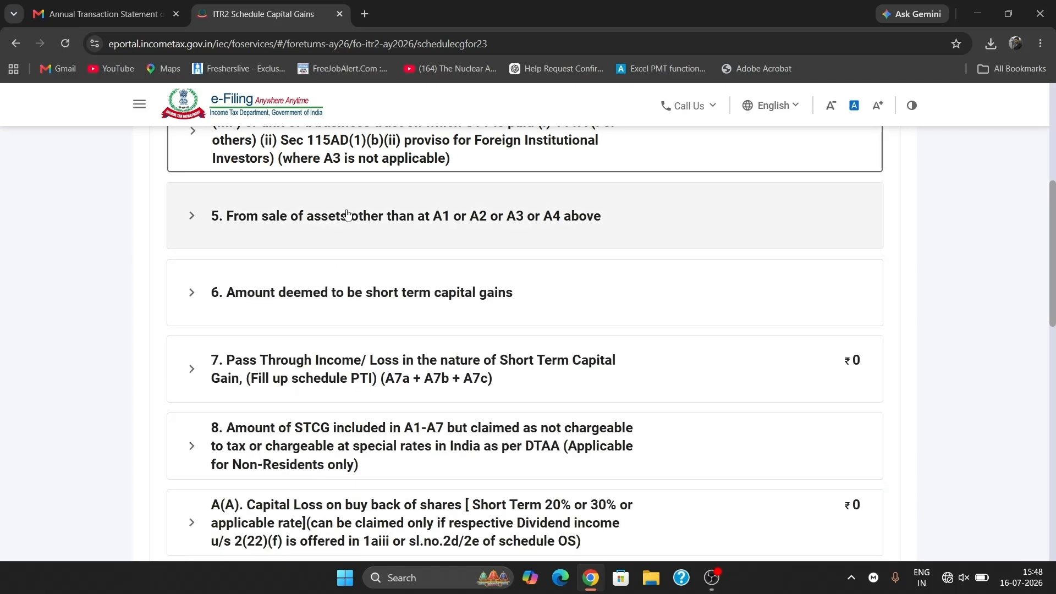
pyautogui.click(354, 239)
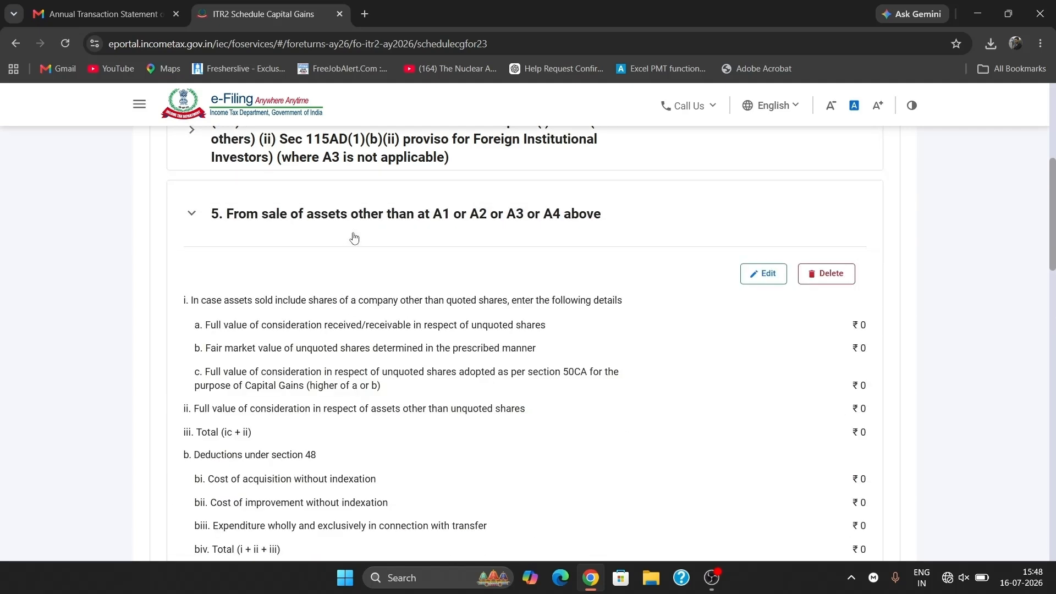
pyautogui.click(354, 238)
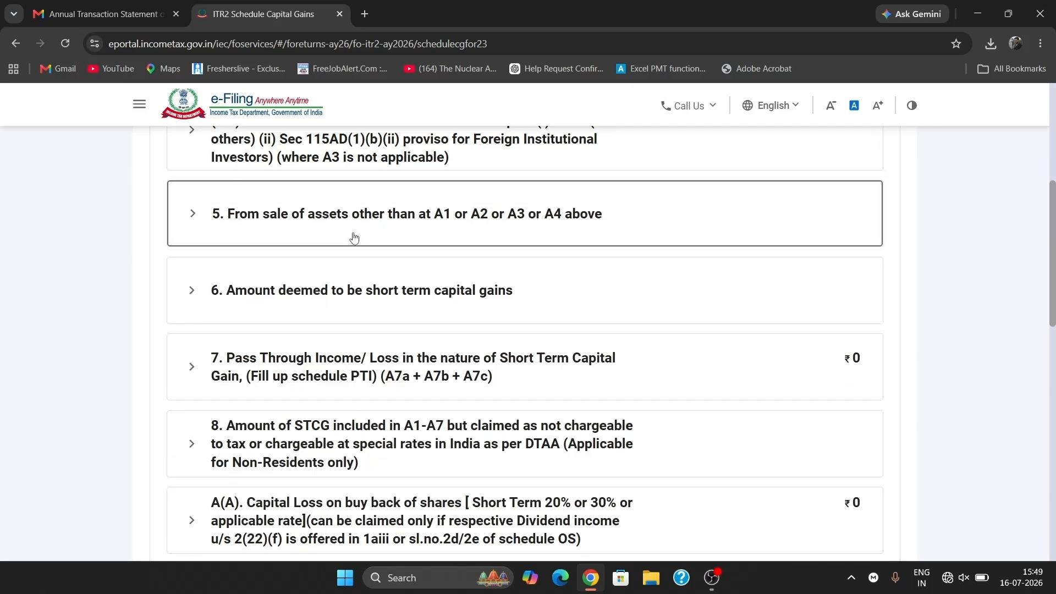
pyautogui.click(375, 311)
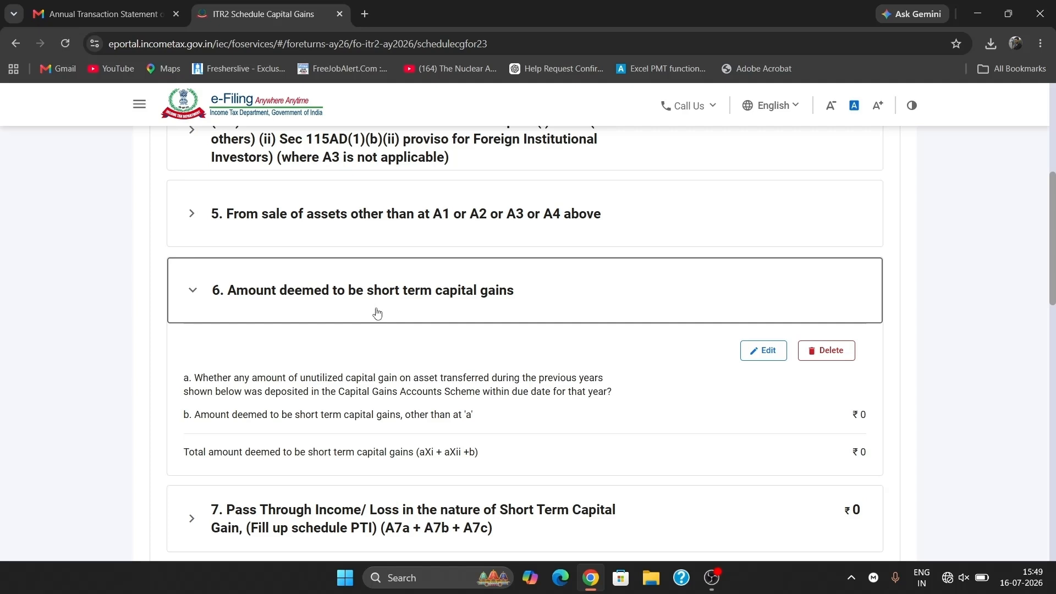
pyautogui.click(377, 313)
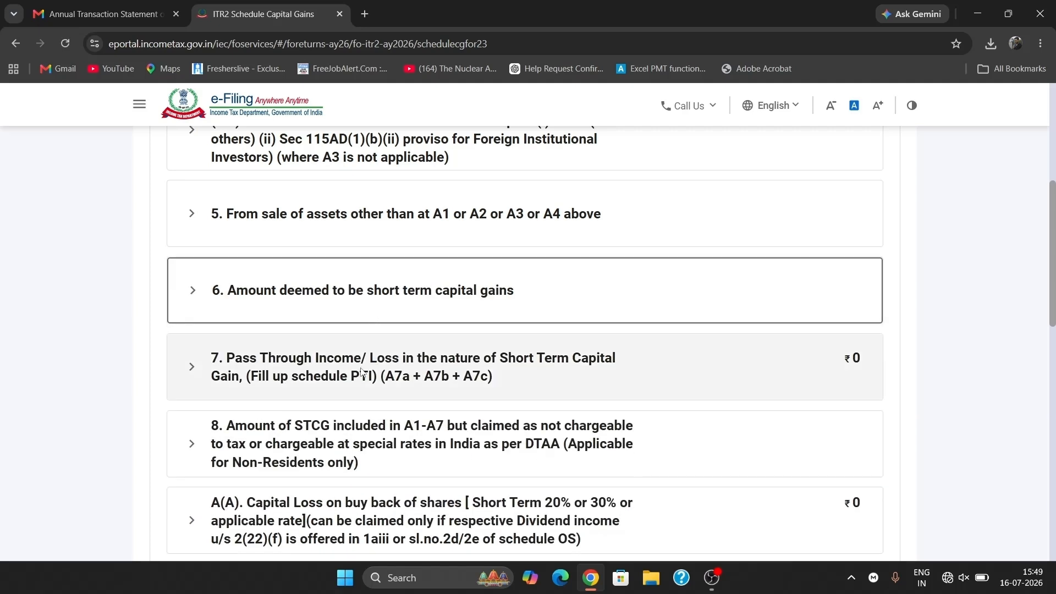
# - Expand B(I) Long-term capital gain and its item 2 'From sale of listed securities'
pyautogui.scroll(-1, 363, 372)
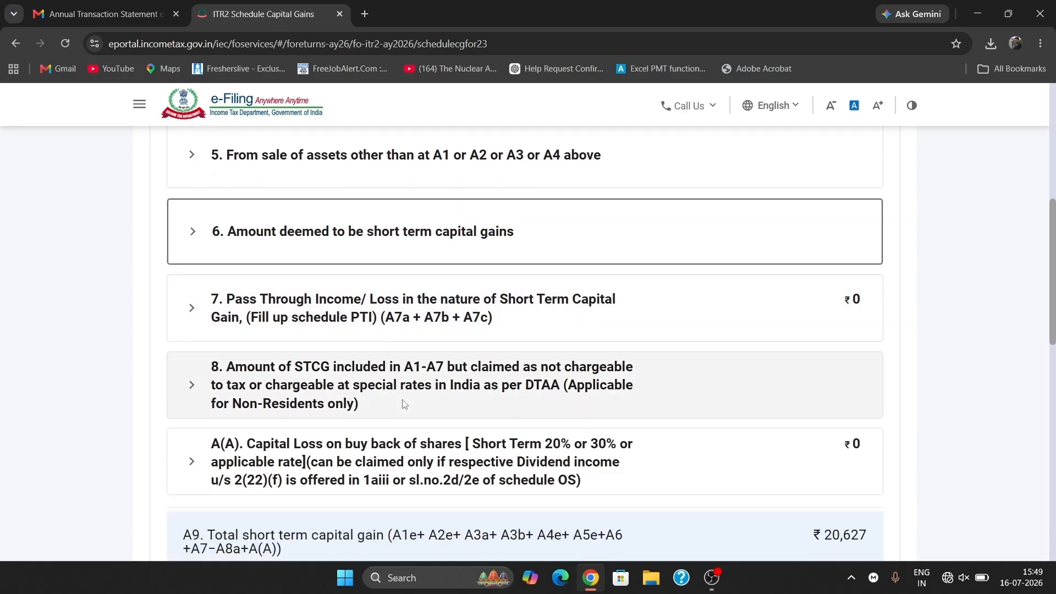
pyautogui.scroll(-1, 405, 404)
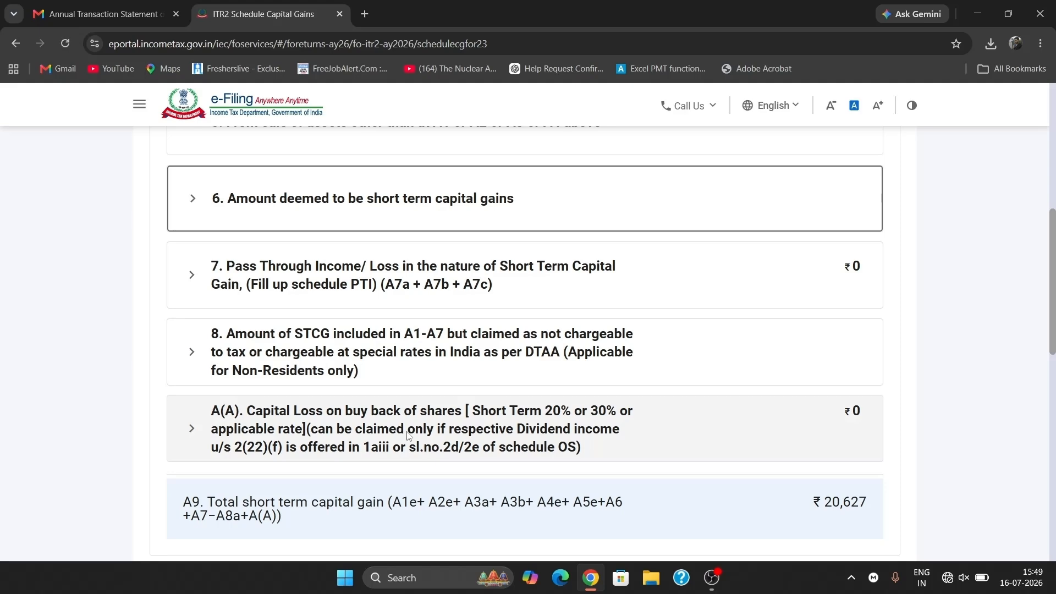
pyautogui.scroll(-3, 408, 435)
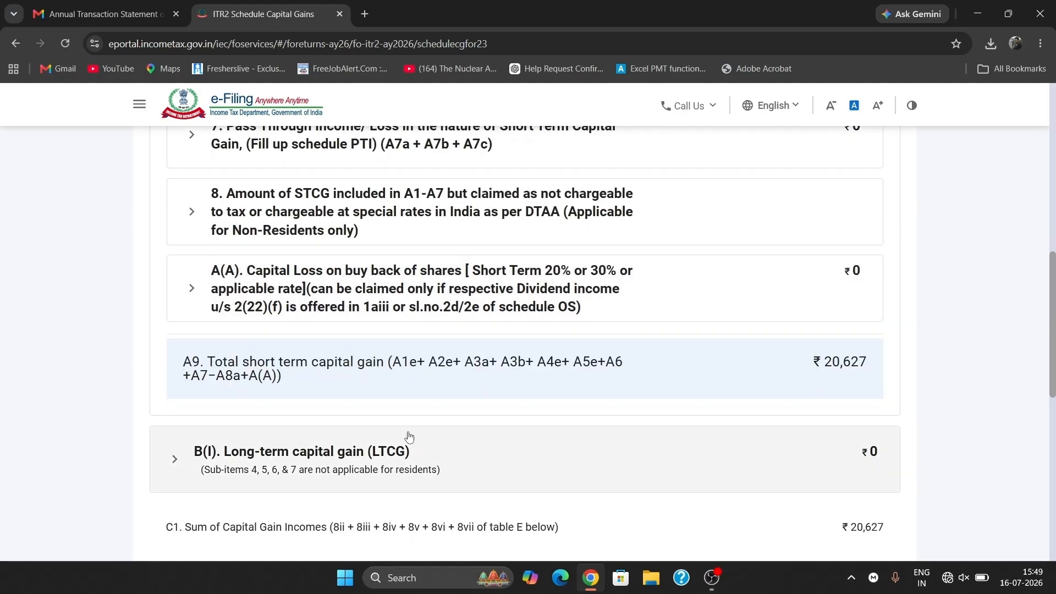
pyautogui.click(368, 448)
pyautogui.scroll(-3, 369, 449)
pyautogui.scroll(-2, 374, 446)
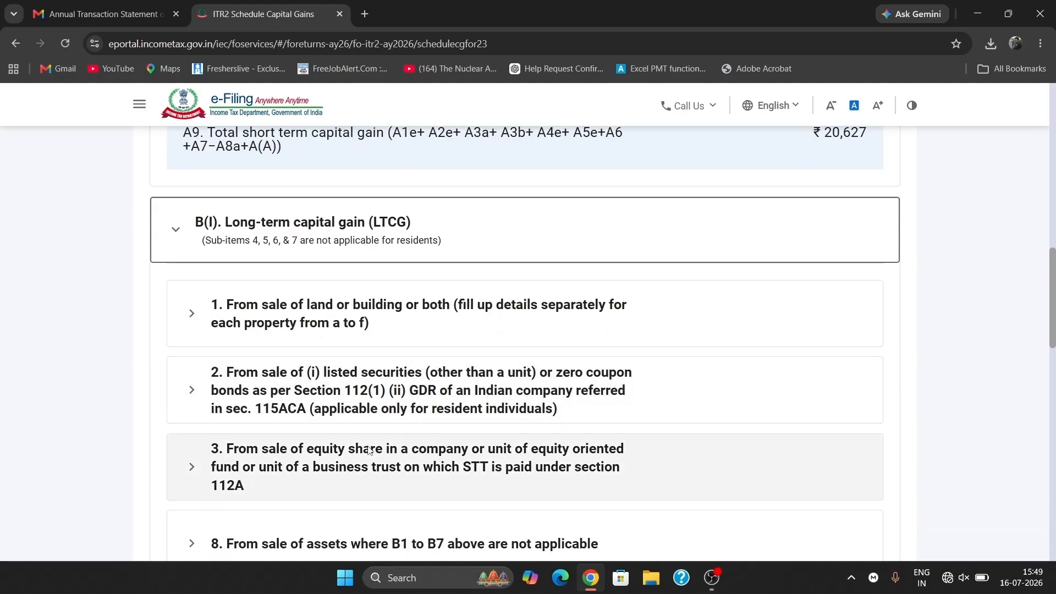
pyautogui.click(402, 356)
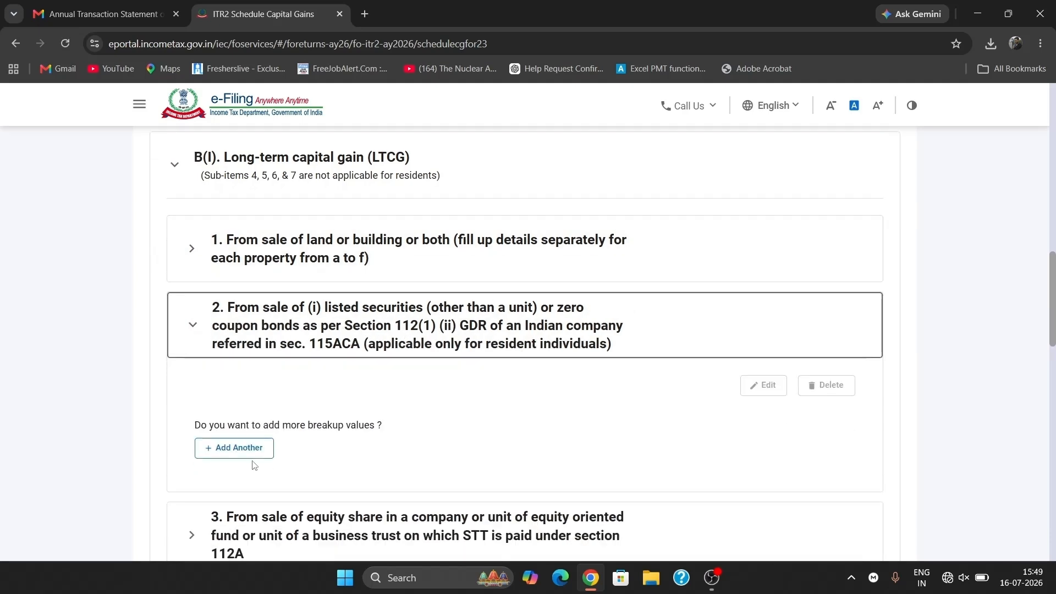
# - Save a Section 112(1) listed-securities breakup with consideration 9392 and acquisition cost 9040
pyautogui.click(231, 445)
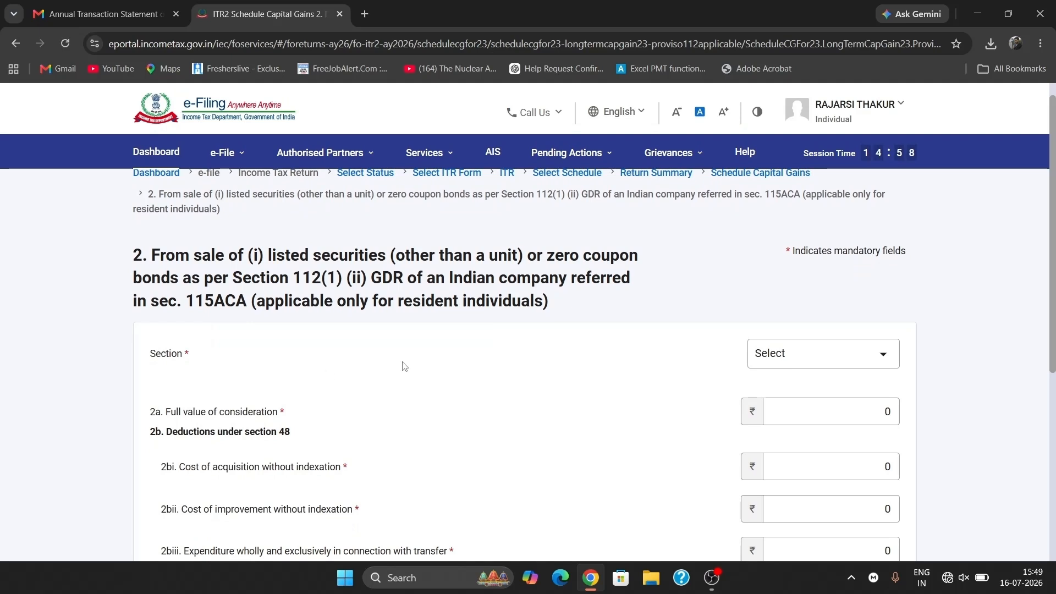
pyautogui.click(778, 359)
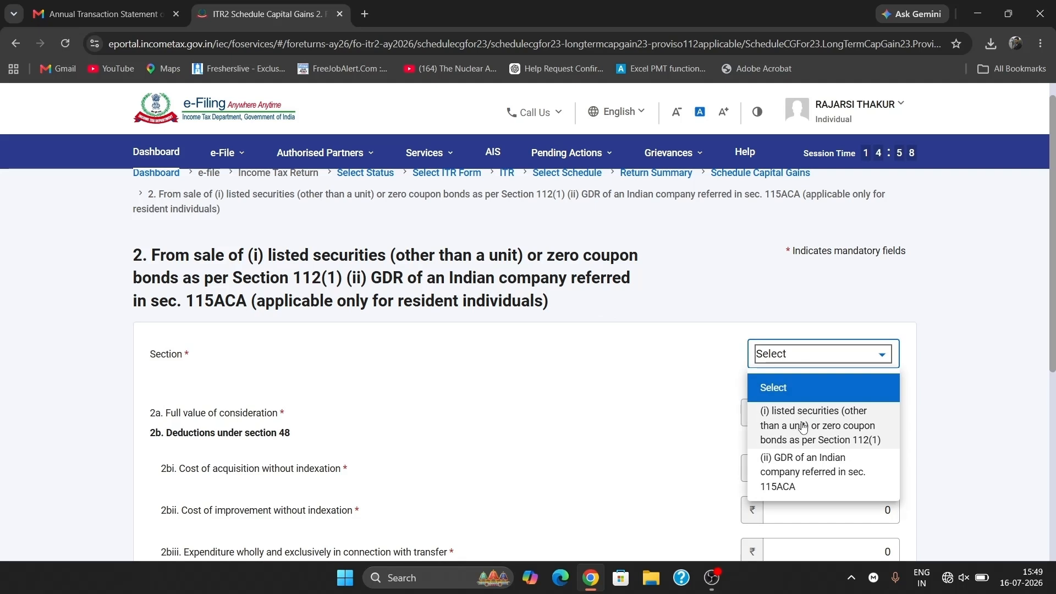
pyautogui.click(803, 426)
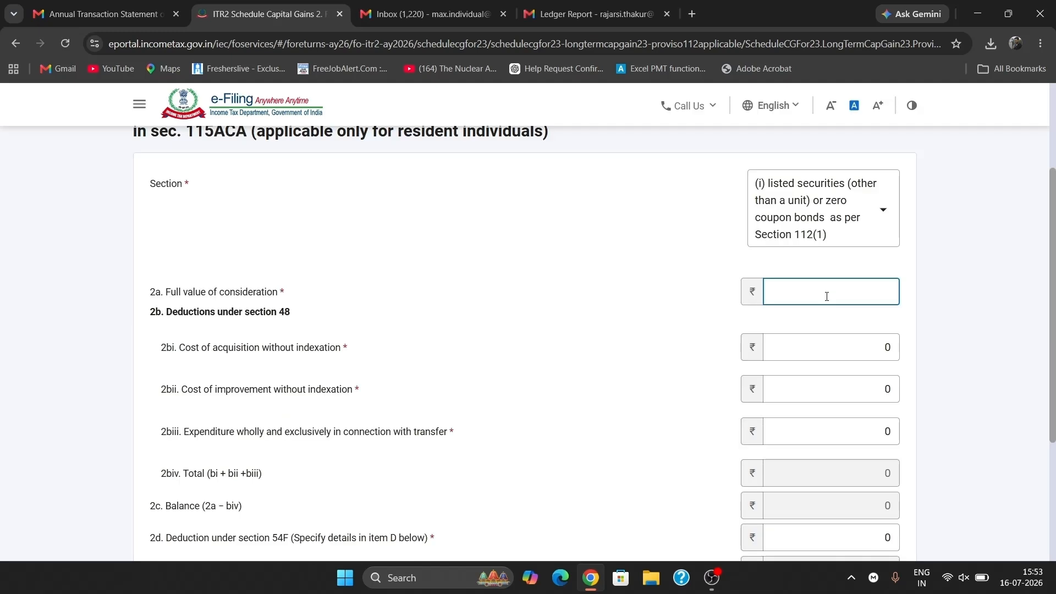
pyautogui.write('9392')
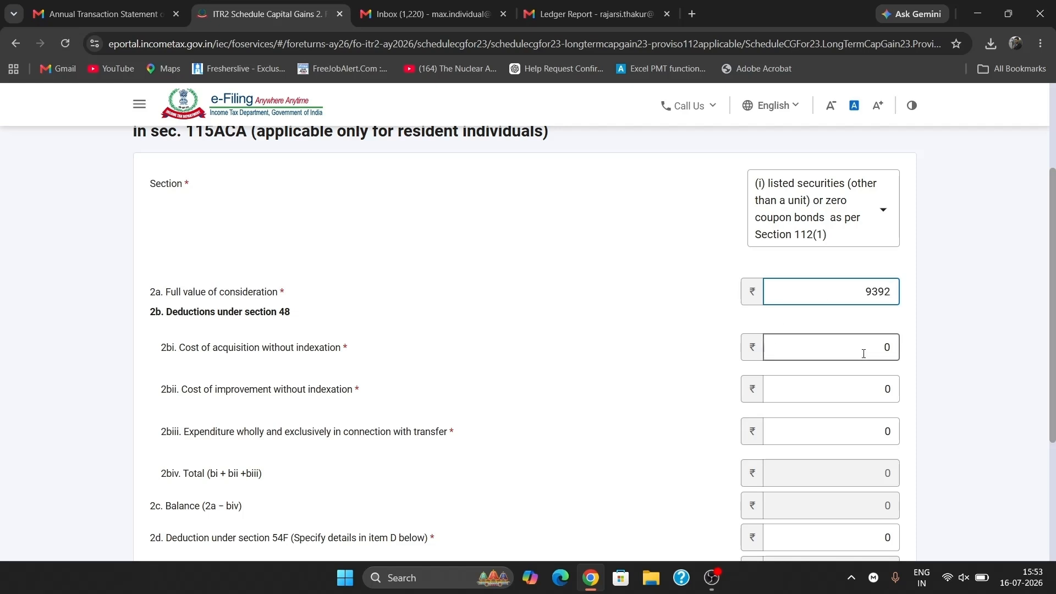
pyautogui.click(887, 348)
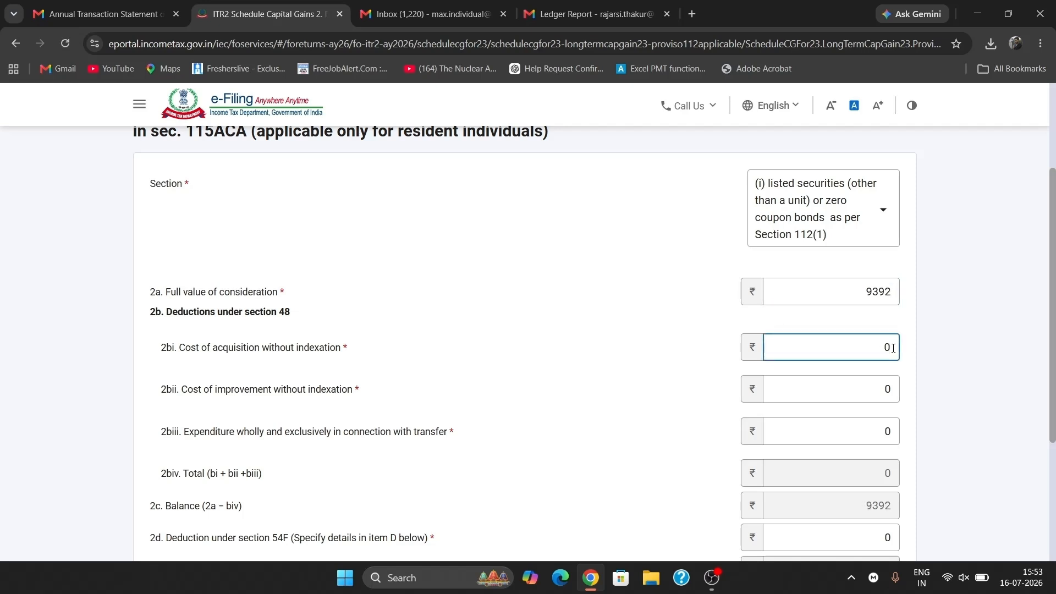
pyautogui.press('BackSpace')
pyautogui.write('9040')
pyautogui.click(943, 339)
pyautogui.scroll(-1, 872, 377)
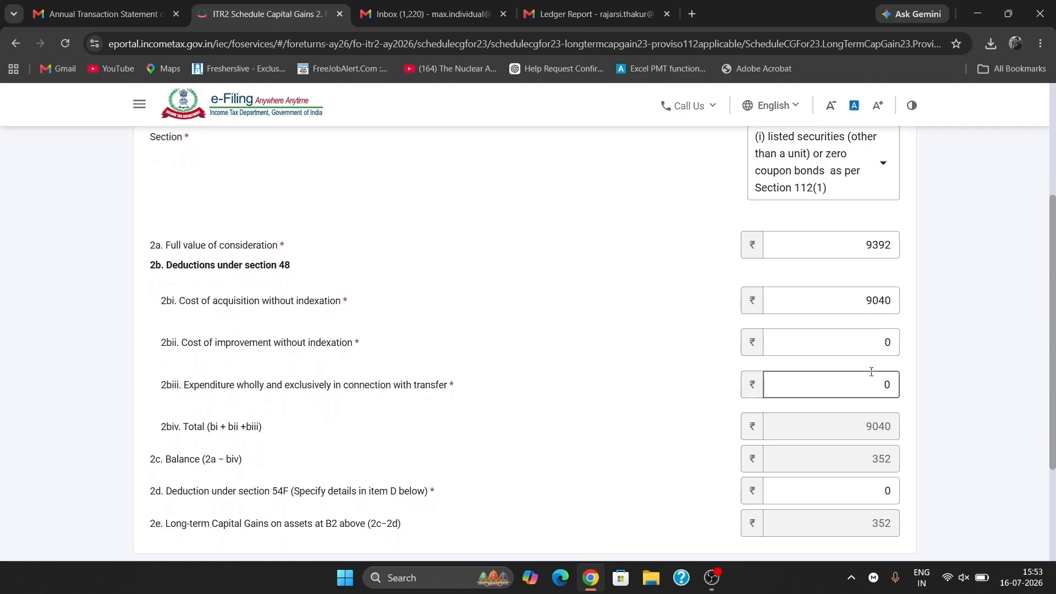
pyautogui.scroll(-2, 777, 448)
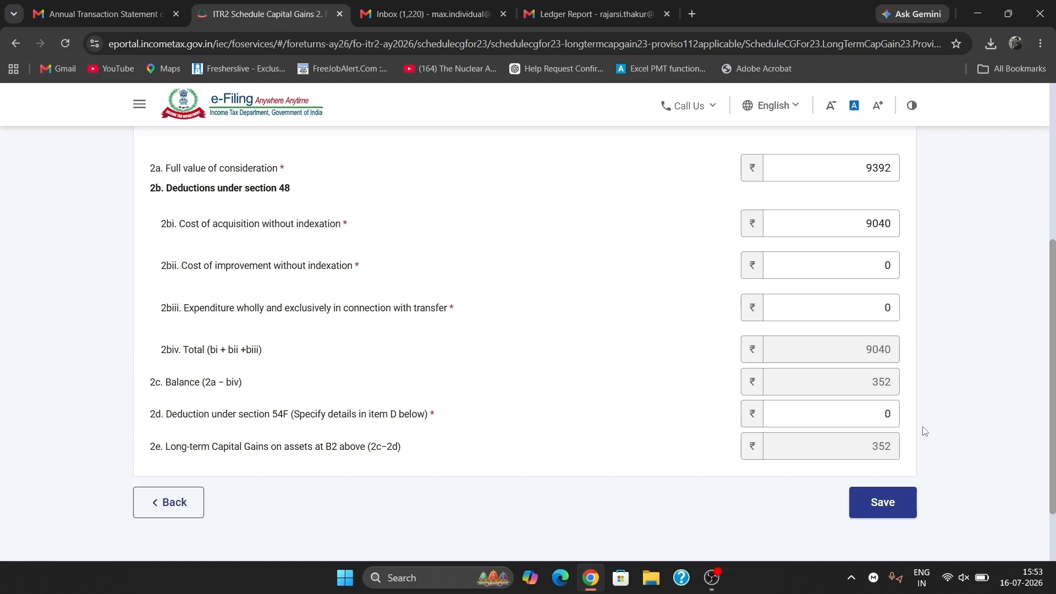
pyautogui.click(876, 505)
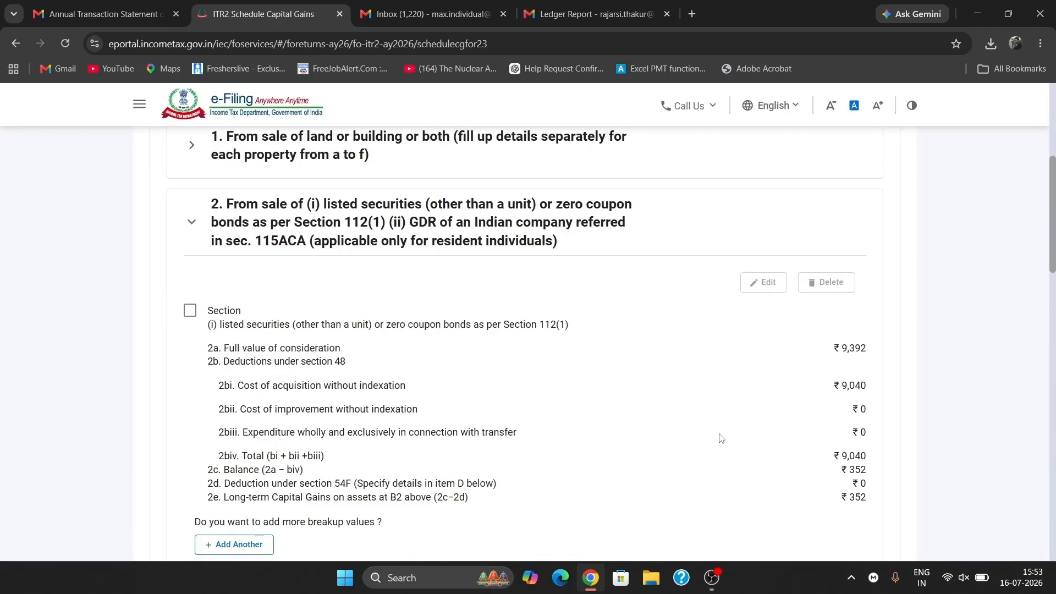
# - Collapse item 2 and check totals of ₹352 long-term gain and ₹20,979 chargeable capital gains
pyautogui.scroll(-3, 595, 390)
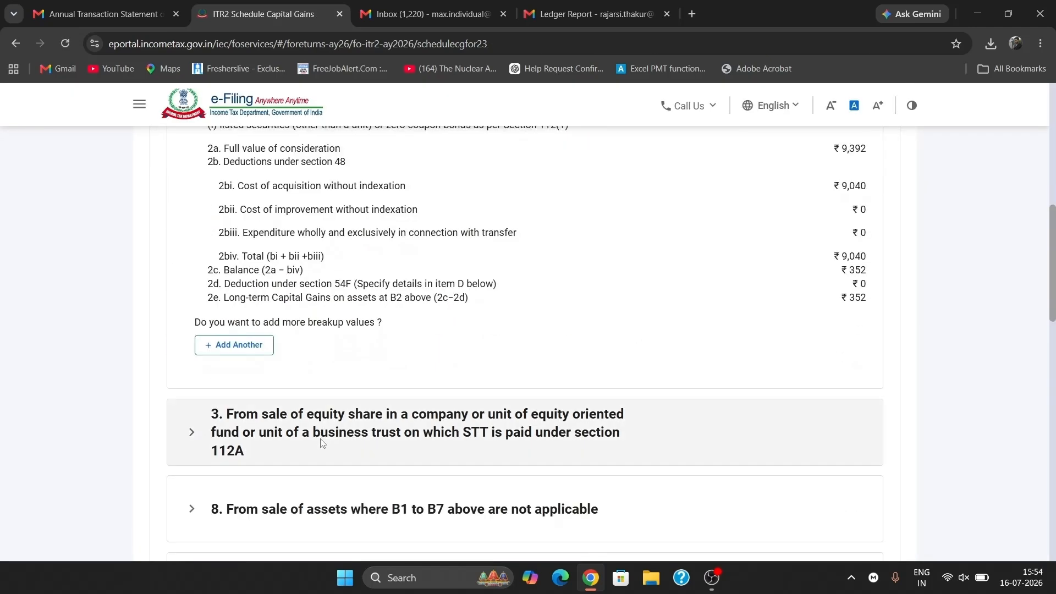
pyautogui.scroll(5, 523, 219)
pyautogui.click(390, 362)
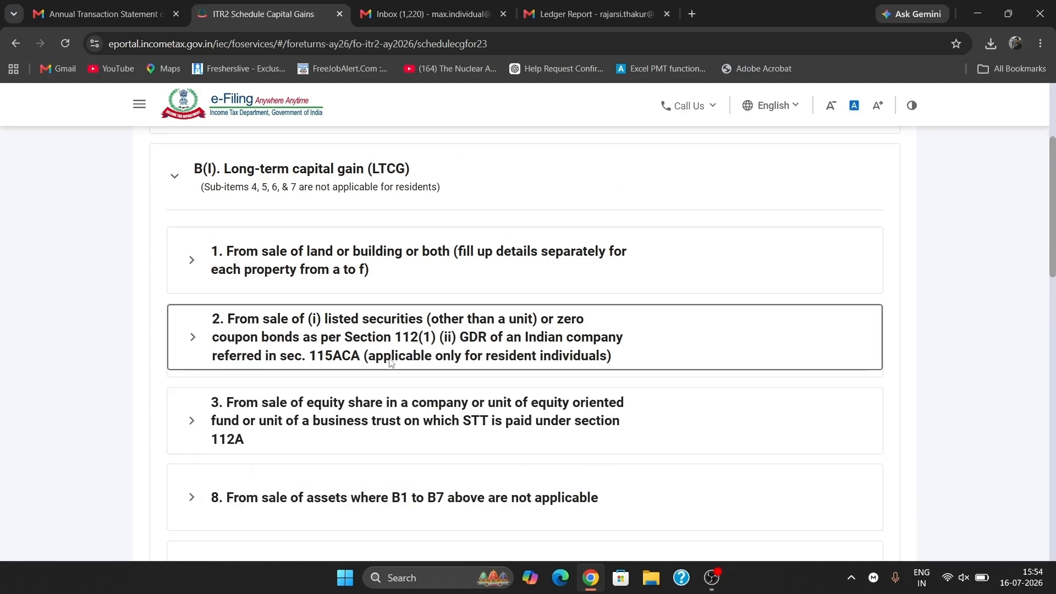
pyautogui.scroll(-3, 390, 361)
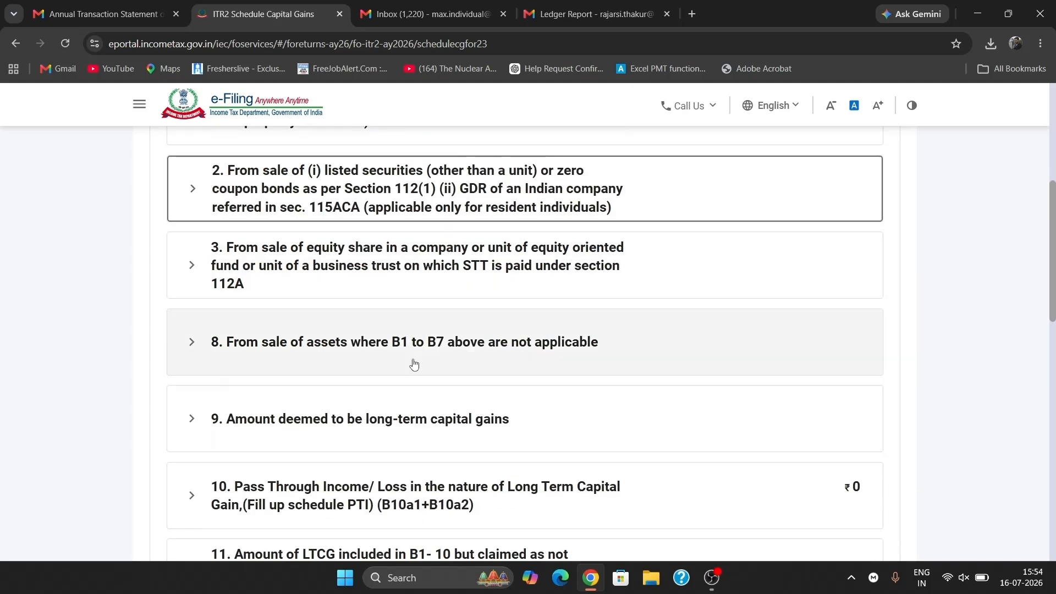
pyautogui.scroll(-3, 414, 362)
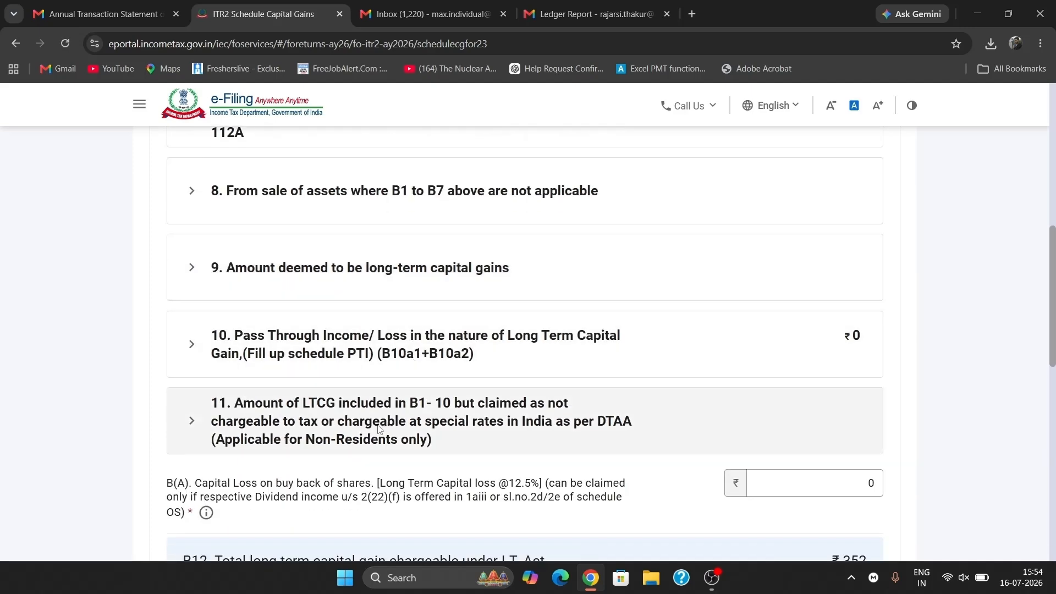
pyautogui.scroll(-5, 396, 396)
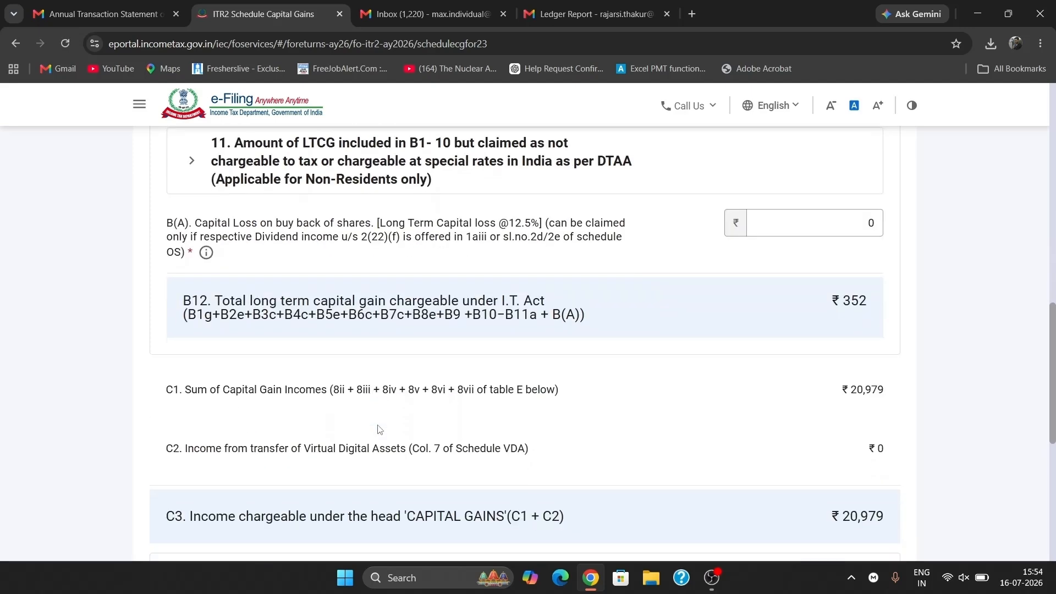
pyautogui.scroll(-3, 380, 429)
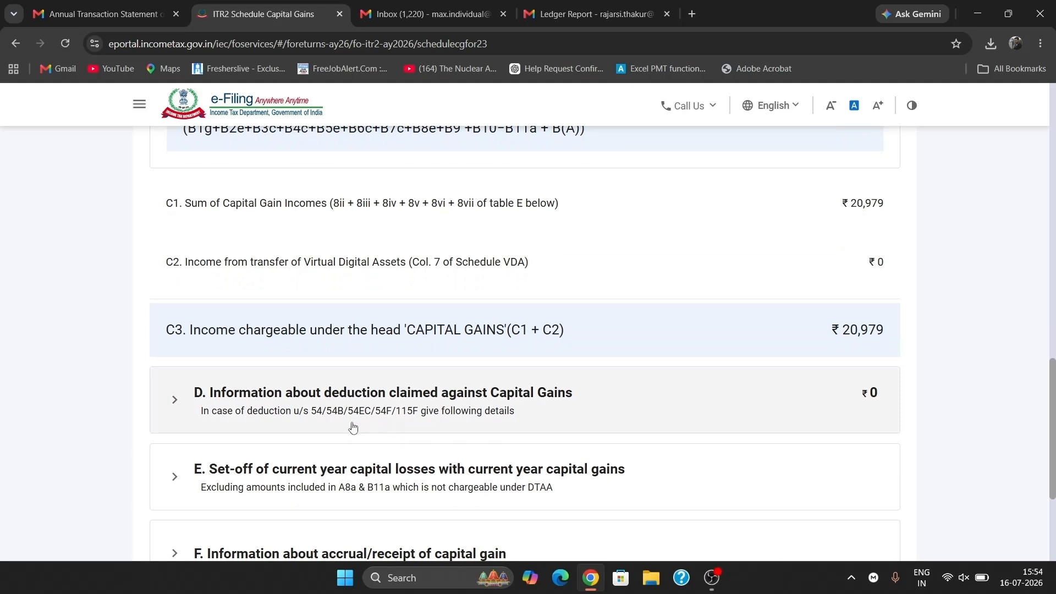
pyautogui.scroll(-2, 421, 420)
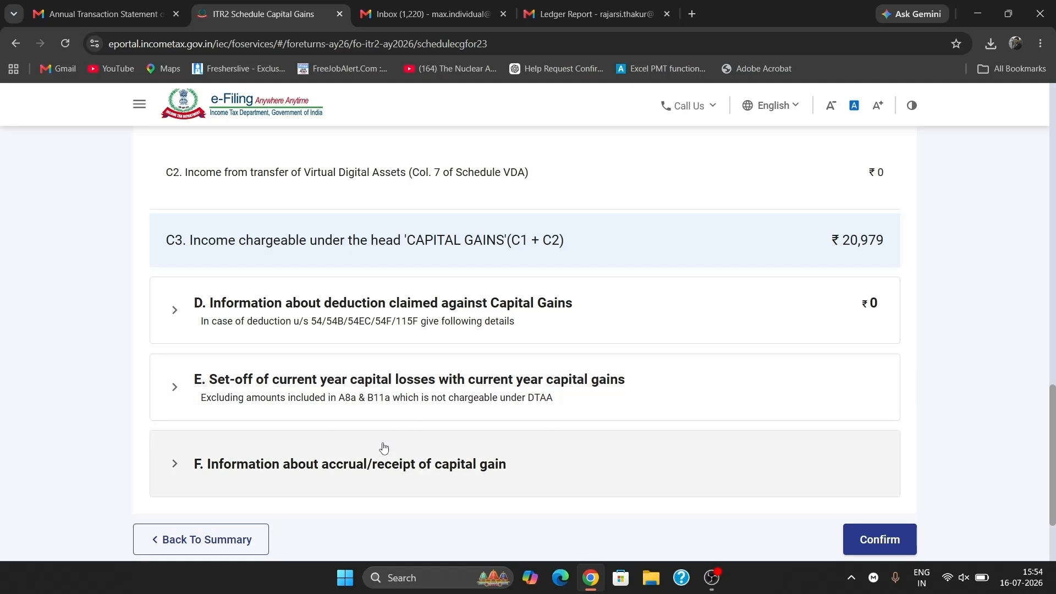
# - In section F row 1, enter short-term gains of 4082, 14294 and 2251 for the three later periods
pyautogui.click(384, 447)
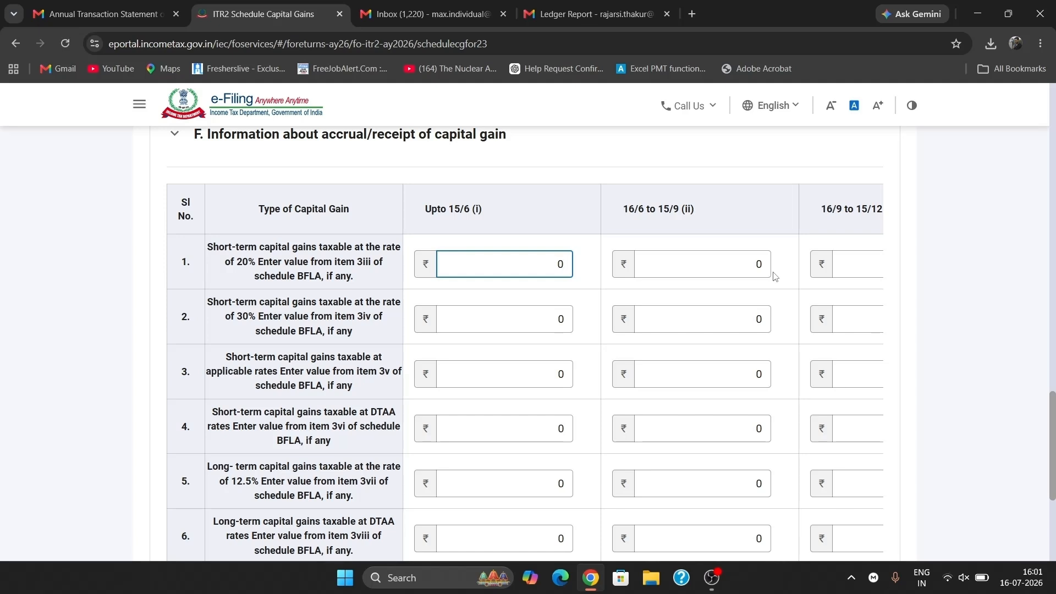
pyautogui.click(768, 266)
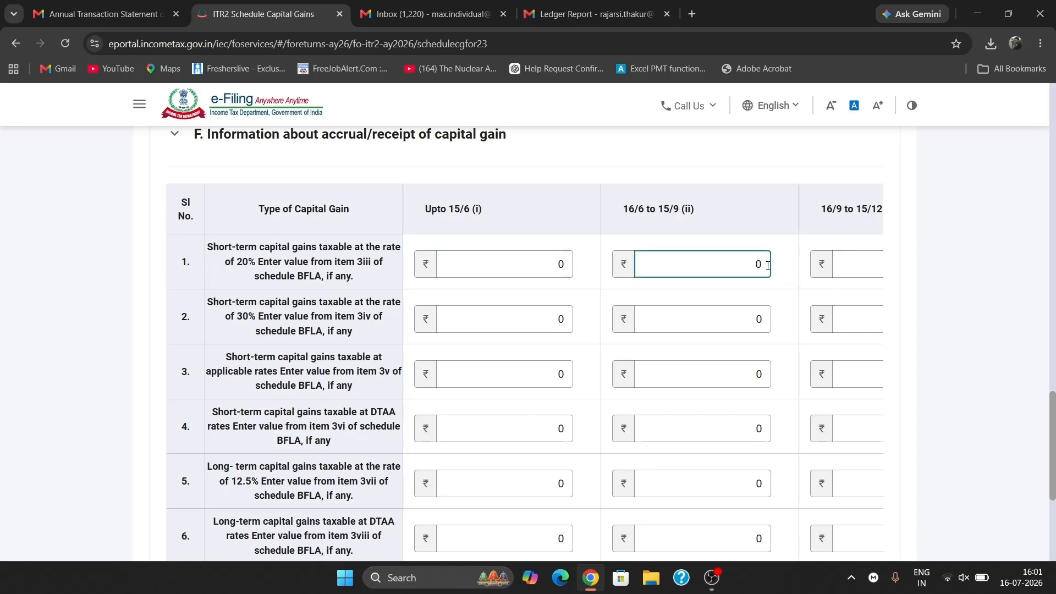
pyautogui.press('BackSpace')
pyautogui.write('4082')
pyautogui.hscroll(4, 768, 266)
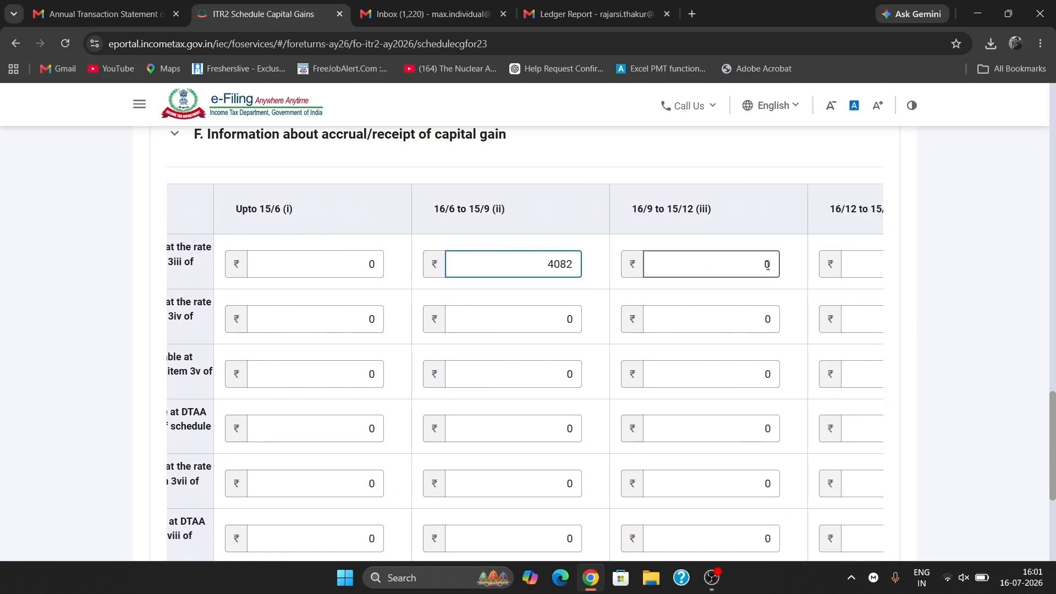
pyautogui.click(768, 266)
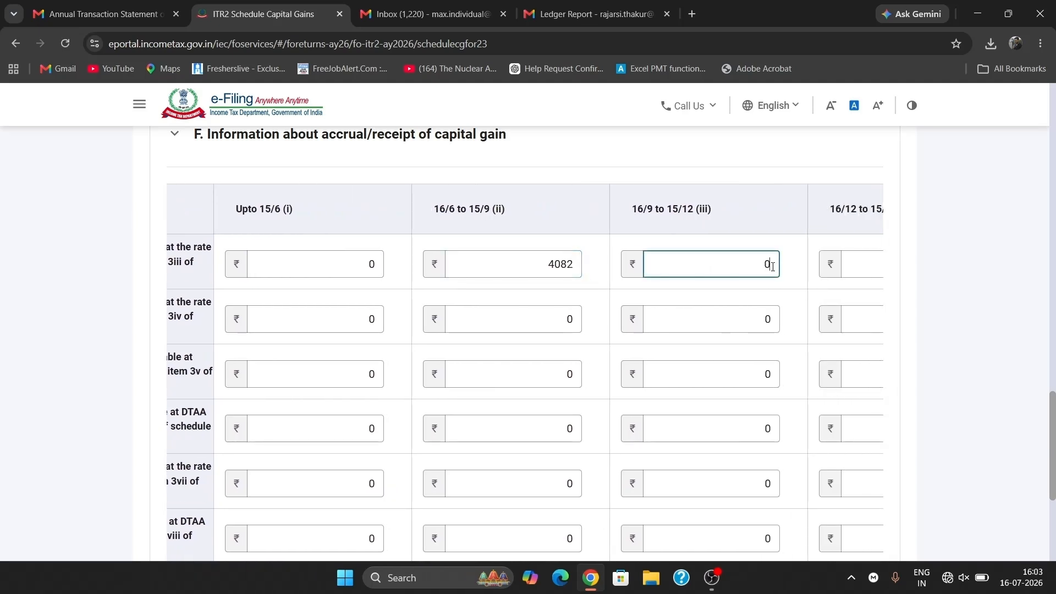
pyautogui.press('BackSpace')
pyautogui.write('14294')
pyautogui.hscroll(4, 773, 266)
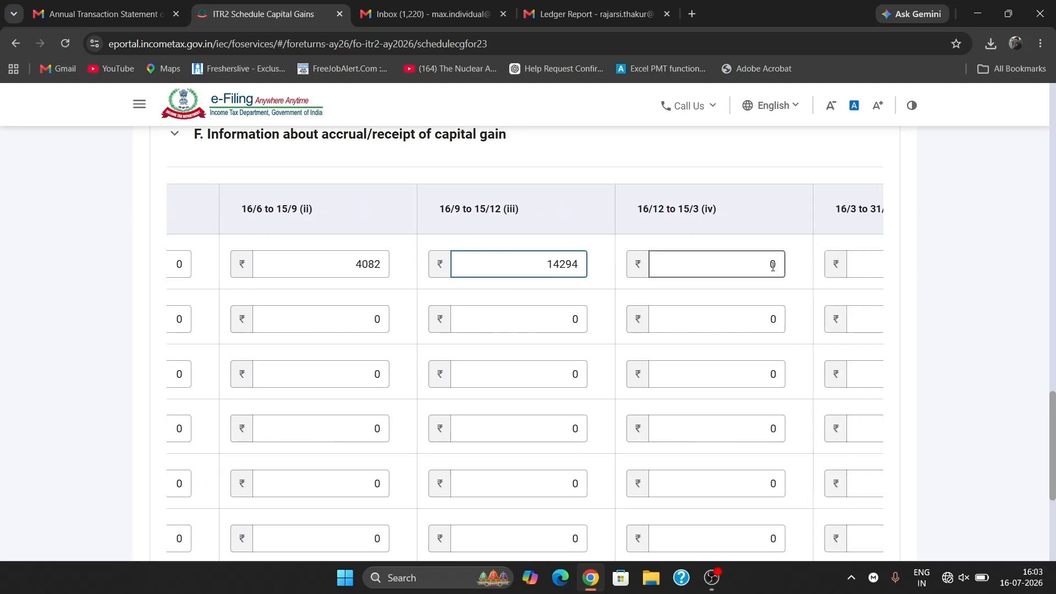
pyautogui.click(774, 264)
pyautogui.press('BackSpace')
pyautogui.write('2251')
pyautogui.hscroll(3, 818, 261)
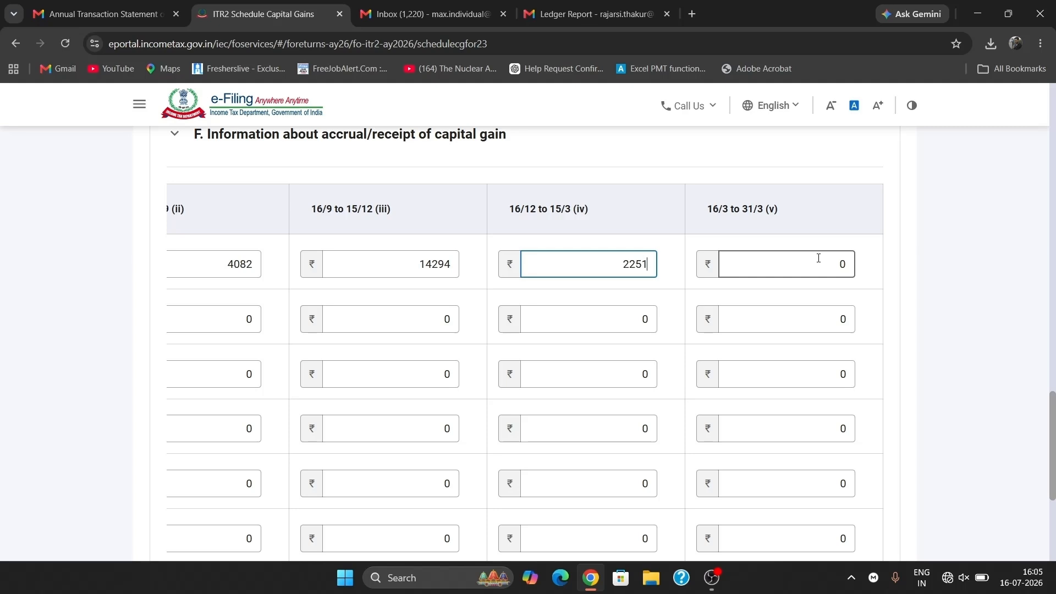
# - Enter 352 as the 12.5% long-term gain up to 15/6 and confirm the schedule
pyautogui.hscroll(-3, 737, 300)
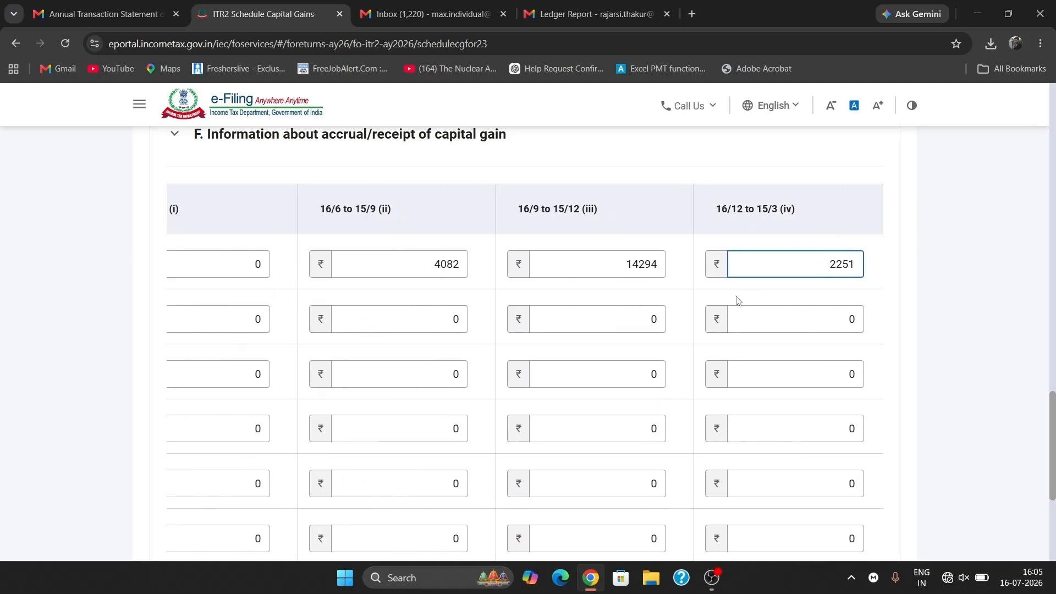
pyautogui.hscroll(-5, 737, 300)
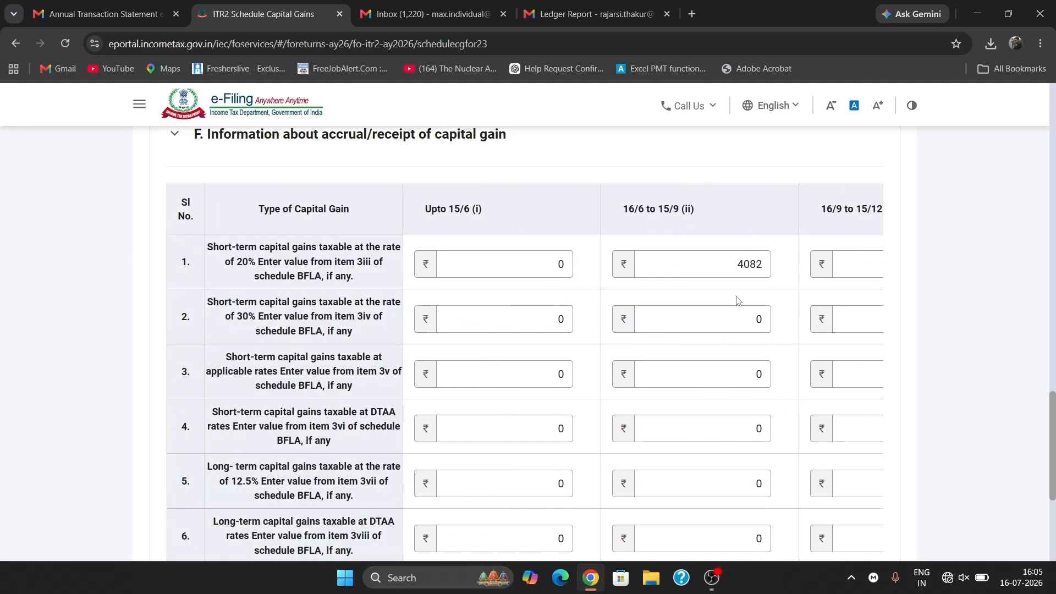
pyautogui.scroll(-2, 493, 357)
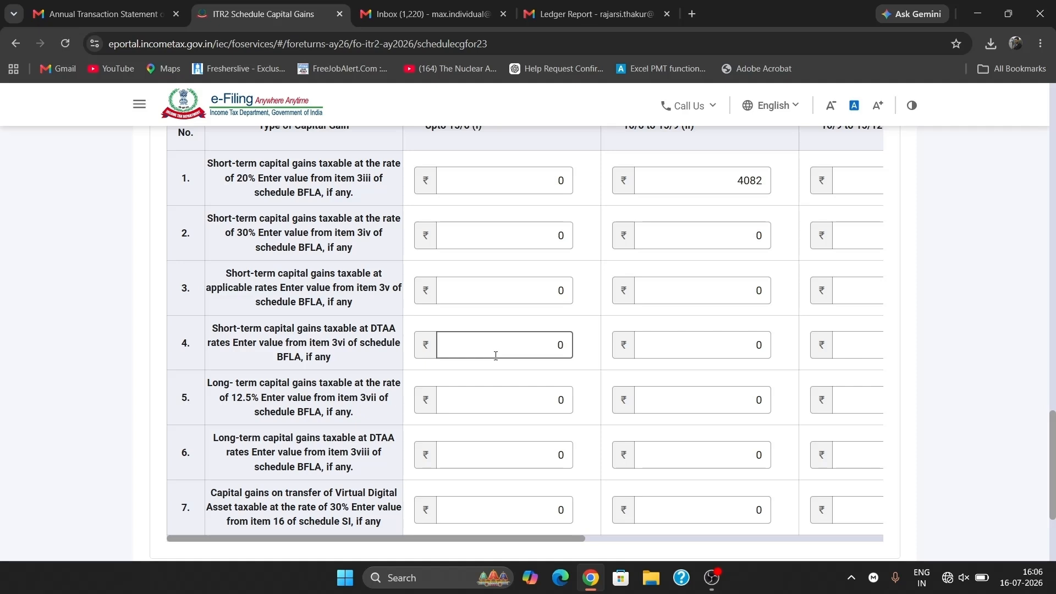
pyautogui.scroll(-1, 495, 356)
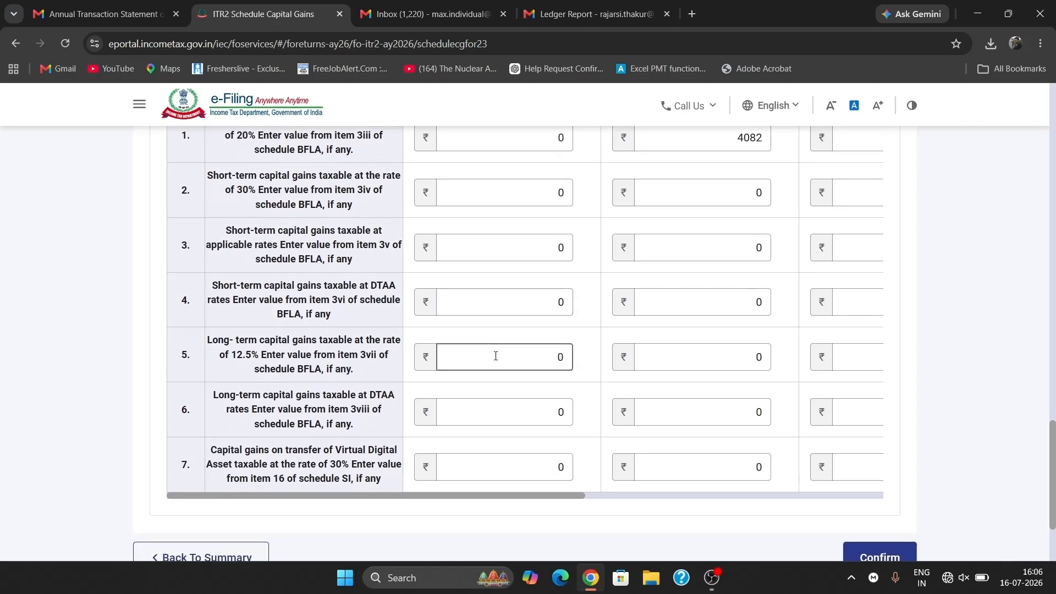
pyautogui.click(560, 359)
pyautogui.scroll(-1, 569, 339)
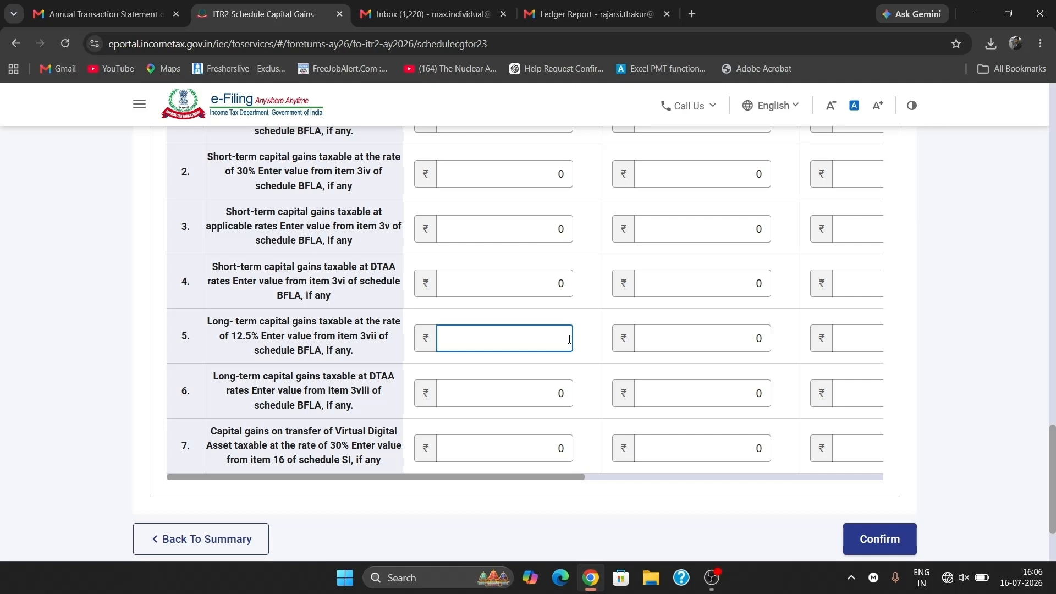
pyautogui.write('352')
pyautogui.hscroll(5, 748, 406)
pyautogui.scroll(5, 747, 406)
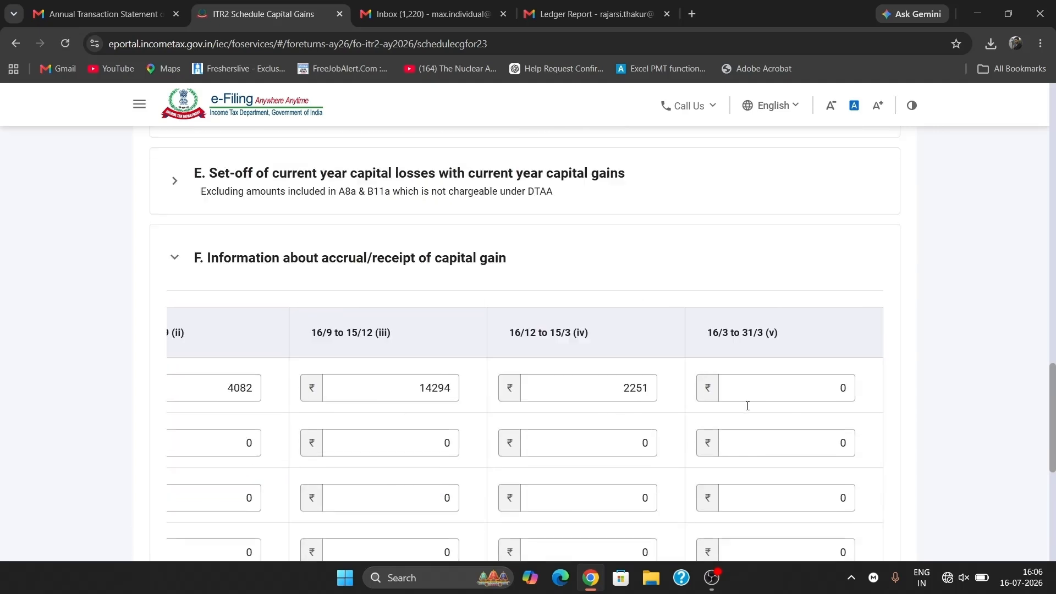
pyautogui.scroll(-7, 747, 406)
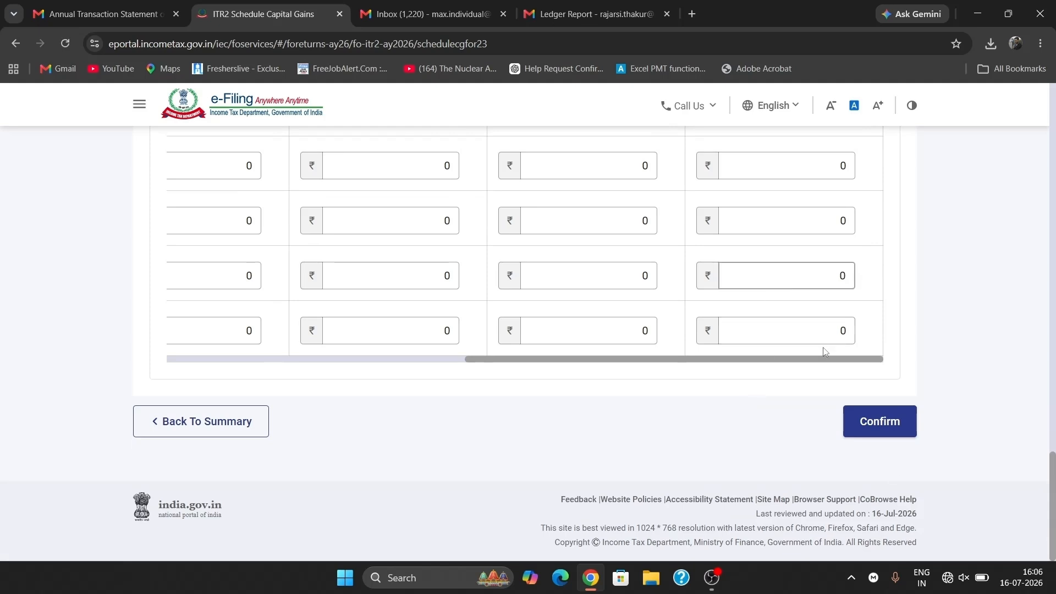
pyautogui.click(880, 433)
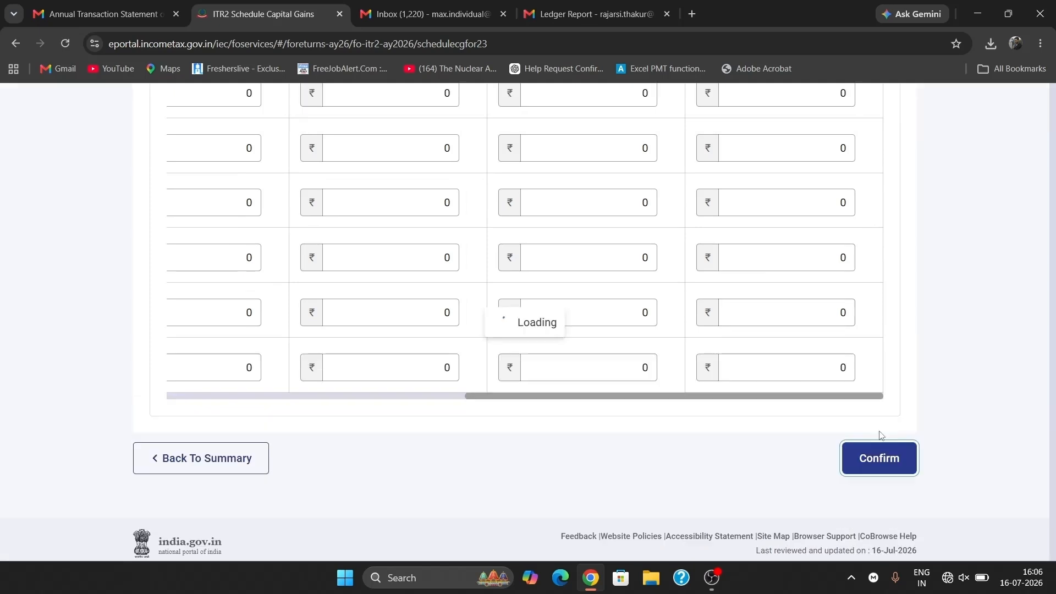
# - Open Schedule 112A, dismiss the section 234C interest notice, and confirm the schedule
pyautogui.scroll(6, 660, 436)
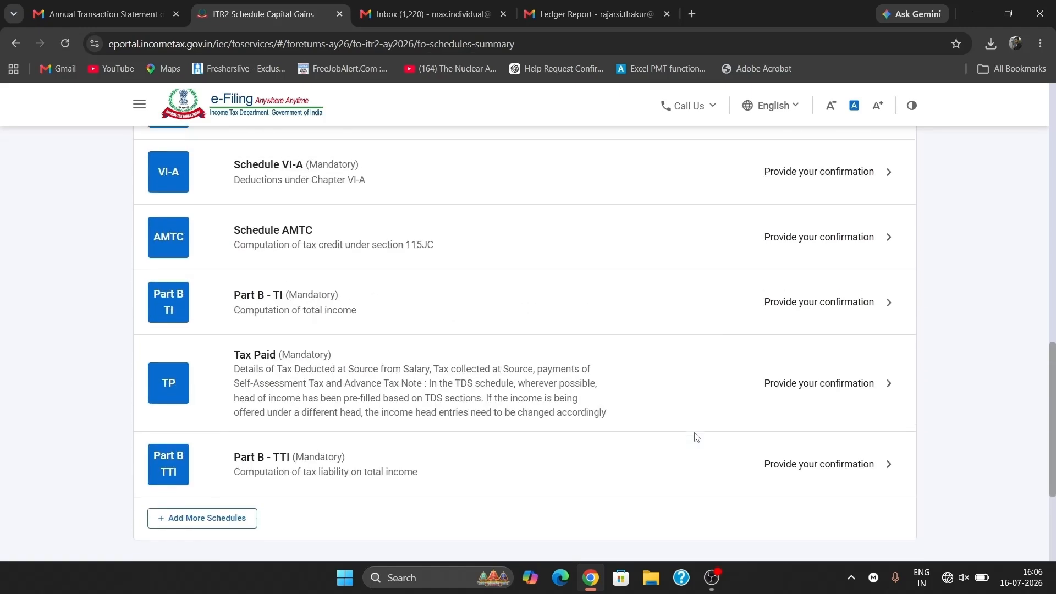
pyautogui.scroll(4, 696, 439)
pyautogui.scroll(4, 694, 438)
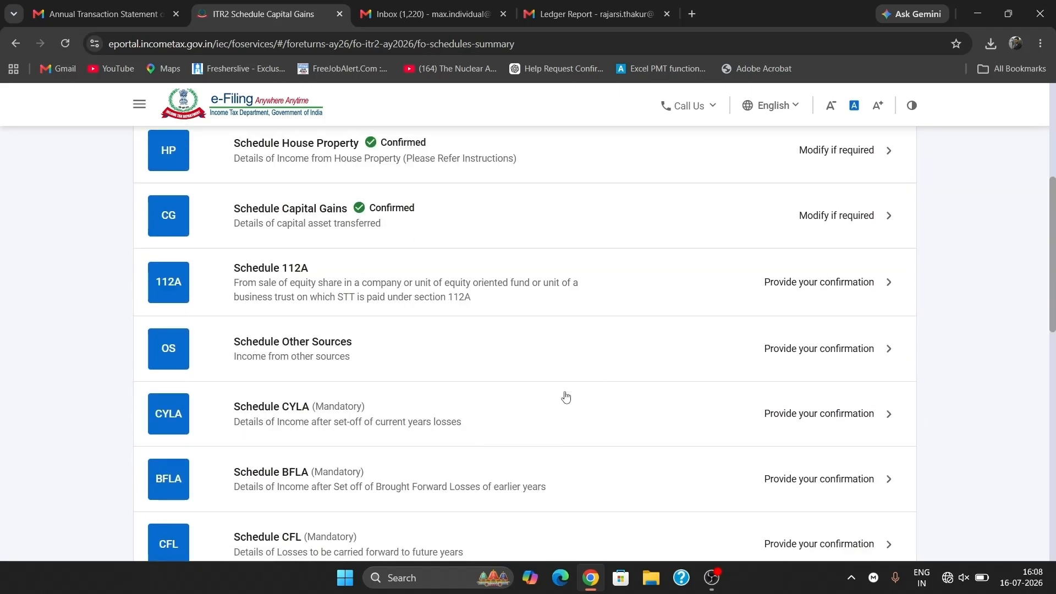
pyautogui.click(604, 296)
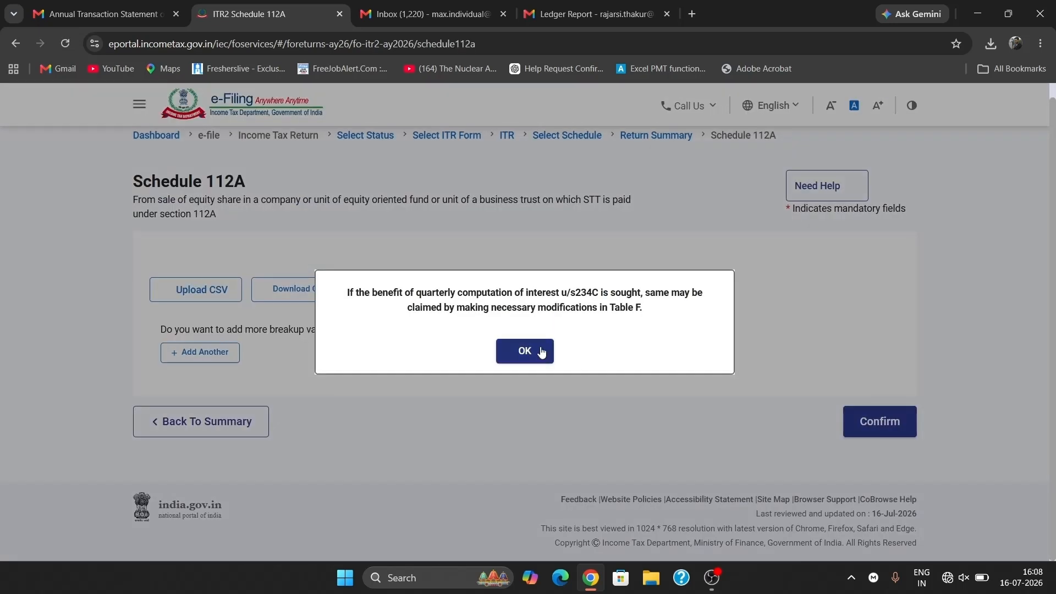
pyautogui.click(542, 353)
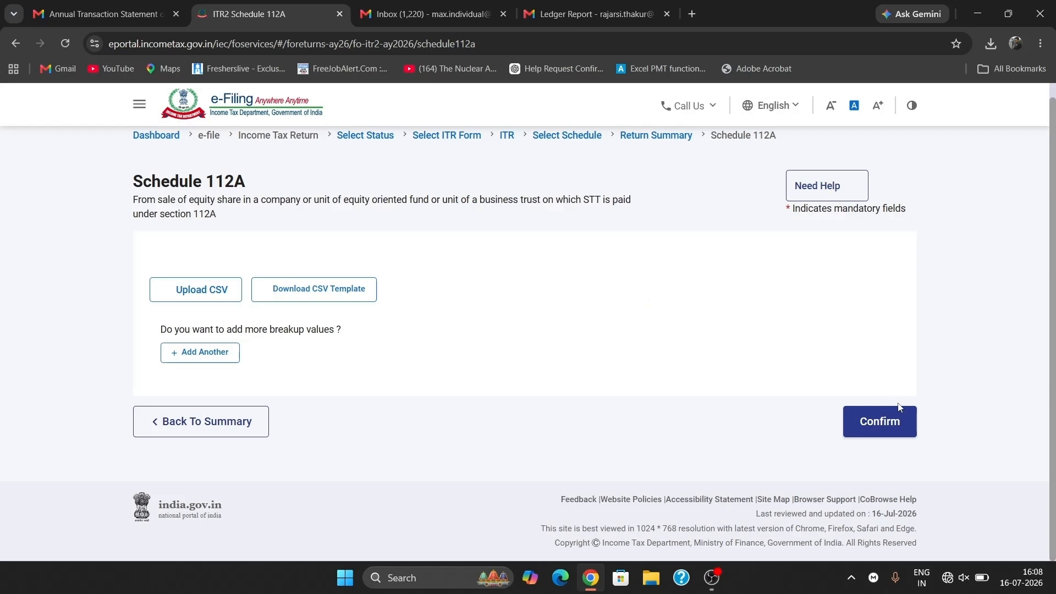
pyautogui.click(871, 434)
pyautogui.scroll(-5, 509, 446)
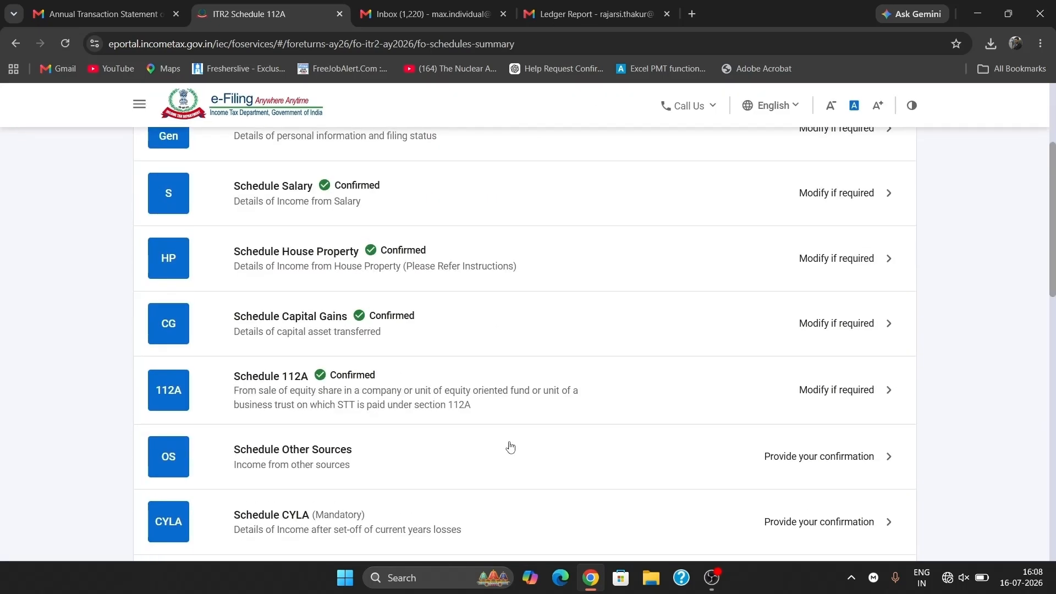
# - Open Schedule Other Sources and expand item 1 to check the ₹44,689 gross income
pyautogui.click(396, 379)
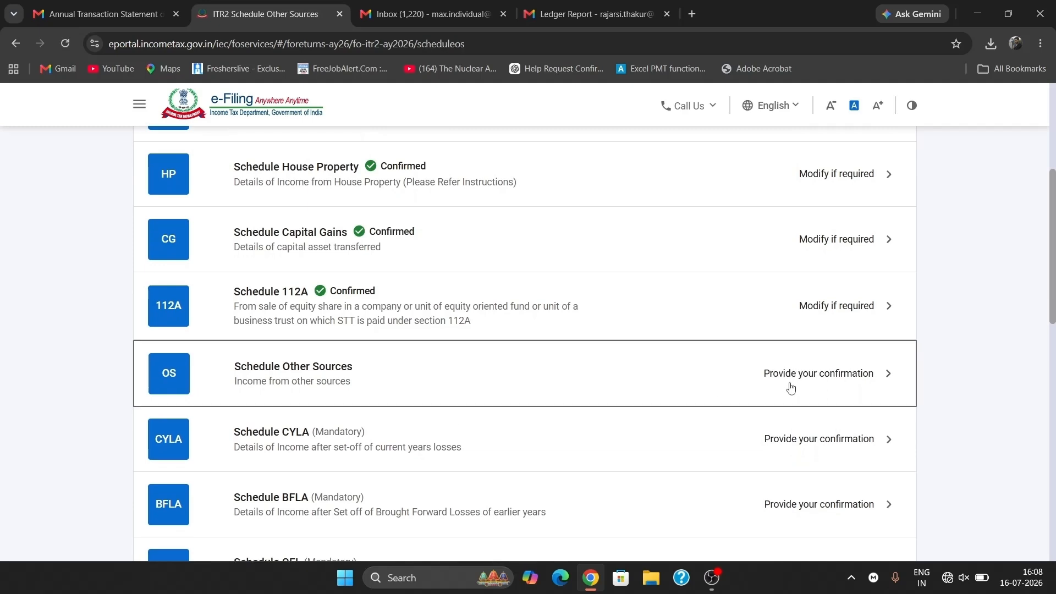
pyautogui.scroll(-1, 538, 411)
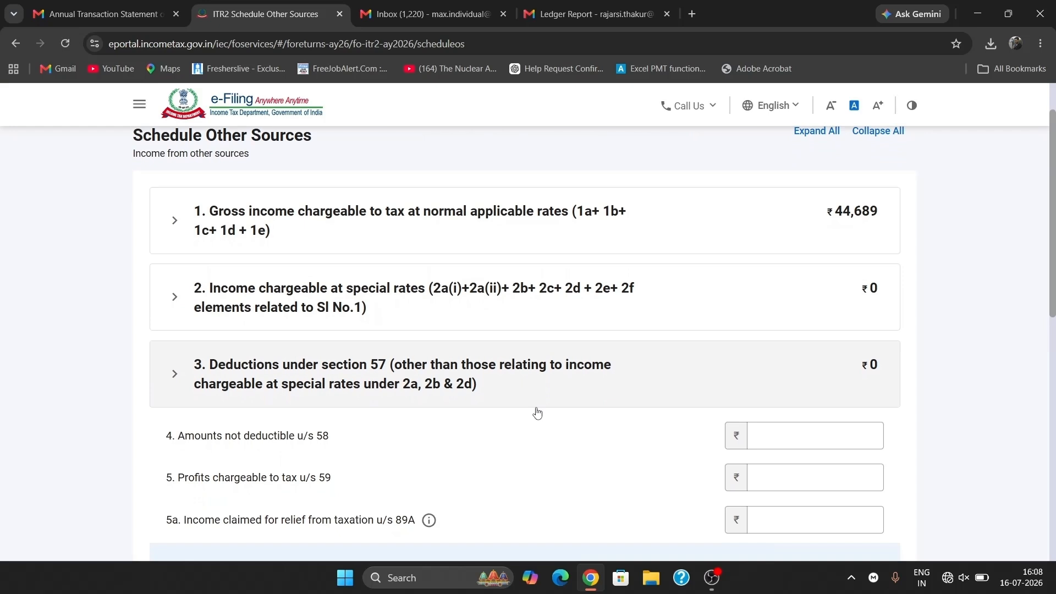
pyautogui.click(575, 219)
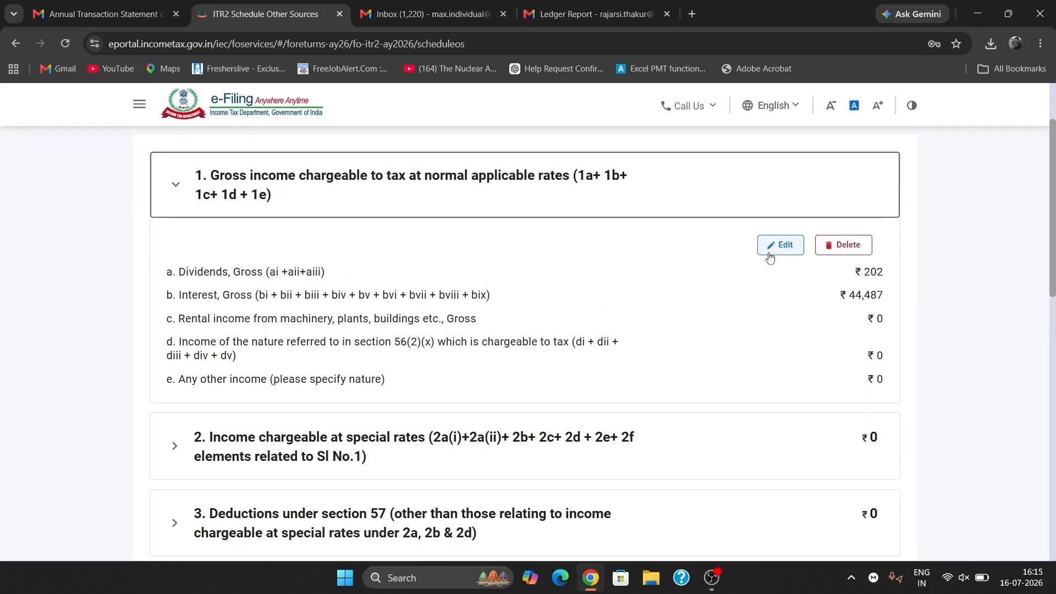
pyautogui.scroll(-3, 581, 322)
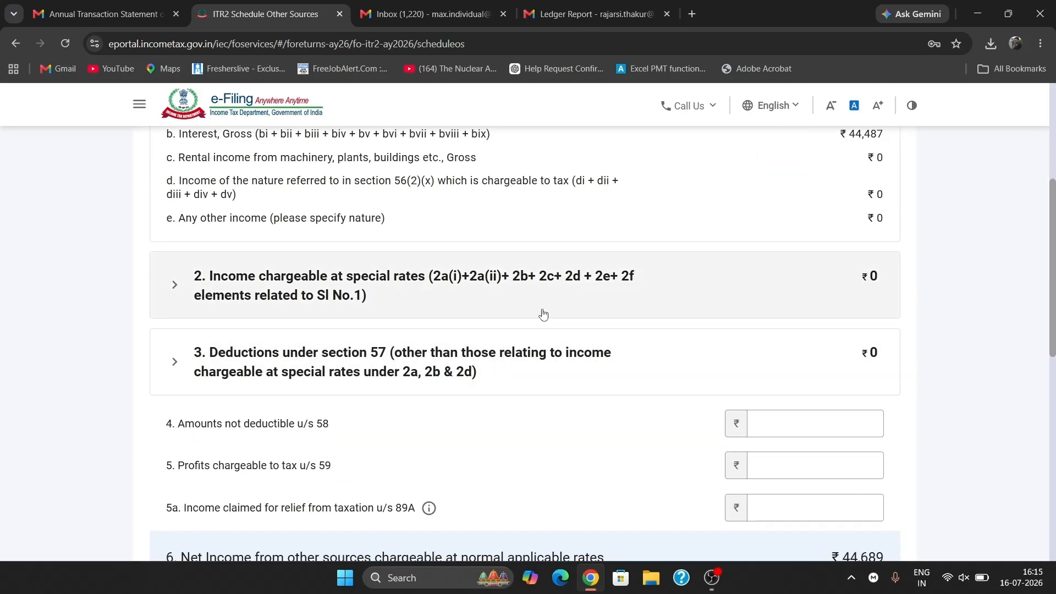
pyautogui.scroll(-3, 546, 378)
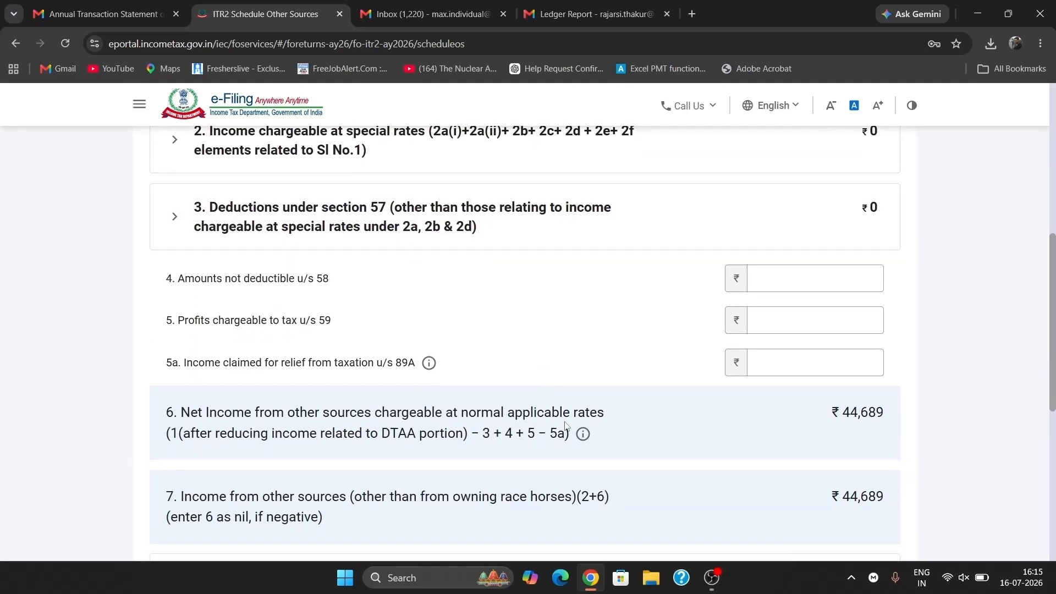
pyautogui.scroll(-1, 566, 425)
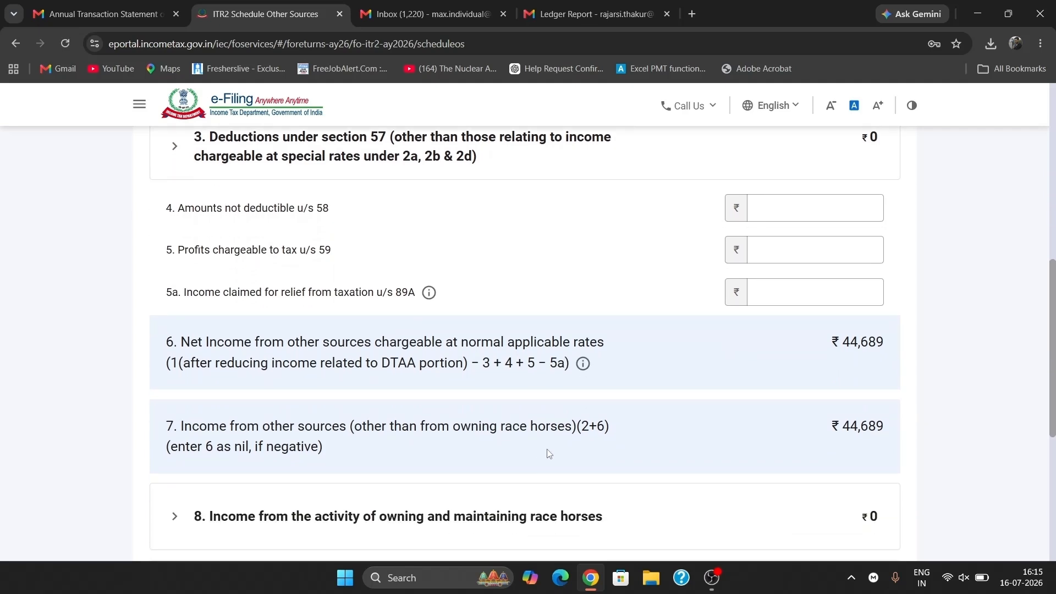
pyautogui.scroll(-2, 545, 454)
pyautogui.scroll(-2, 533, 462)
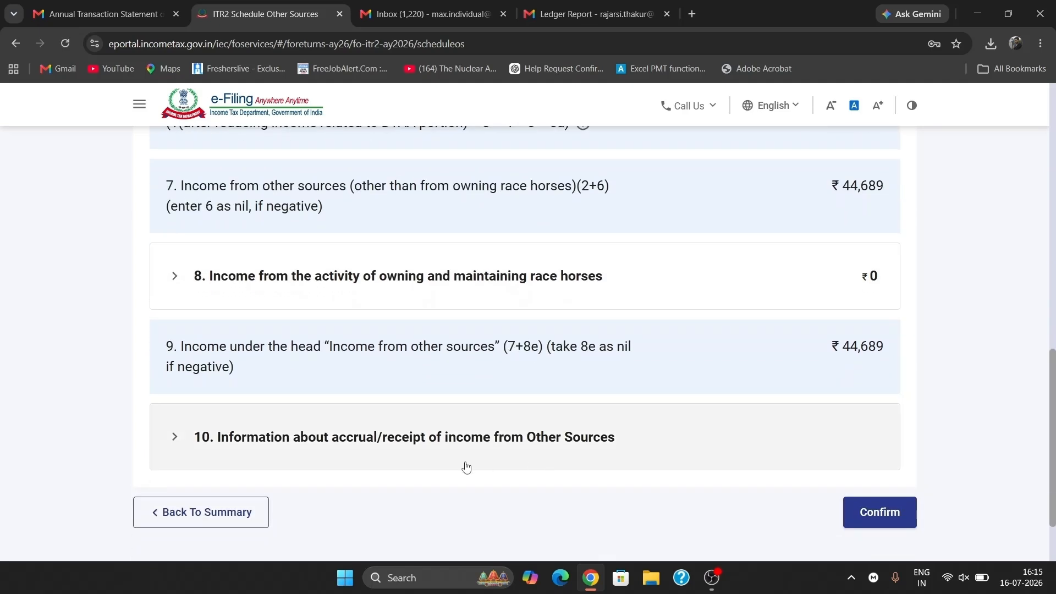
# - Expand item 10 to check the ₹202 dividend accrued up to 15/6, then confirm the schedule
pyautogui.click(466, 467)
pyautogui.scroll(-4, 466, 463)
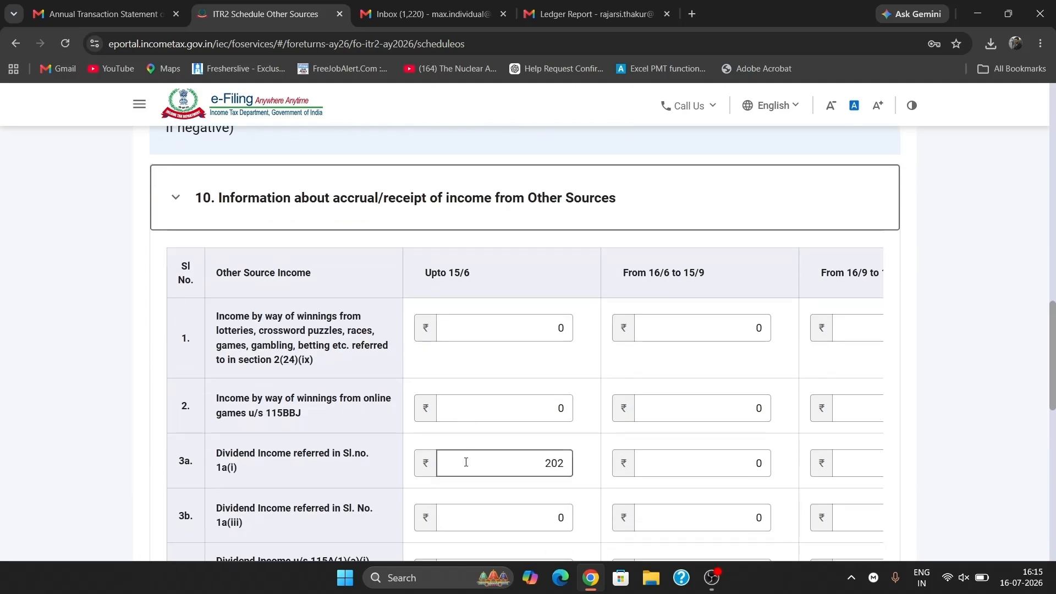
pyautogui.scroll(-1, 466, 461)
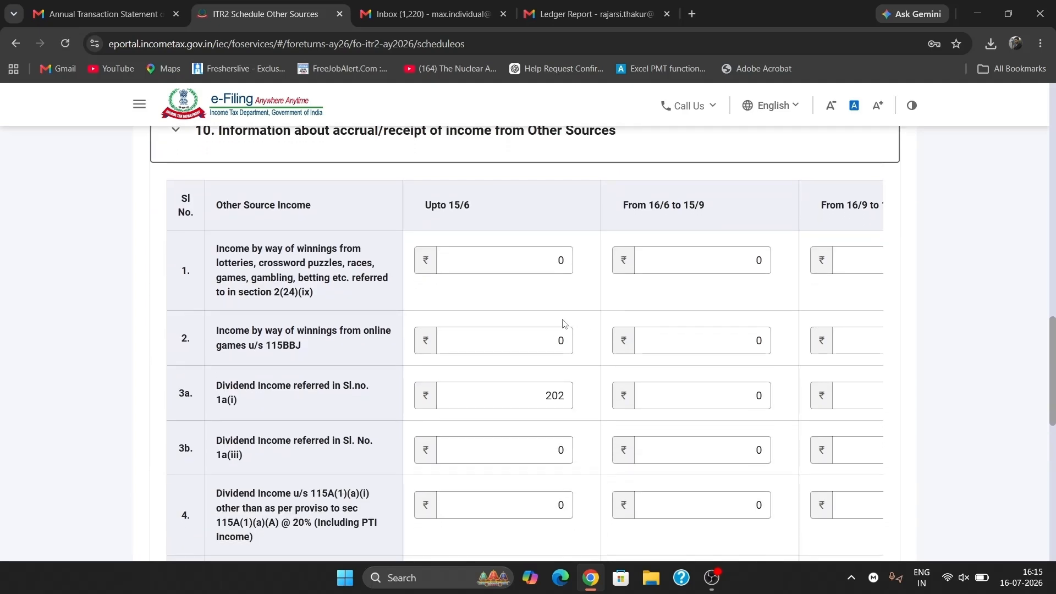
pyautogui.scroll(-7, 618, 352)
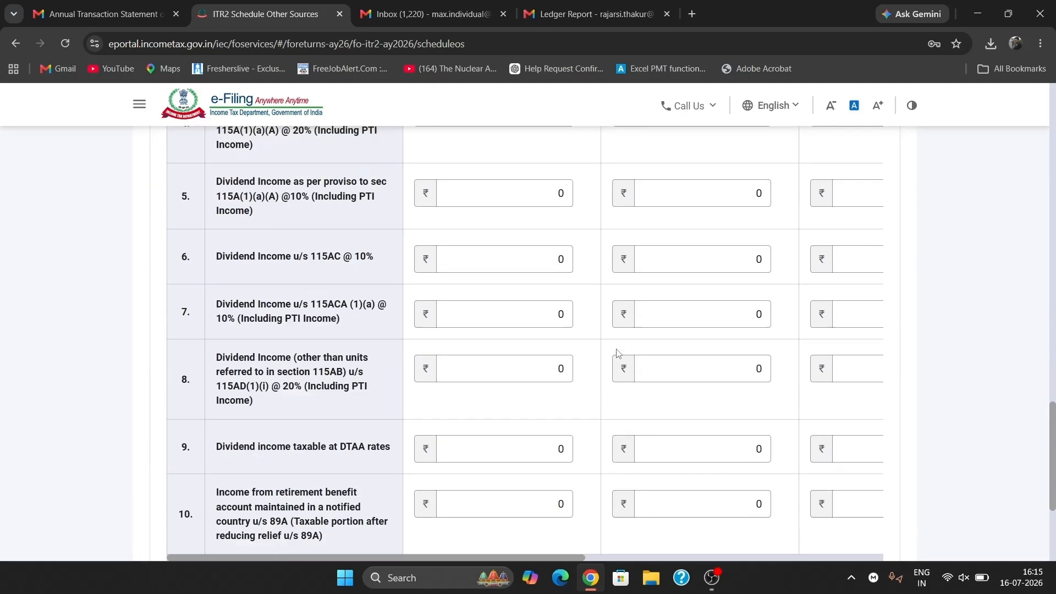
pyautogui.scroll(8, 618, 353)
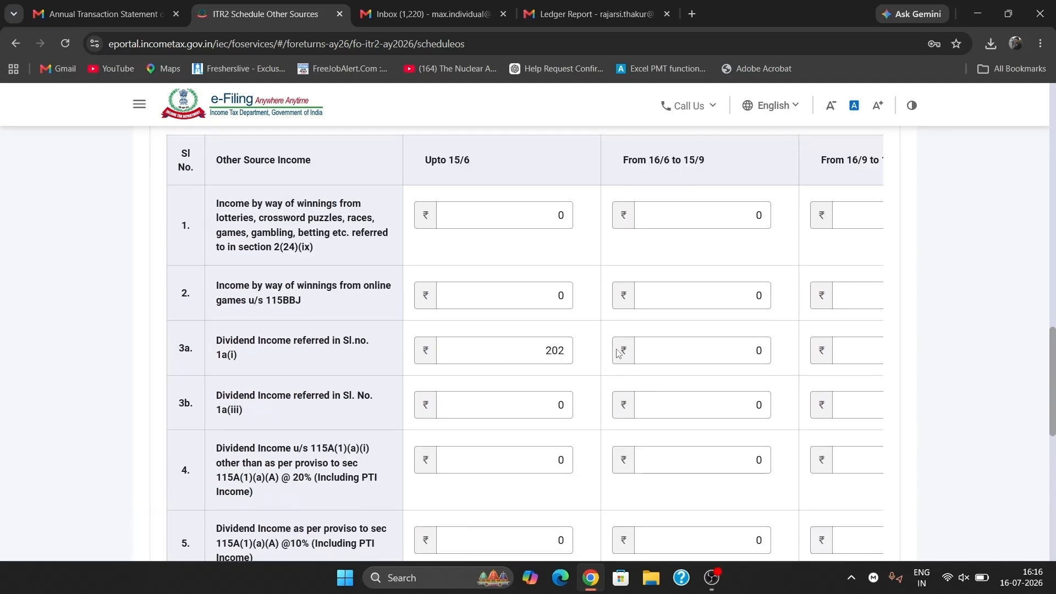
pyautogui.hscroll(9, 618, 352)
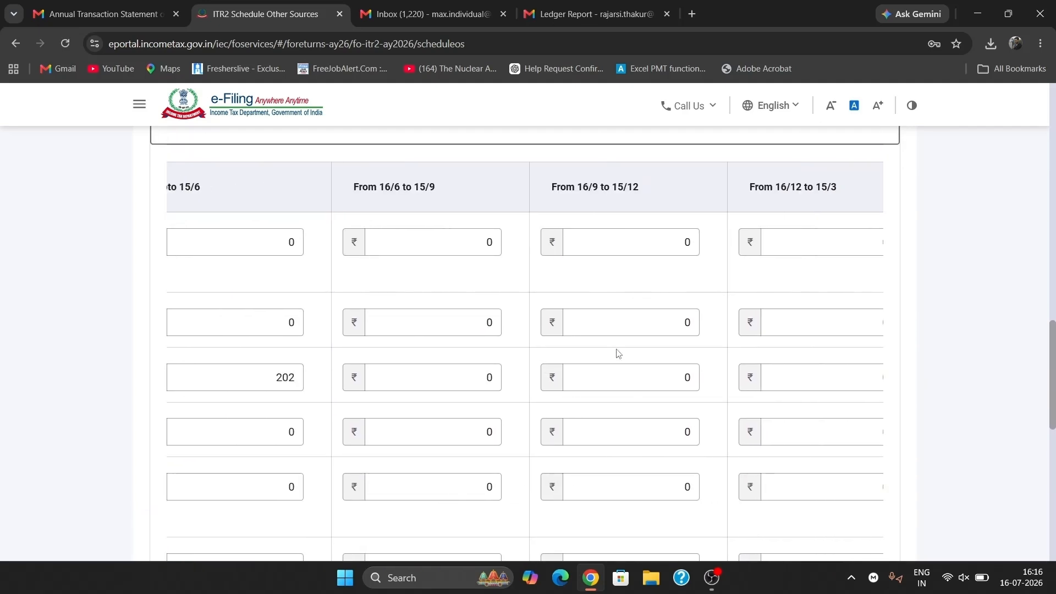
pyautogui.scroll(-7, 618, 352)
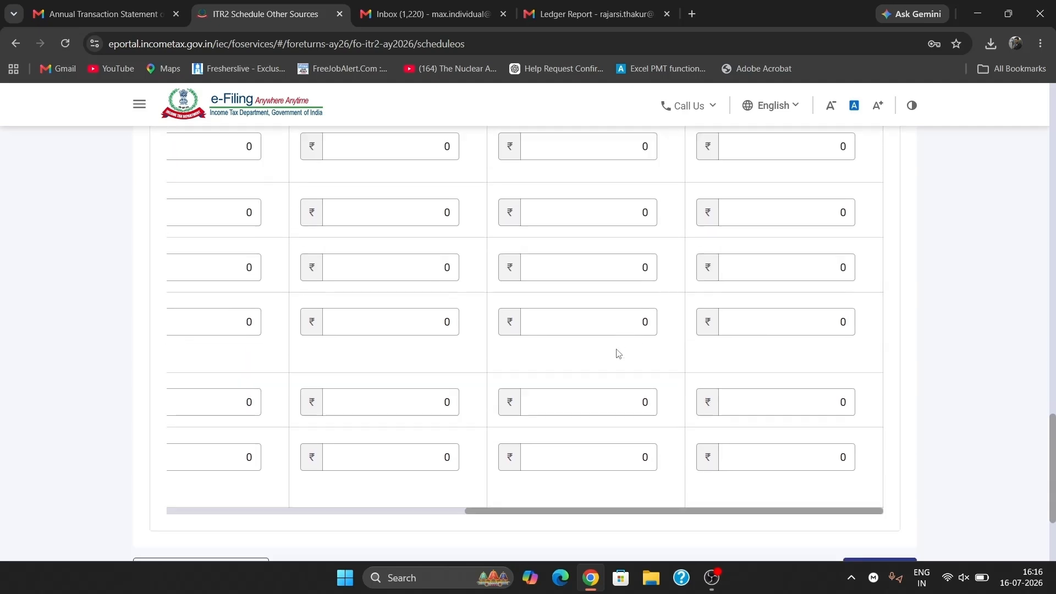
pyautogui.hscroll(-9, 618, 353)
pyautogui.click(879, 498)
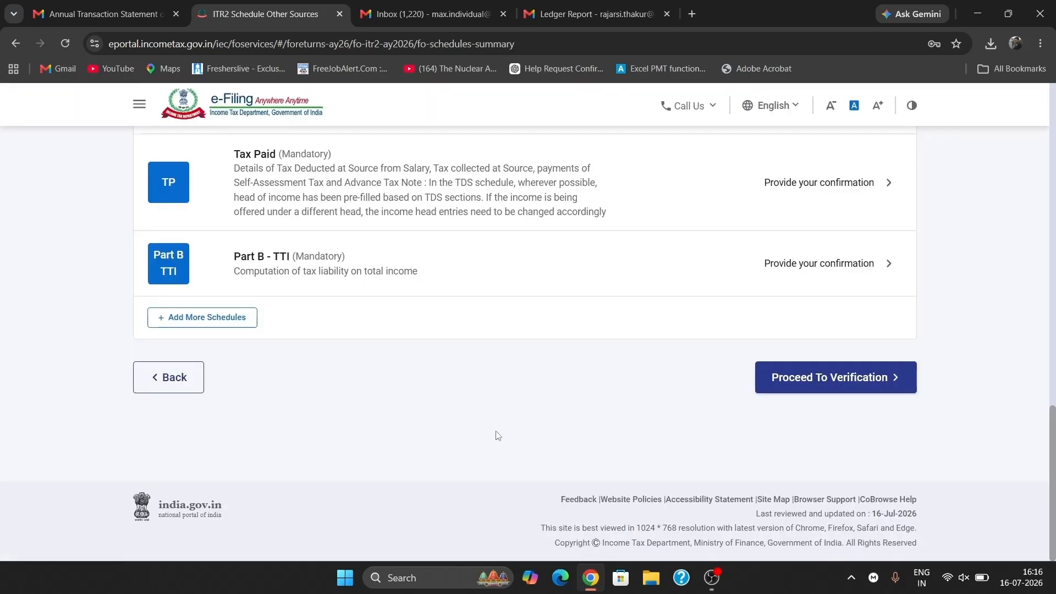
# - Review Schedule CYLA's auto-filled set-off table, leaving editing at 'No', and confirm it
pyautogui.scroll(3, 497, 435)
pyautogui.scroll(12, 497, 435)
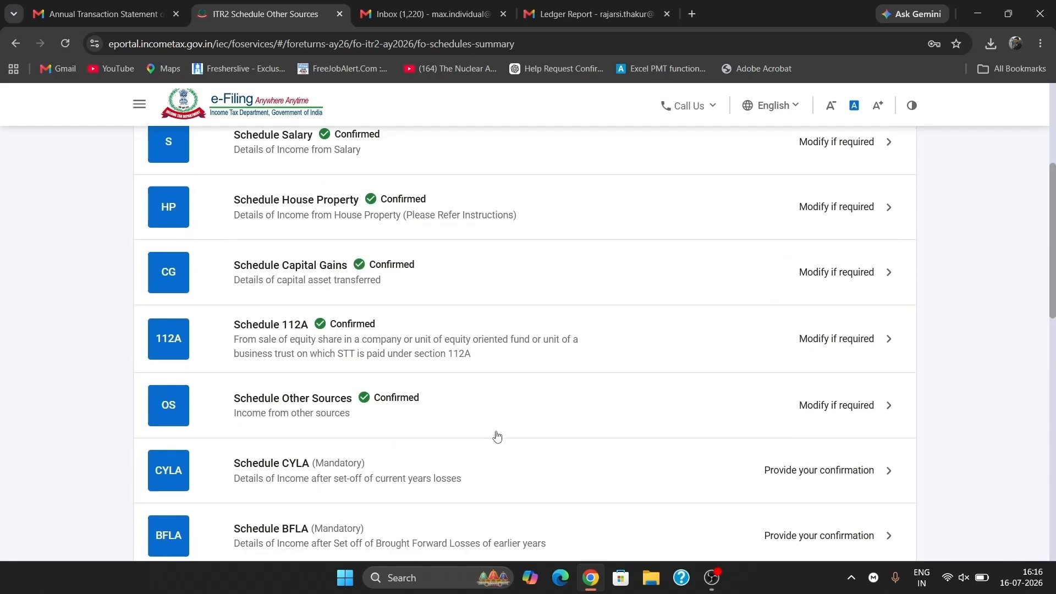
pyautogui.scroll(-4, 497, 436)
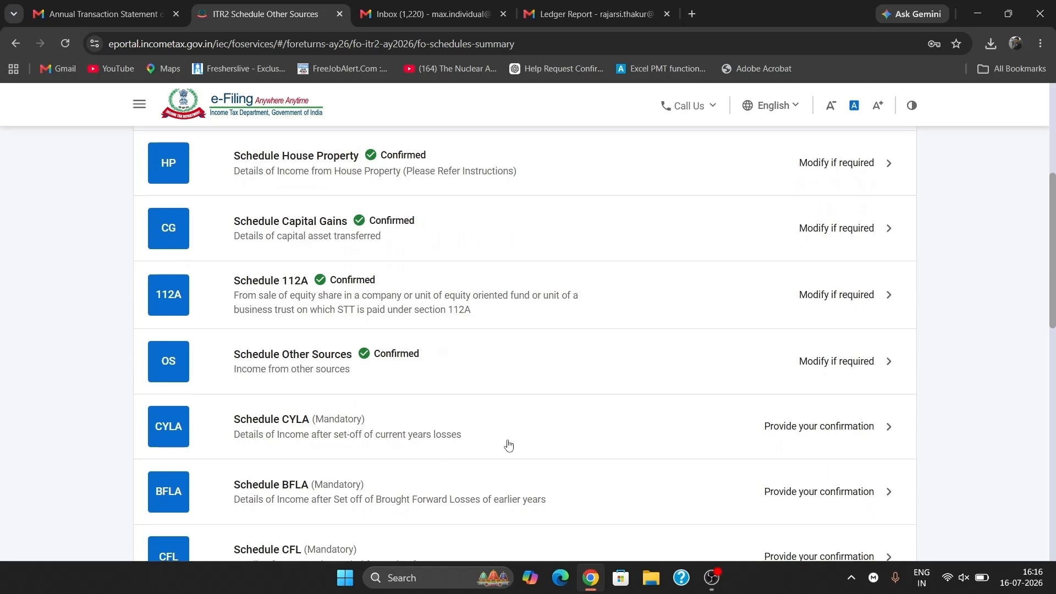
pyautogui.click(508, 445)
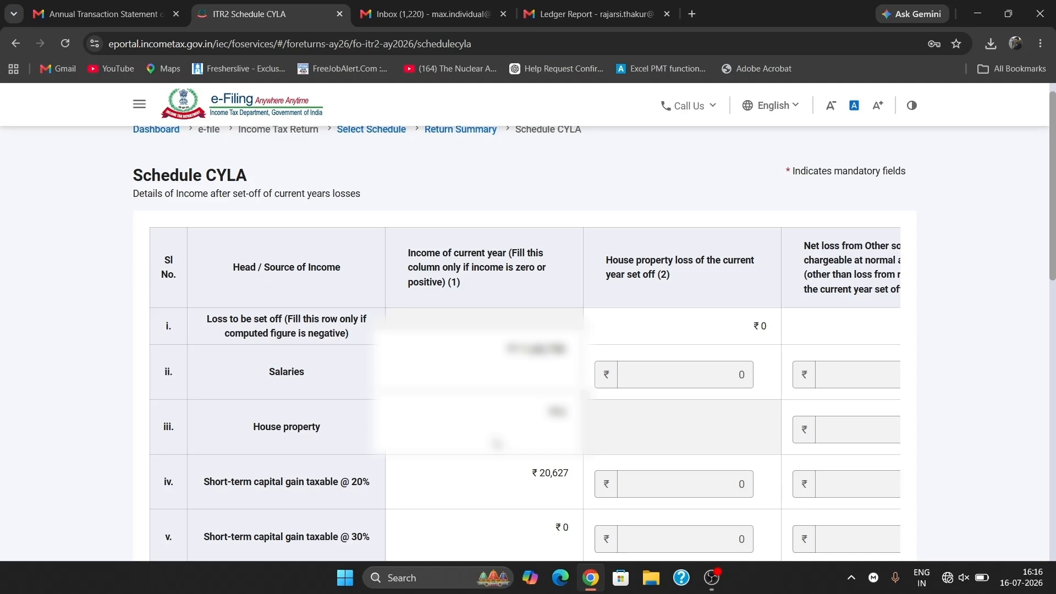
pyautogui.scroll(-6, 497, 443)
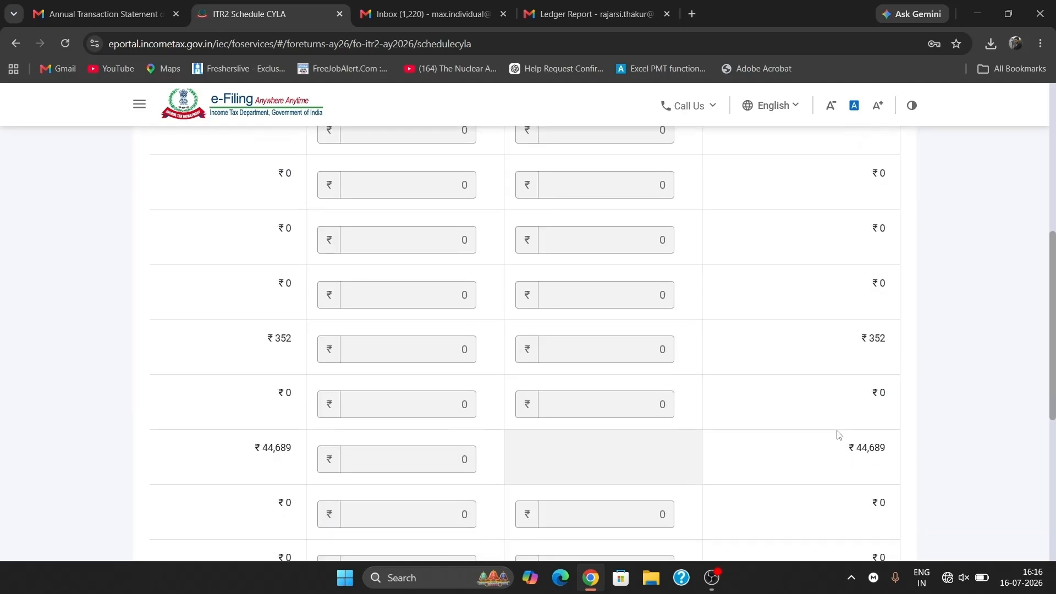
pyautogui.scroll(-2, 838, 435)
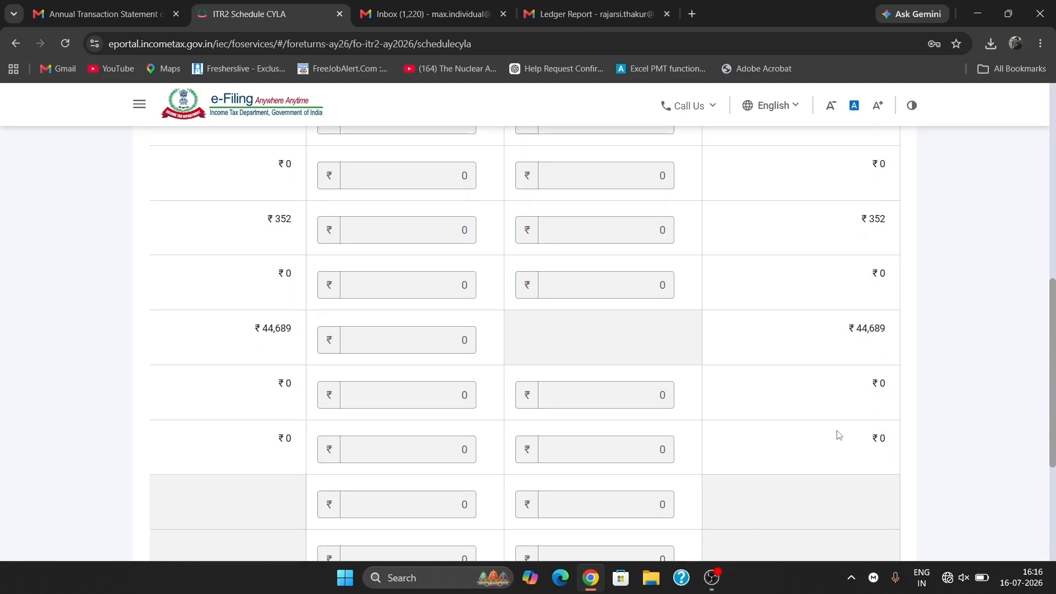
pyautogui.scroll(-3, 838, 435)
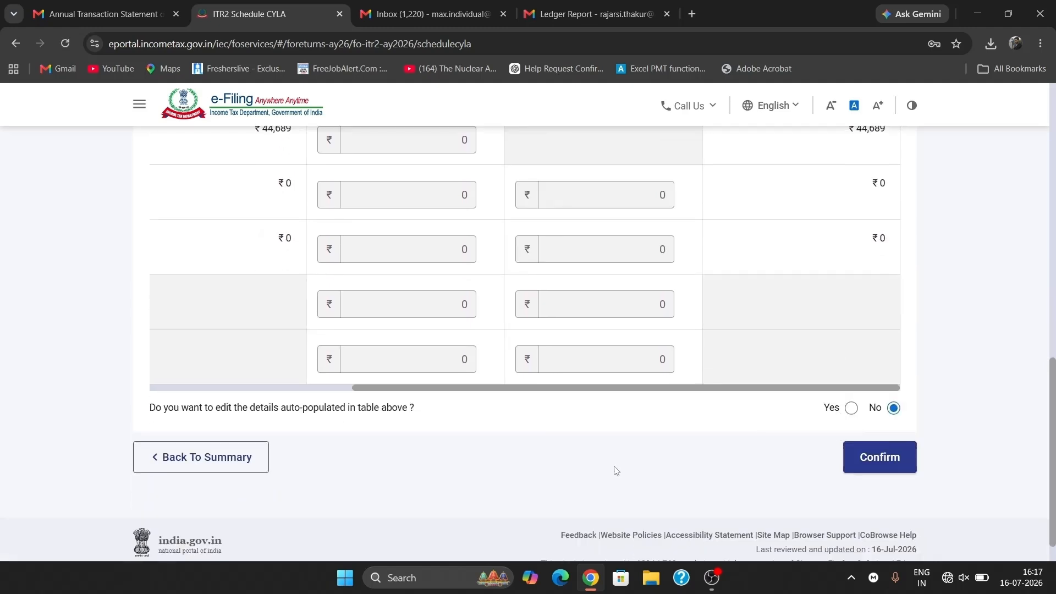
pyautogui.click(867, 467)
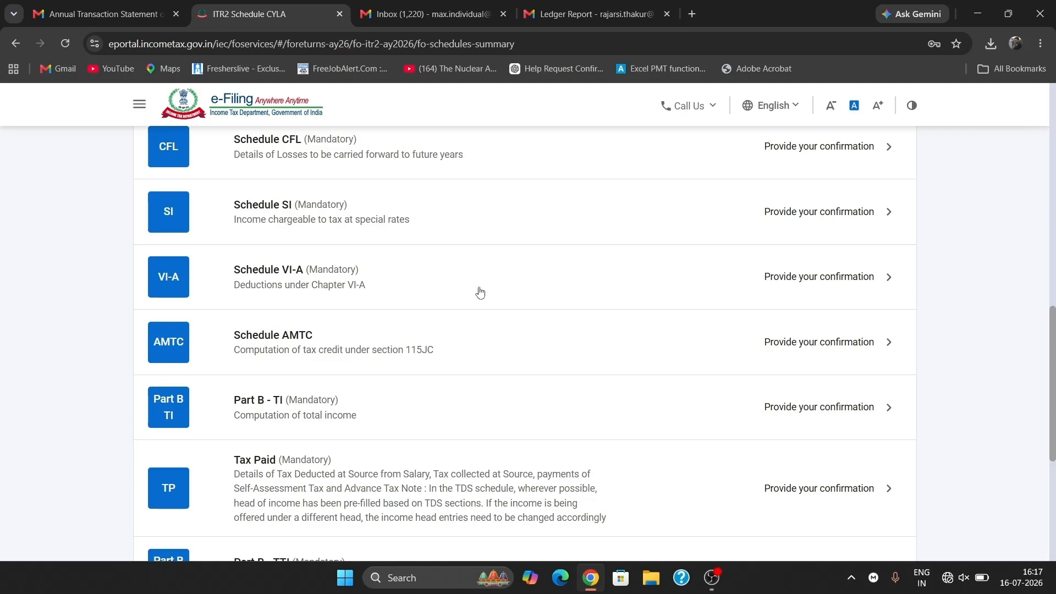
# - Confirm Schedule BFLA, leaving ₹12,34,426 income after set-off, then open Schedule CFL
pyautogui.scroll(5, 480, 292)
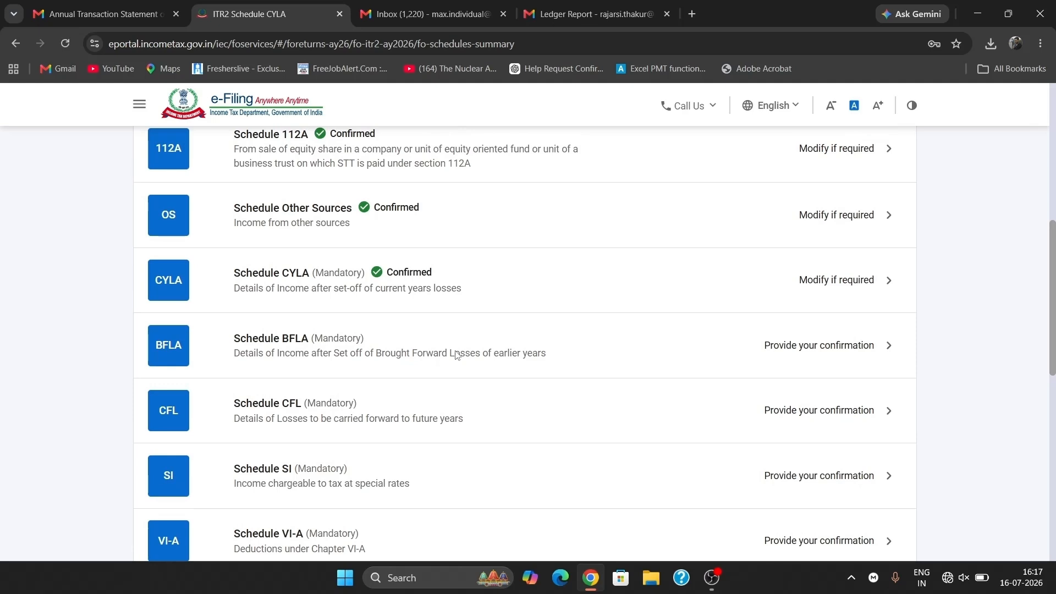
pyautogui.click(455, 355)
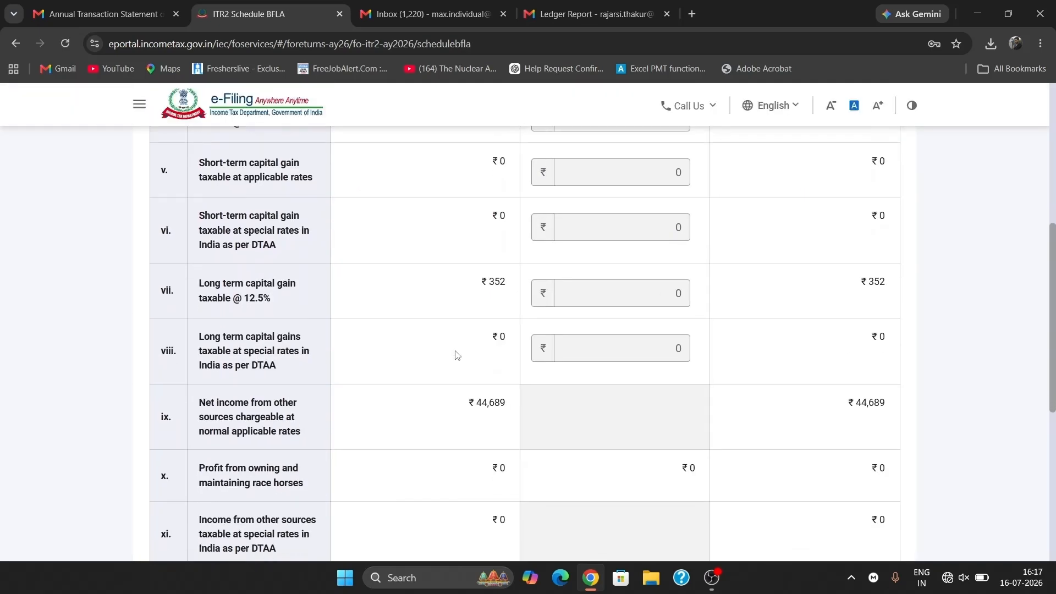
pyautogui.scroll(-6, 456, 355)
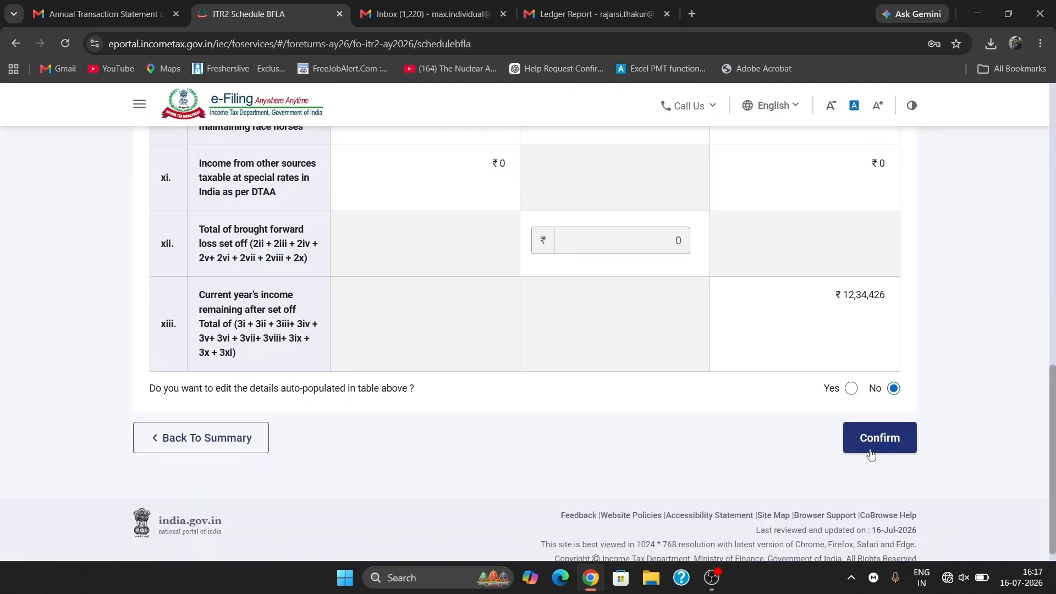
pyautogui.click(871, 448)
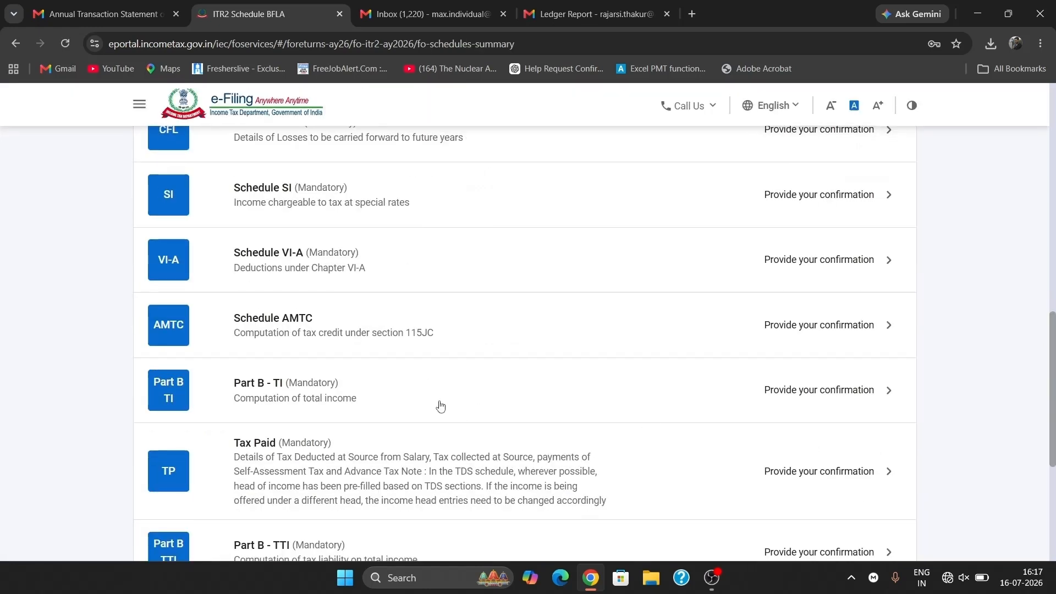
pyautogui.scroll(4, 337, 330)
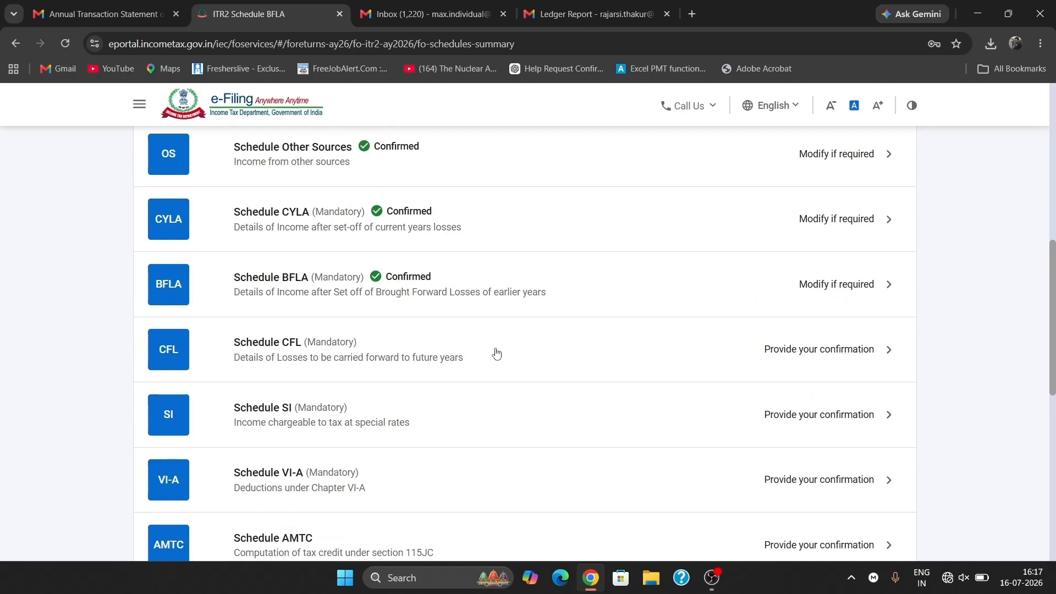
pyautogui.click(496, 353)
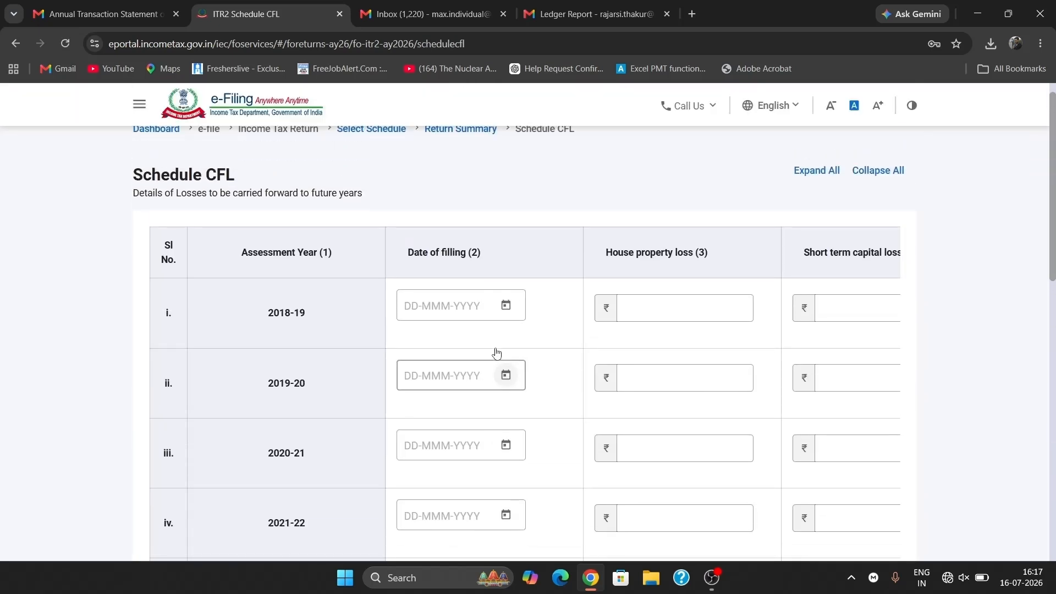
# - Confirm Schedule CFL with no losses carried forward and return to the summary
pyautogui.scroll(-2, 496, 353)
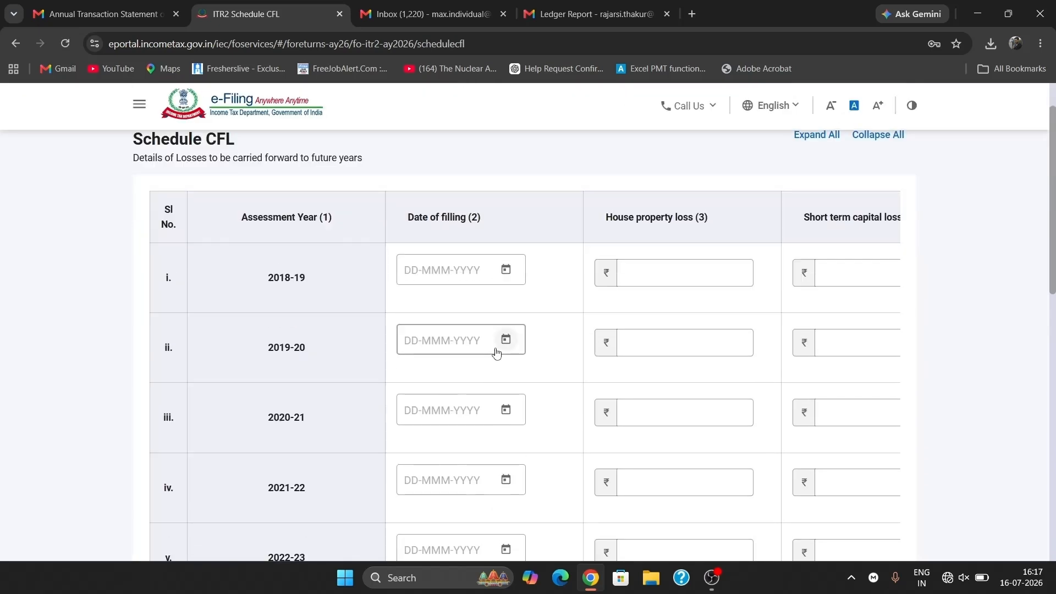
pyautogui.hscroll(10, 496, 353)
pyautogui.scroll(-8, 496, 353)
pyautogui.scroll(-3, 496, 352)
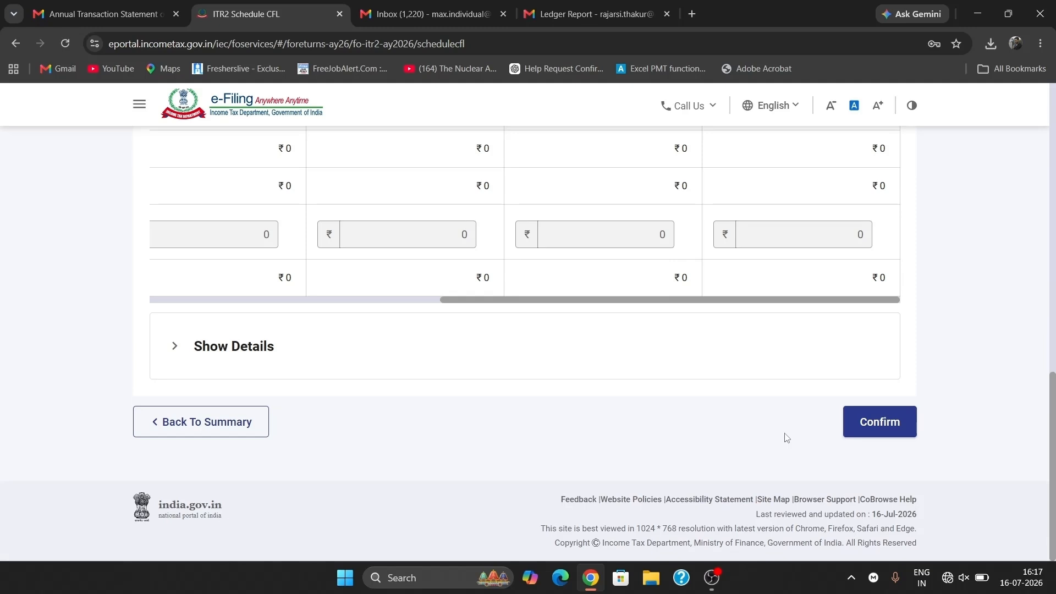
pyautogui.click(892, 427)
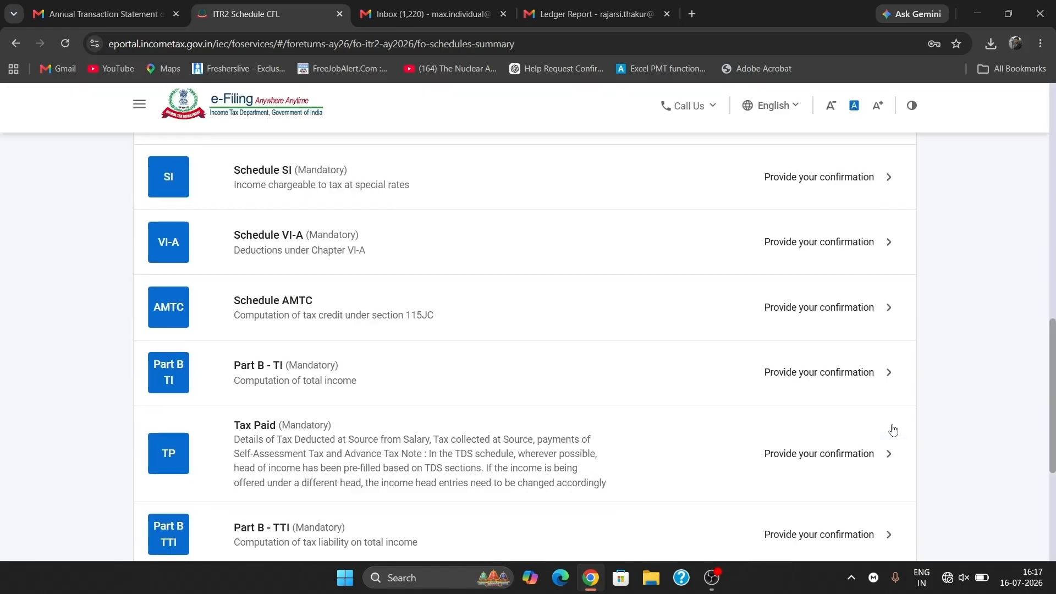
pyautogui.scroll(-4, 500, 389)
pyautogui.scroll(10, 500, 389)
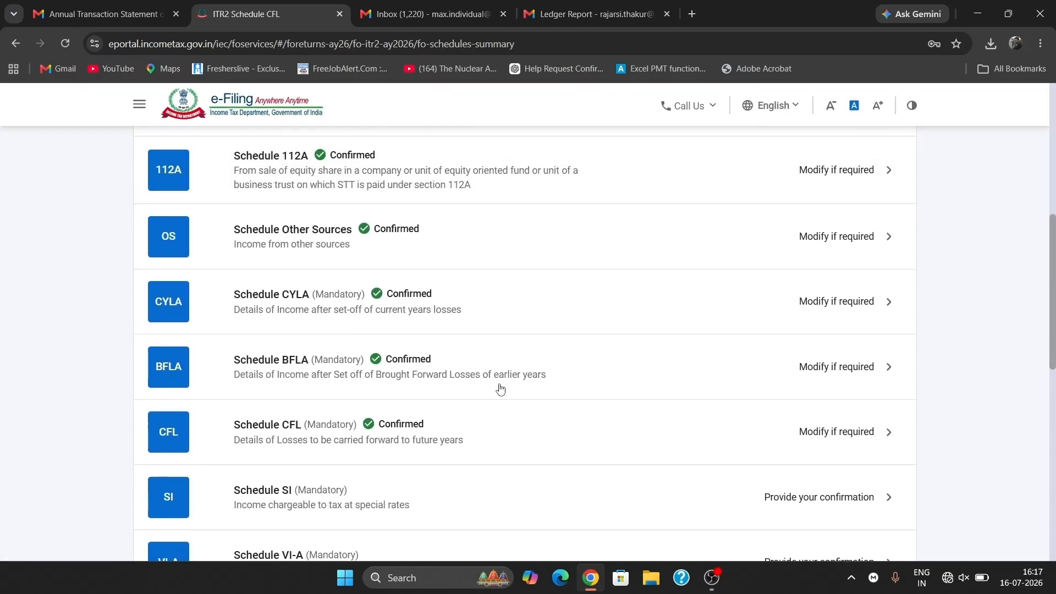
pyautogui.scroll(-4, 500, 389)
# - Review Schedule SI's ₹20,979 special-rate income, taxed at ₹4,169, and confirm it
pyautogui.click(389, 299)
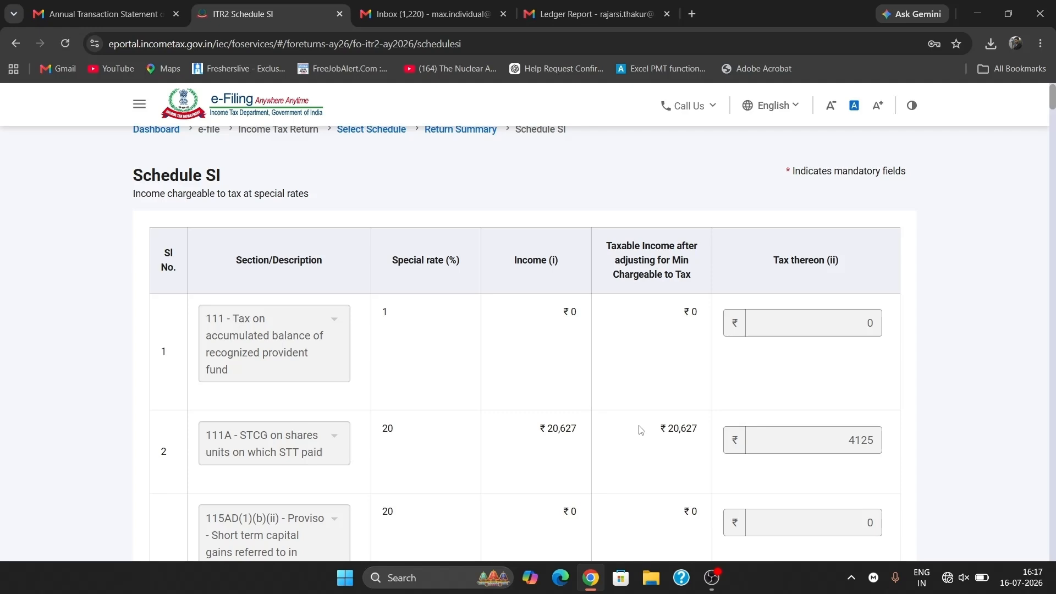
pyautogui.scroll(-6, 640, 430)
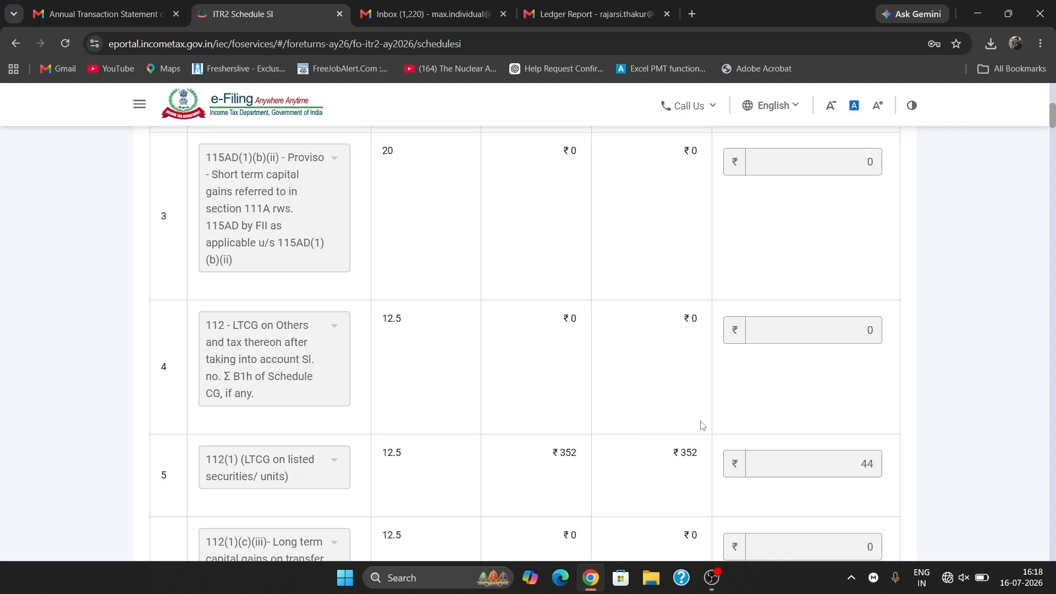
pyautogui.scroll(-15, 703, 425)
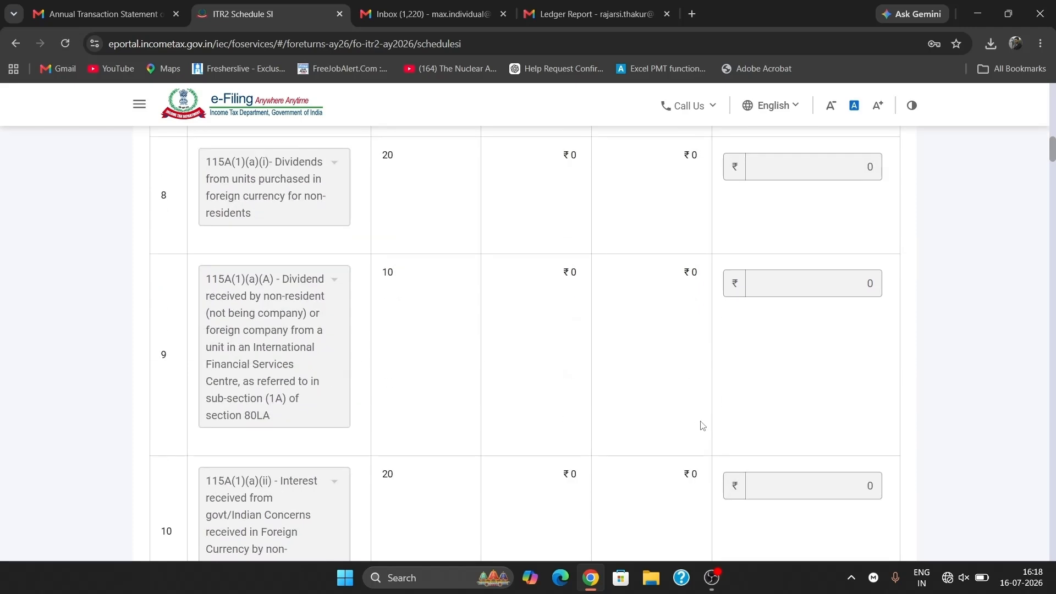
pyautogui.scroll(-18, 702, 426)
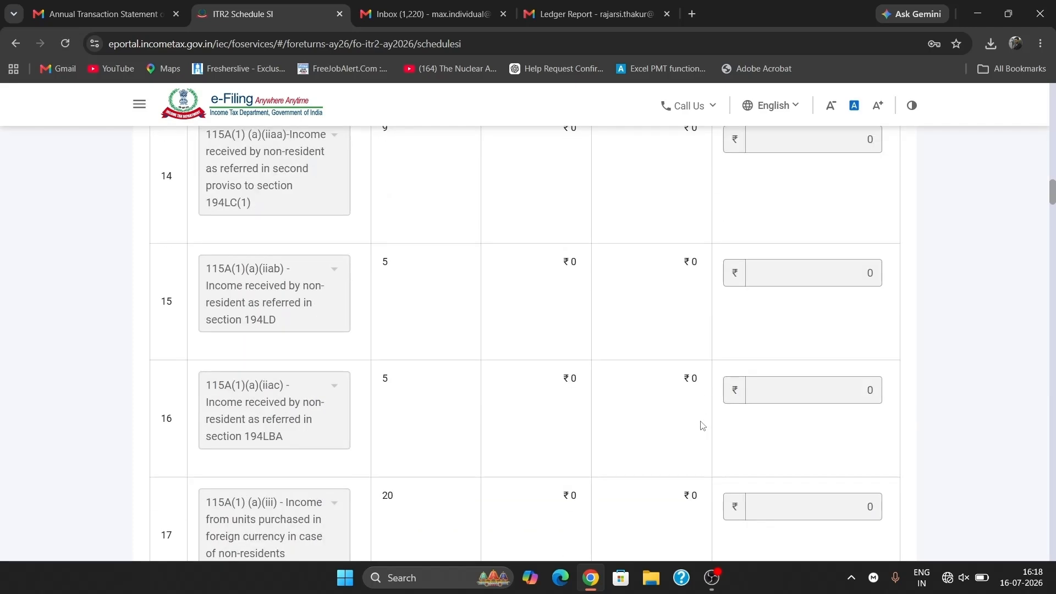
pyautogui.scroll(-20, 702, 425)
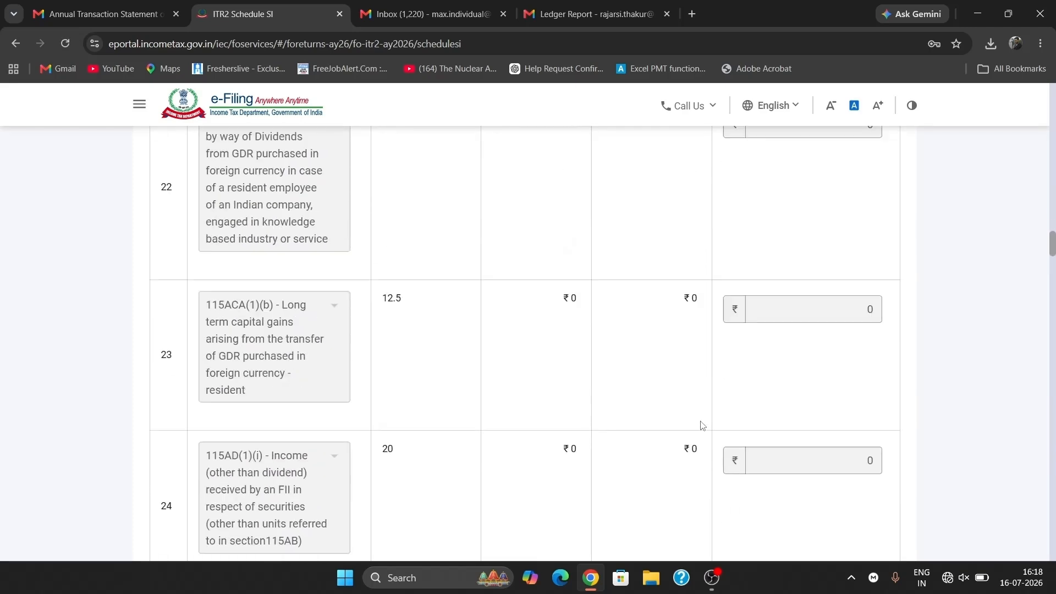
pyautogui.scroll(-20, 702, 425)
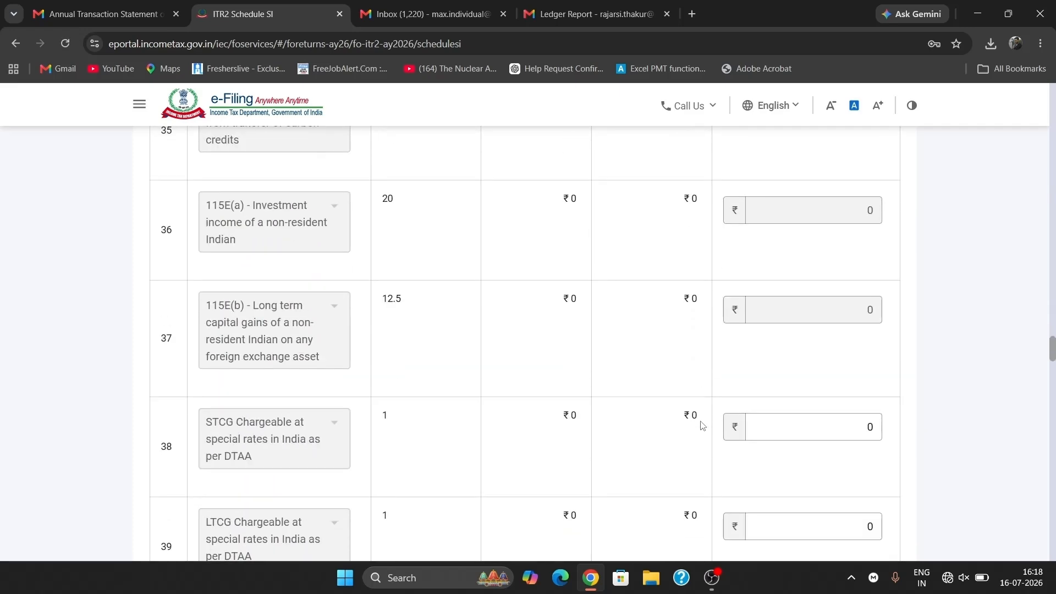
pyautogui.scroll(-20, 702, 425)
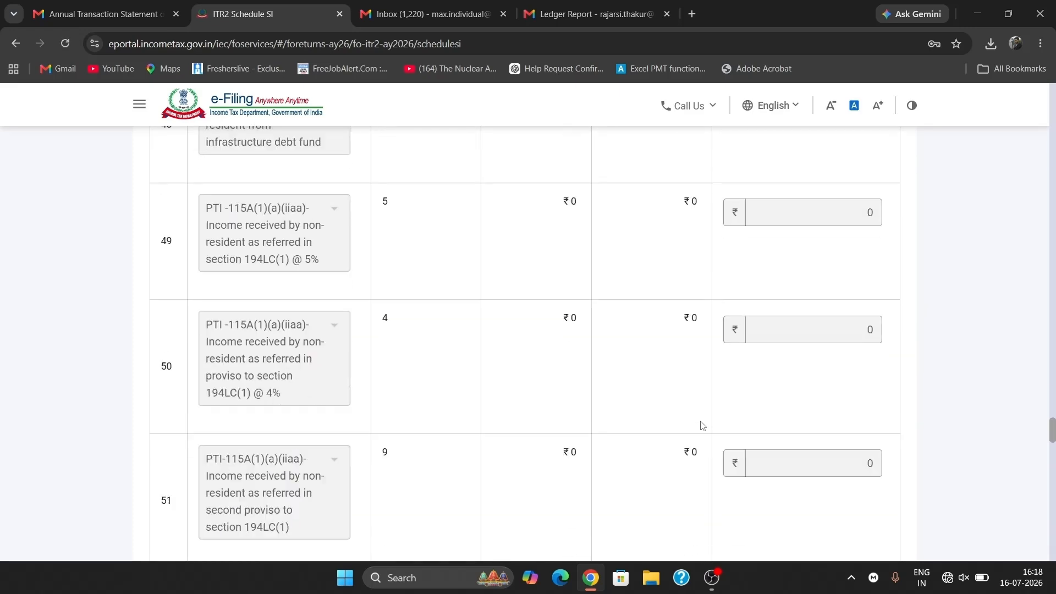
pyautogui.scroll(-20, 702, 425)
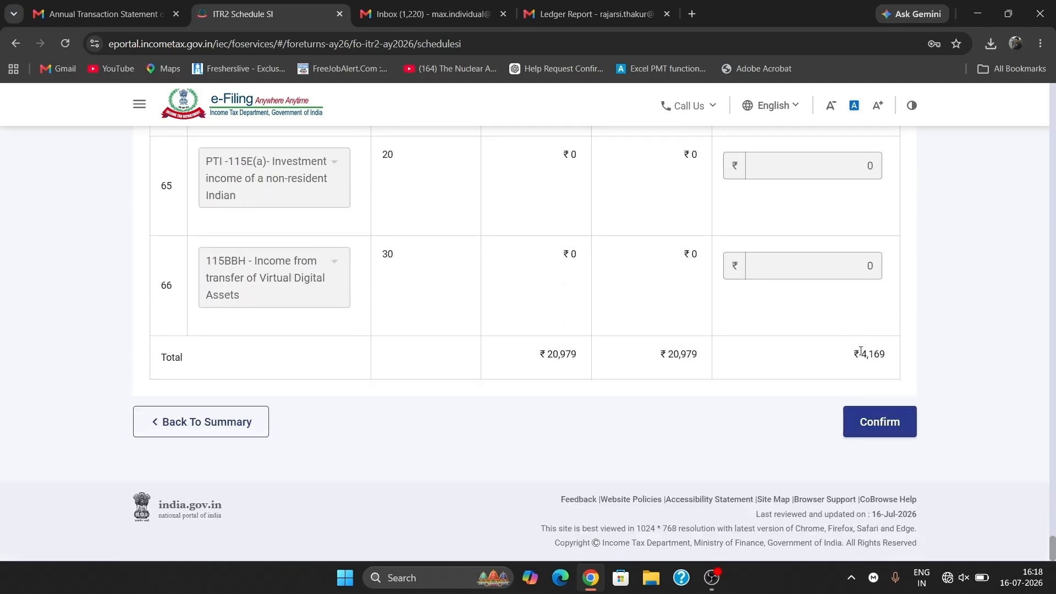
pyautogui.click(886, 425)
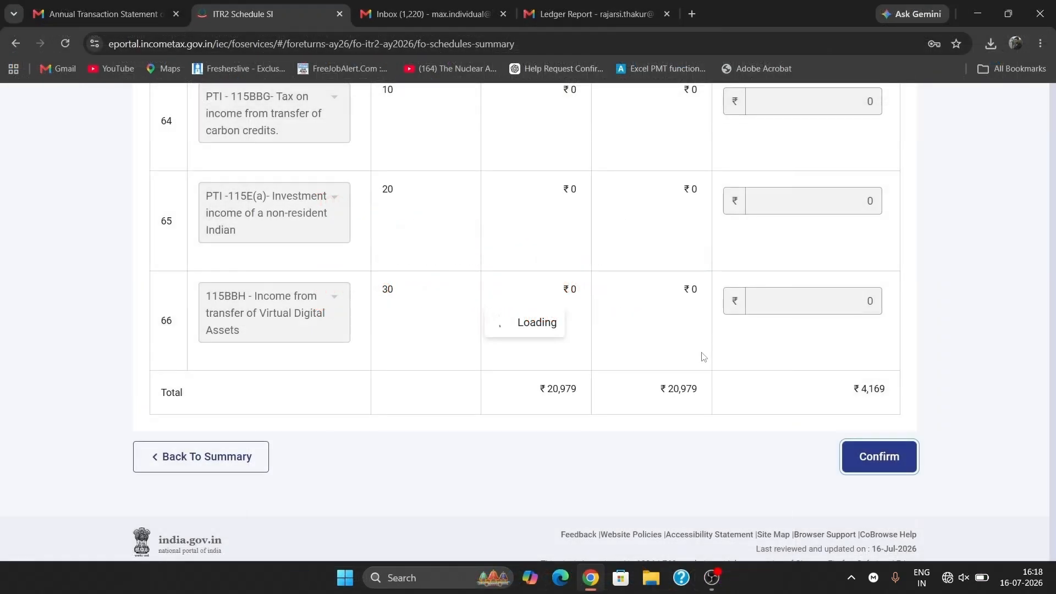
pyautogui.scroll(8, 704, 356)
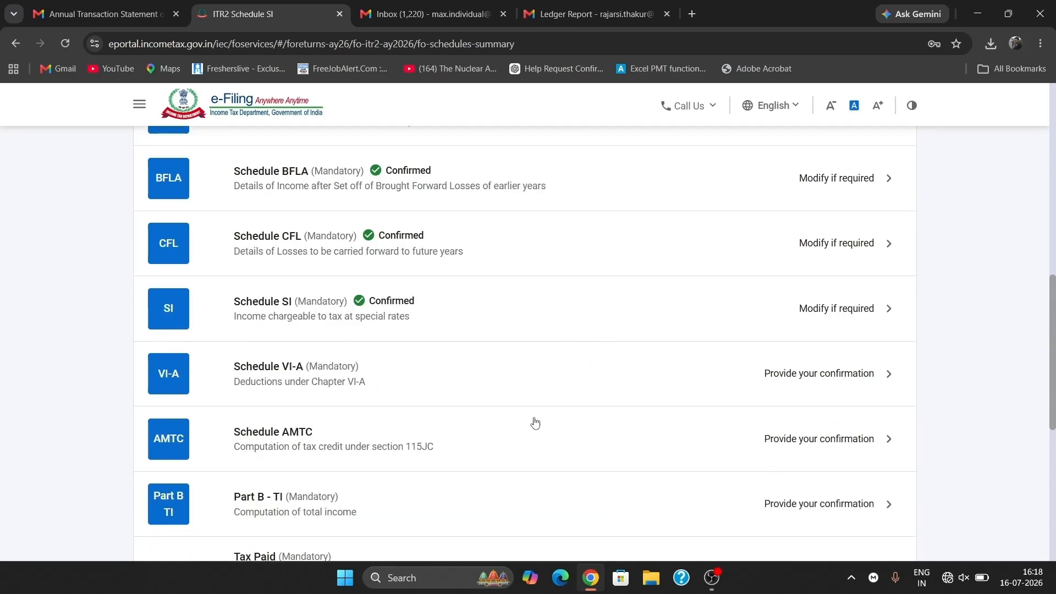
# - Open Schedule VI-A and review the expanded Part B deduction items
pyautogui.click(424, 374)
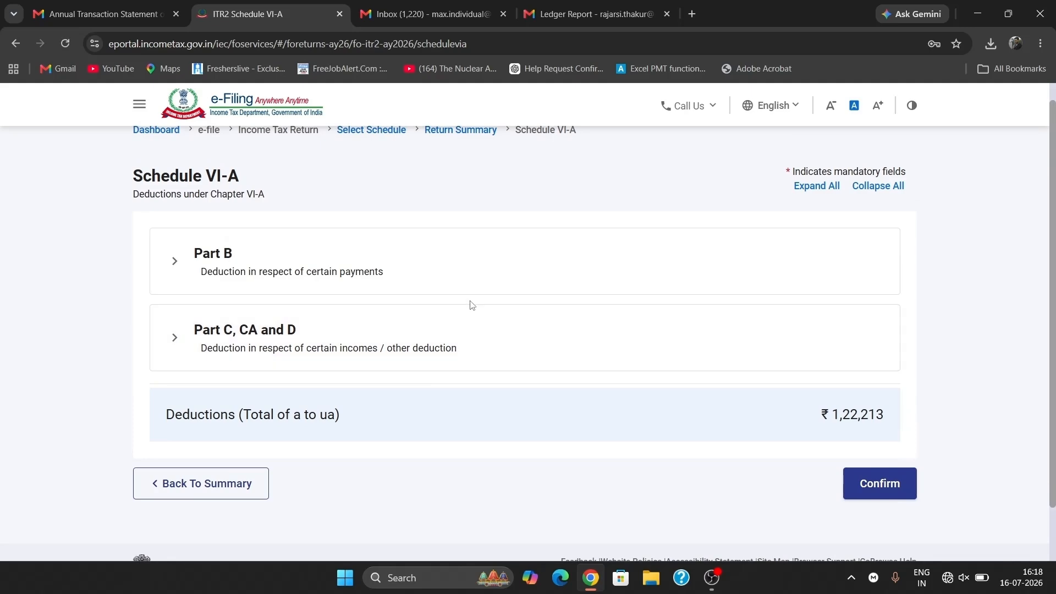
pyautogui.click(448, 286)
pyautogui.scroll(-1, 646, 358)
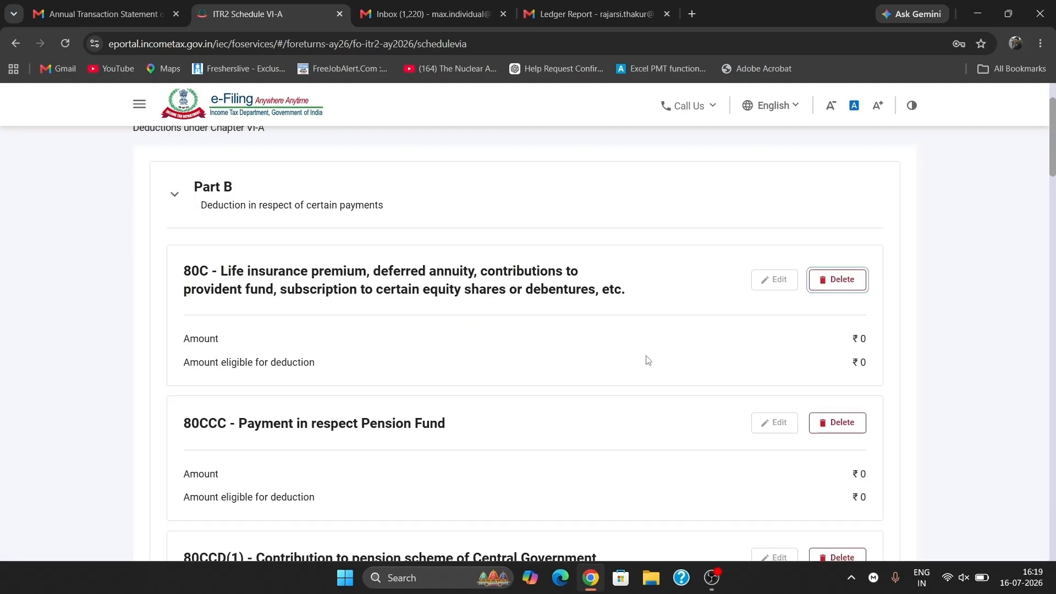
pyautogui.scroll(-15, 647, 359)
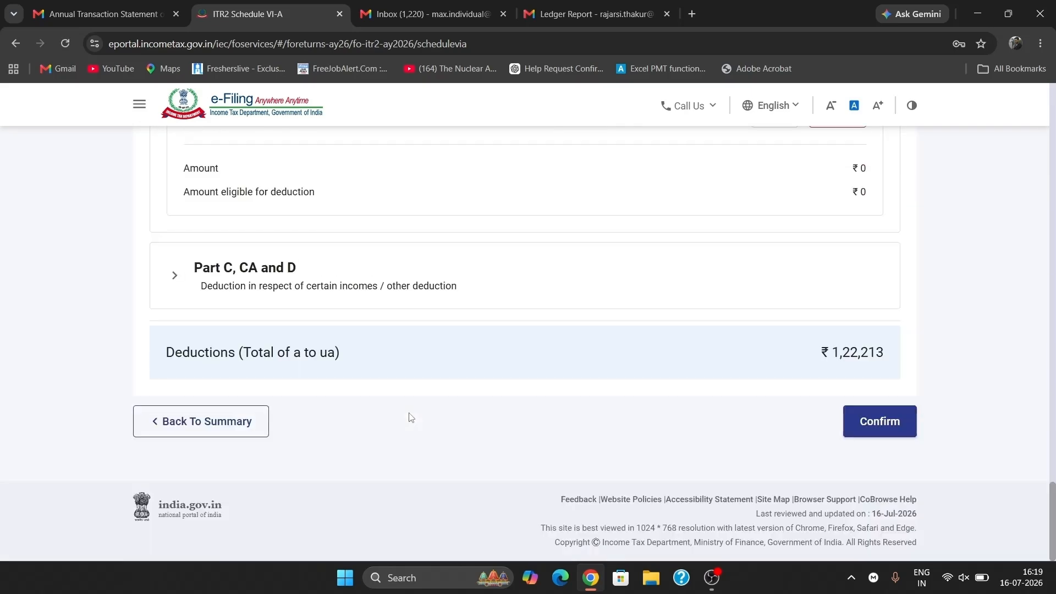
pyautogui.scroll(6, 660, 318)
pyautogui.scroll(-6, 660, 317)
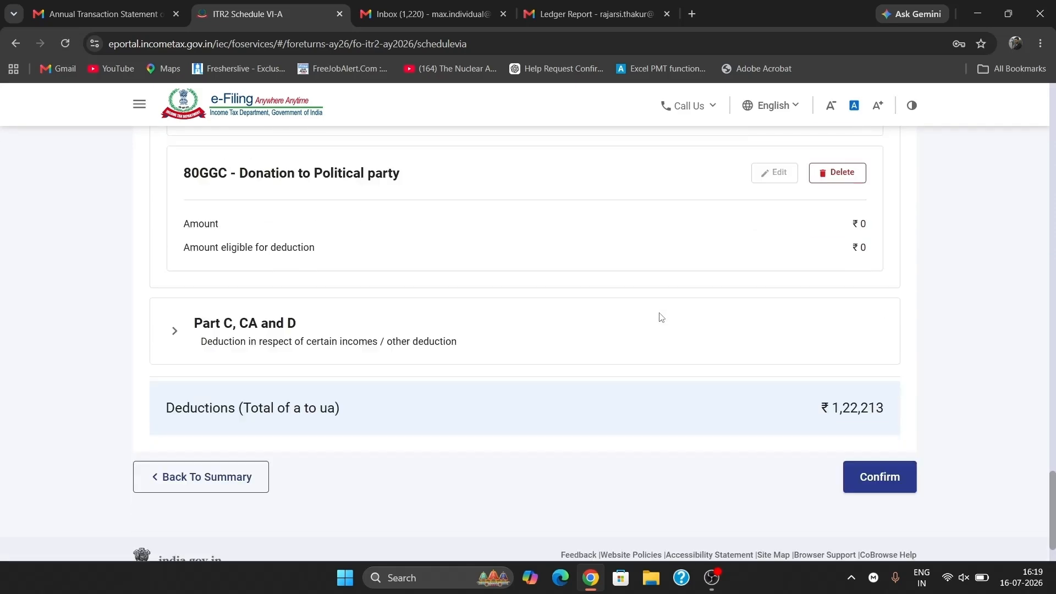
# - Review Parts C, CA and D, then confirm the ₹1,22,213 total deductions under 80CCD(2)
pyautogui.click(482, 273)
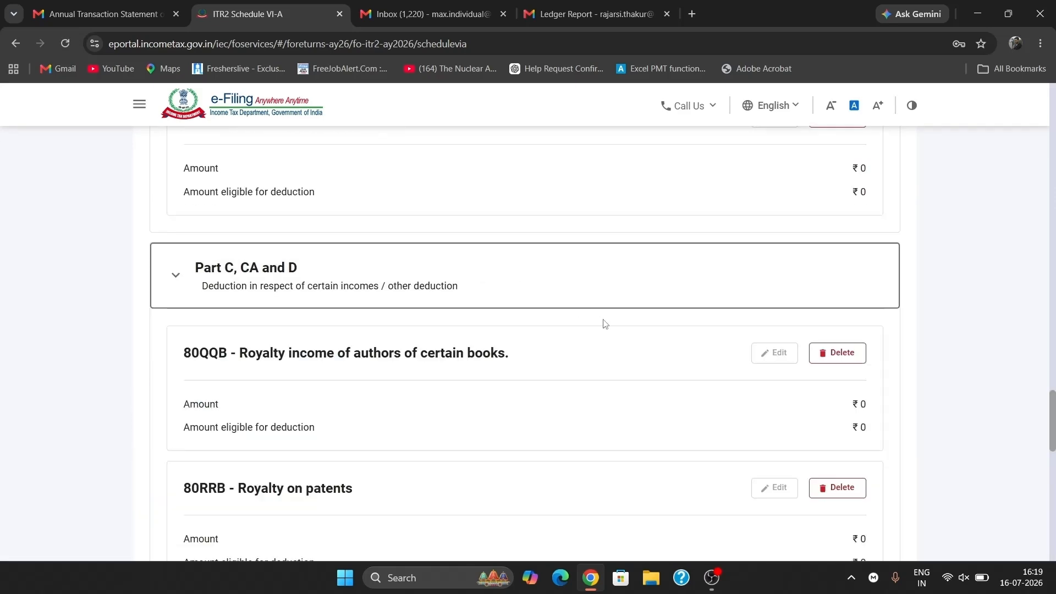
pyautogui.scroll(-9, 603, 324)
pyautogui.scroll(-5, 604, 323)
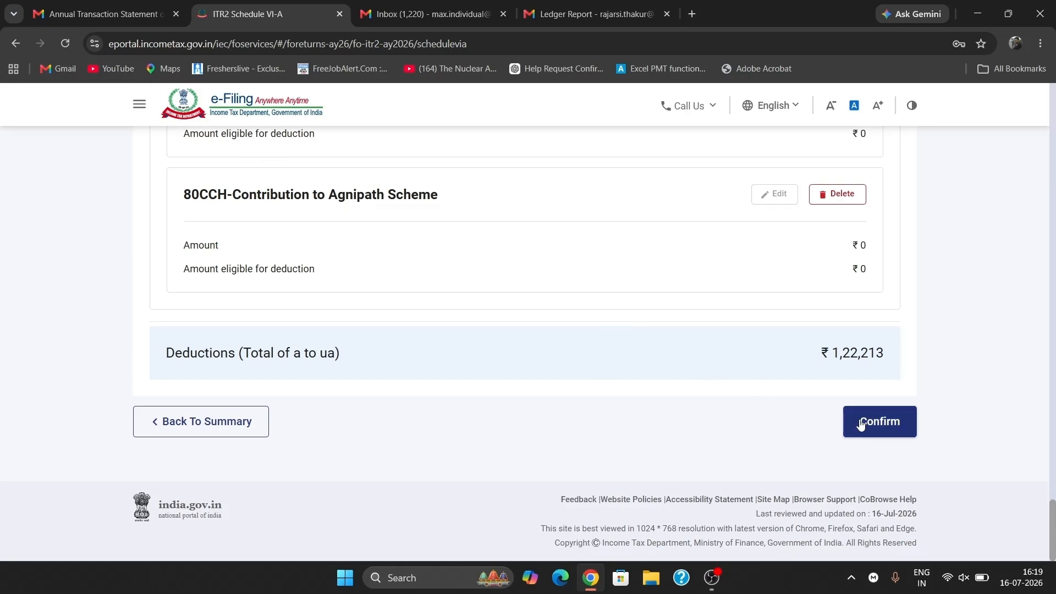
pyautogui.scroll(10, 478, 259)
pyautogui.scroll(15, 479, 260)
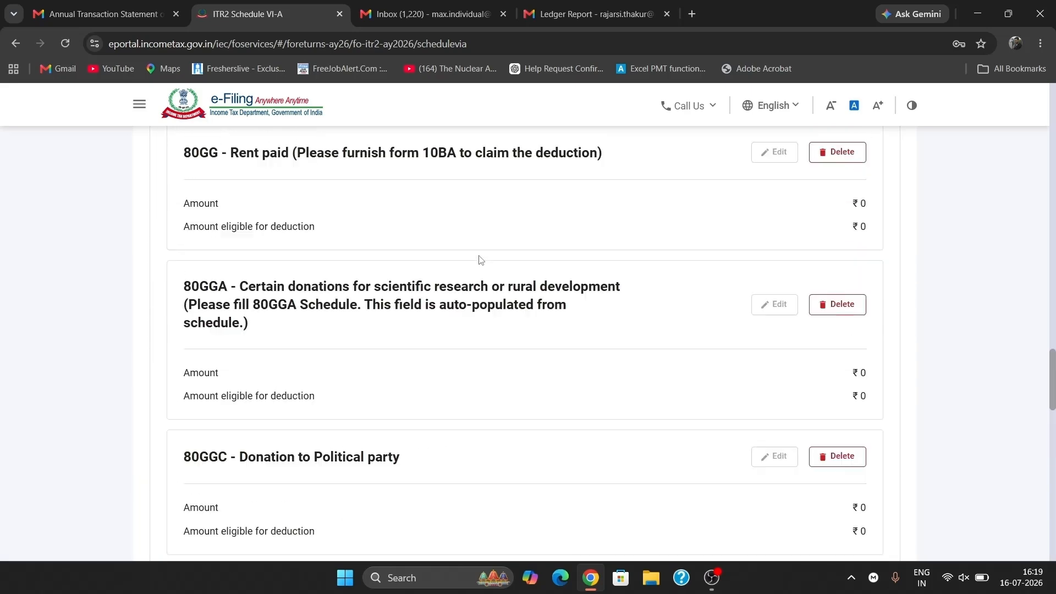
pyautogui.scroll(13, 481, 260)
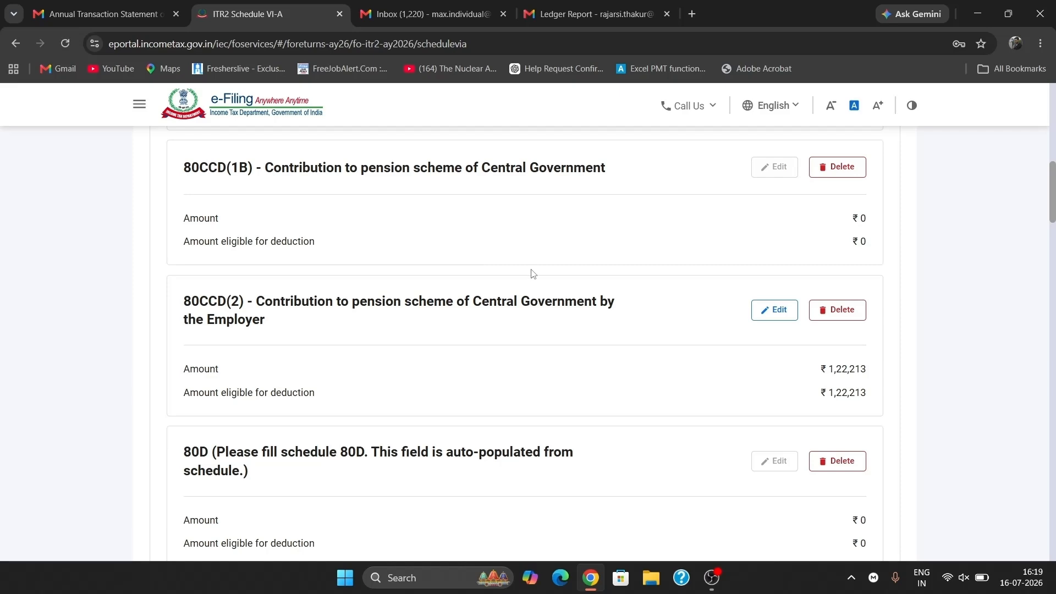
pyautogui.scroll(-2, 534, 274)
pyautogui.scroll(-20, 544, 253)
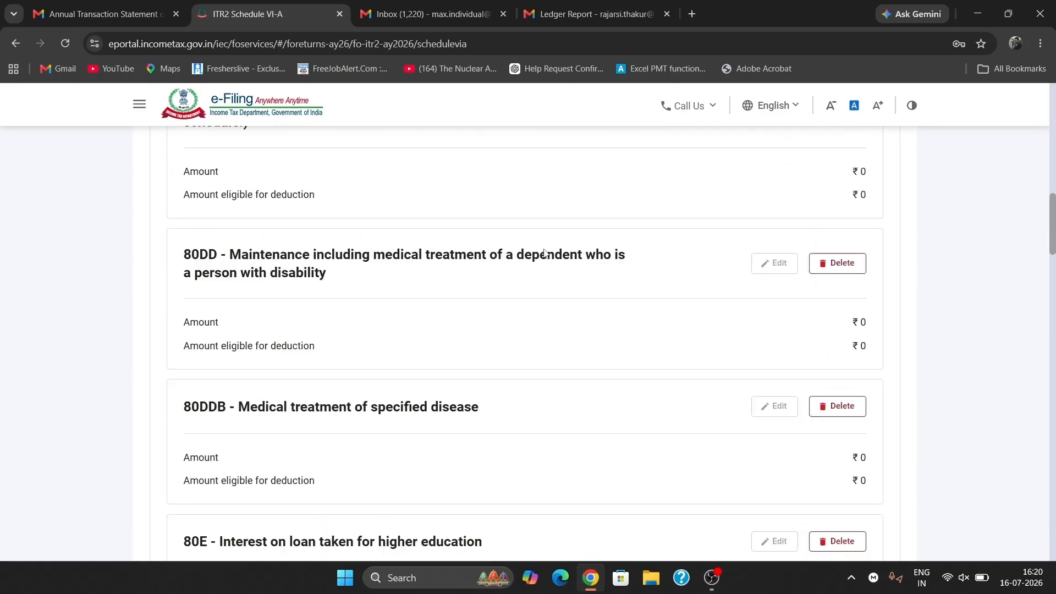
pyautogui.click(880, 422)
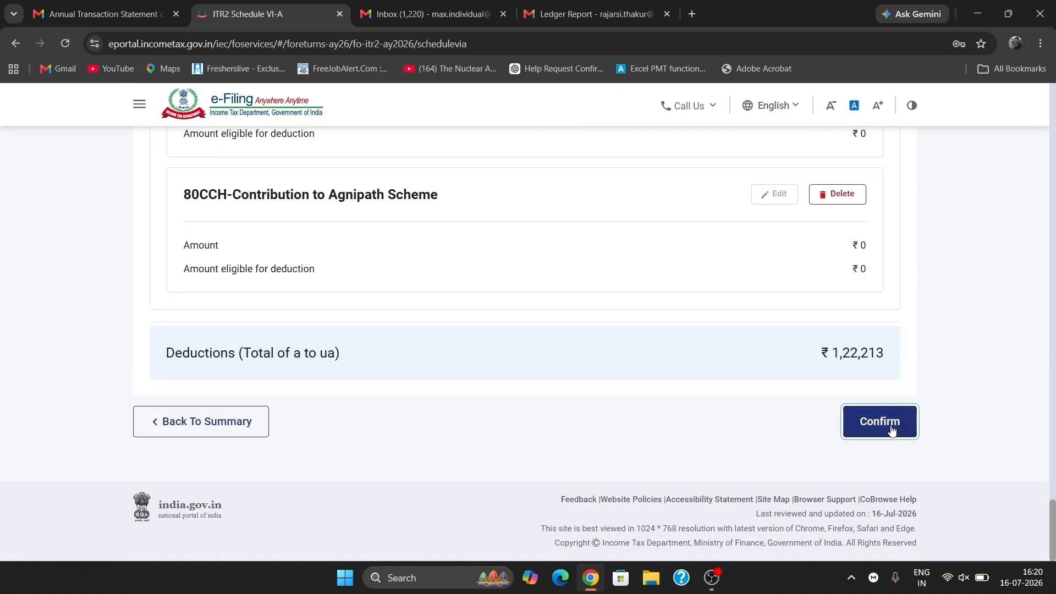
pyautogui.scroll(2, 440, 253)
pyautogui.scroll(6, 440, 253)
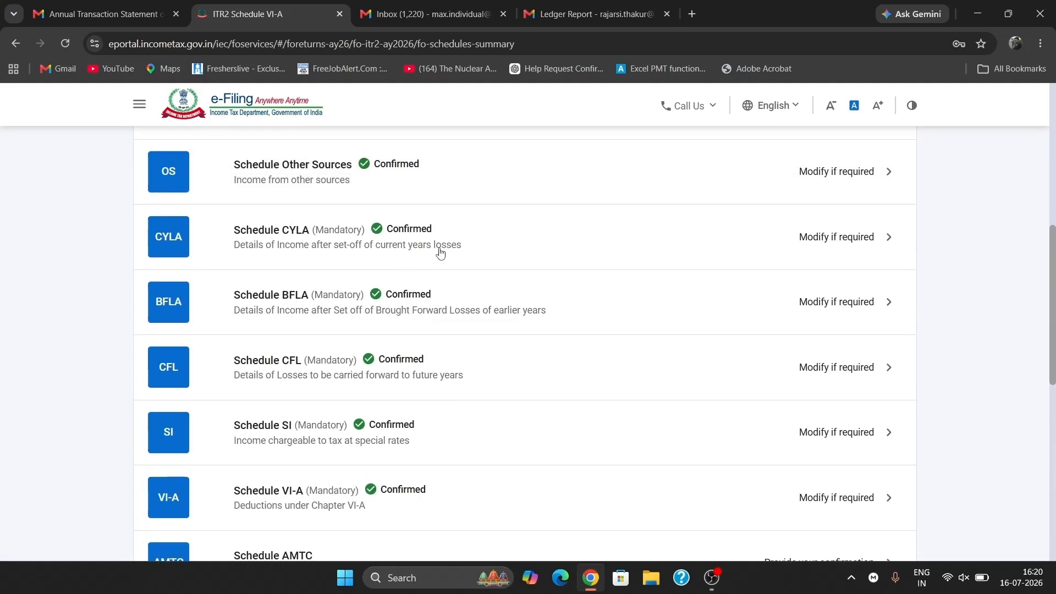
pyautogui.scroll(-2, 440, 253)
# - Review Schedule AMTC showing ₹0 AMT credit utilised and confirm it
pyautogui.click(440, 450)
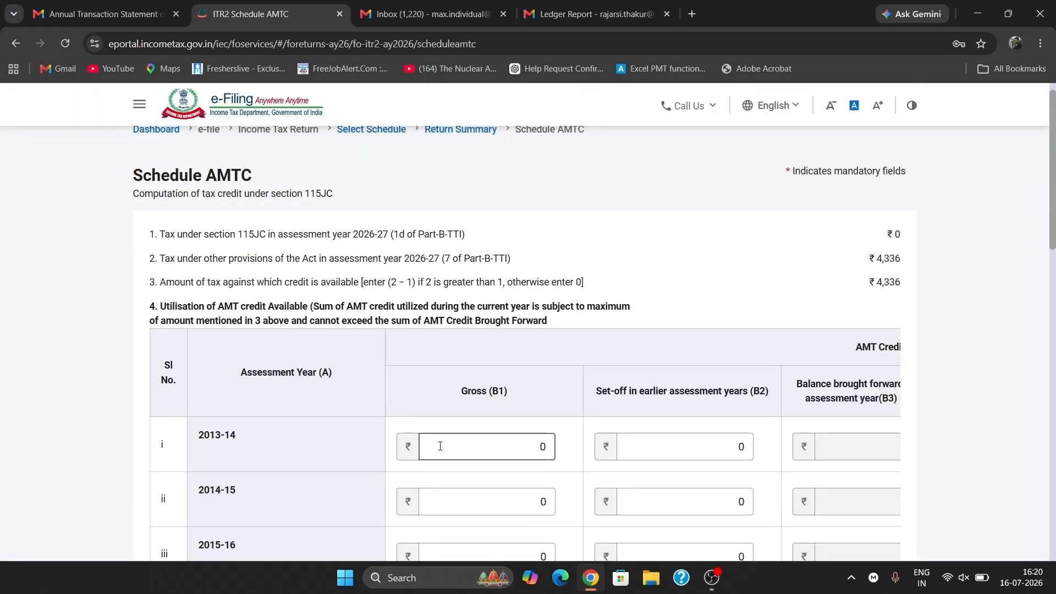
pyautogui.scroll(-1, 440, 446)
pyautogui.hscroll(5, 440, 446)
pyautogui.scroll(-15, 439, 448)
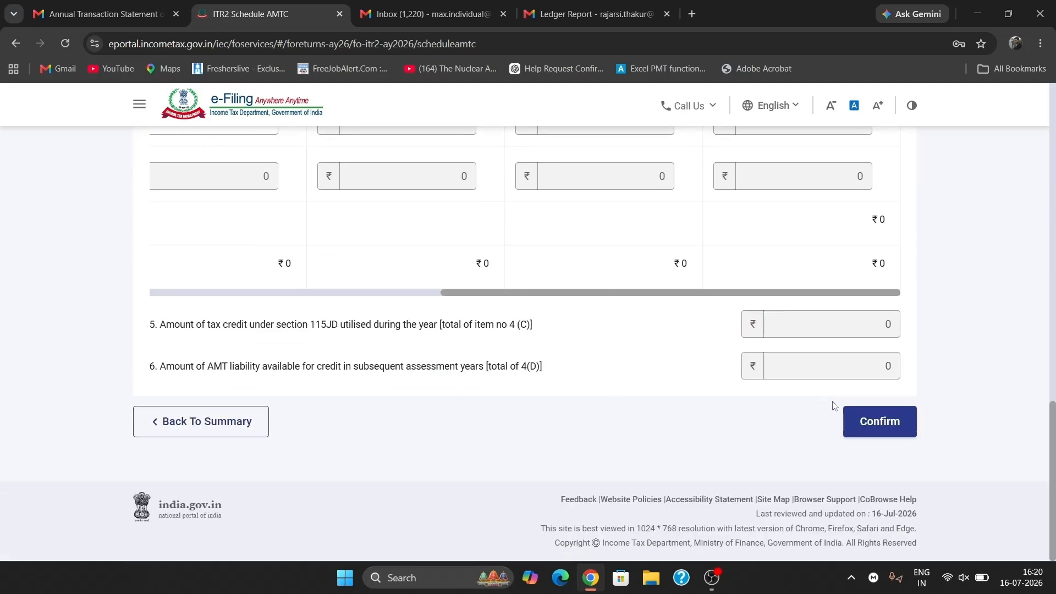
pyautogui.click(873, 432)
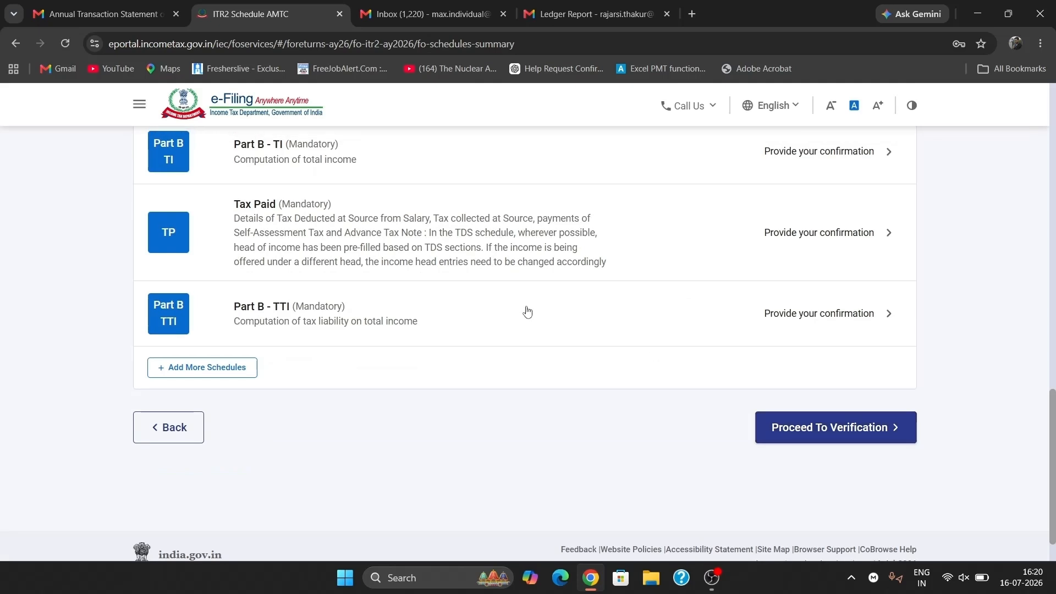
pyautogui.scroll(2, 527, 312)
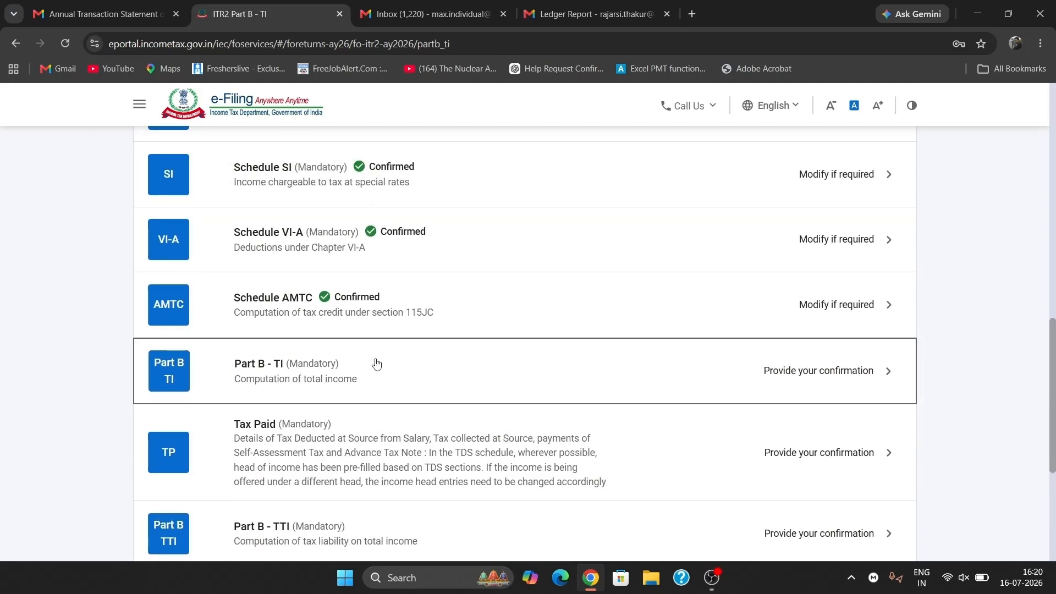
# - Review the Part B - TI total income computation to the bottom and confirm it
pyautogui.click(515, 363)
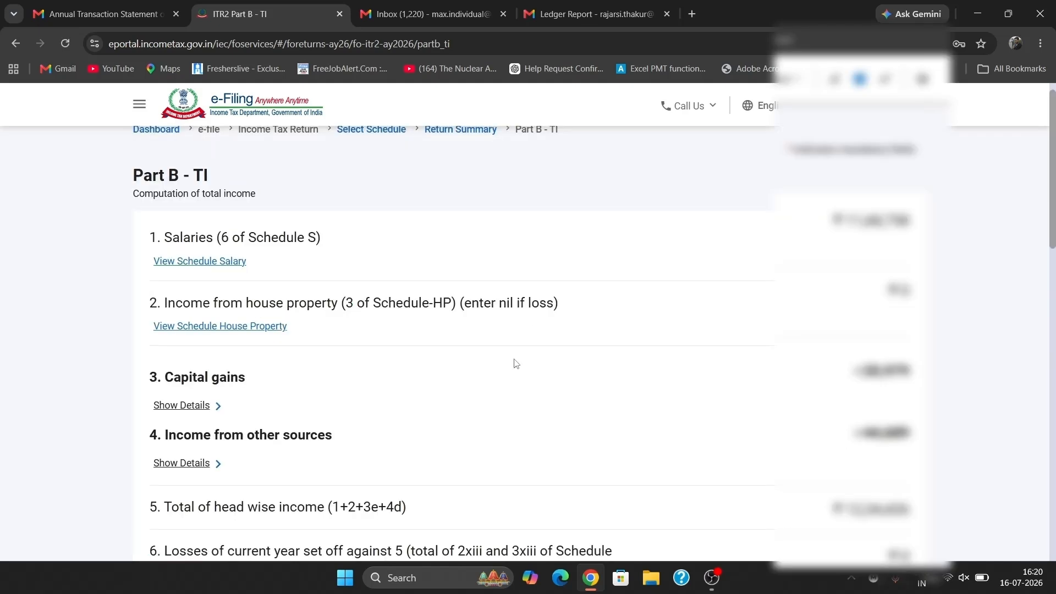
pyautogui.scroll(-2, 516, 363)
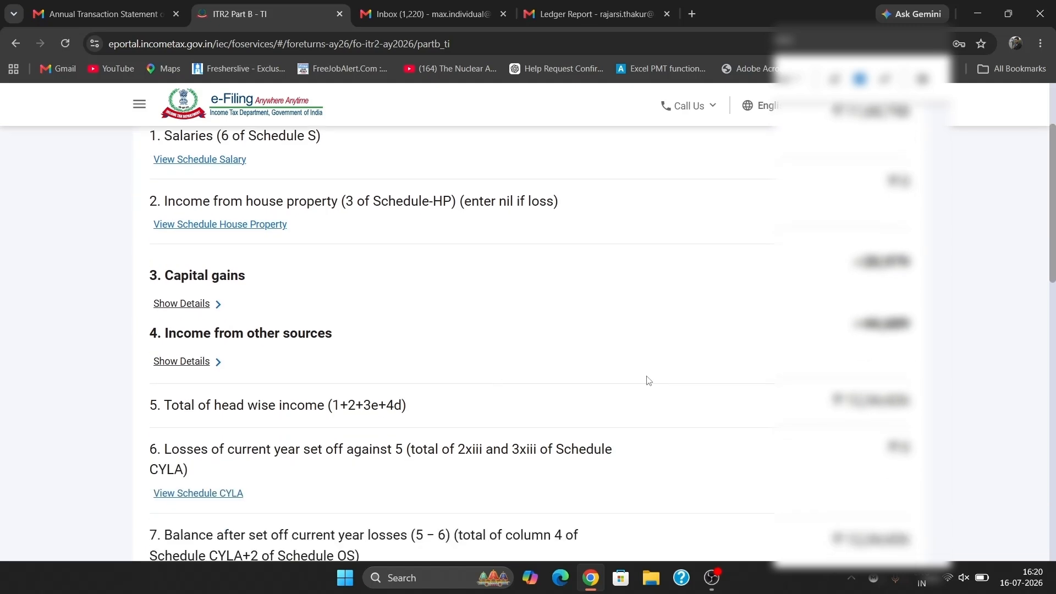
pyautogui.scroll(-7, 648, 381)
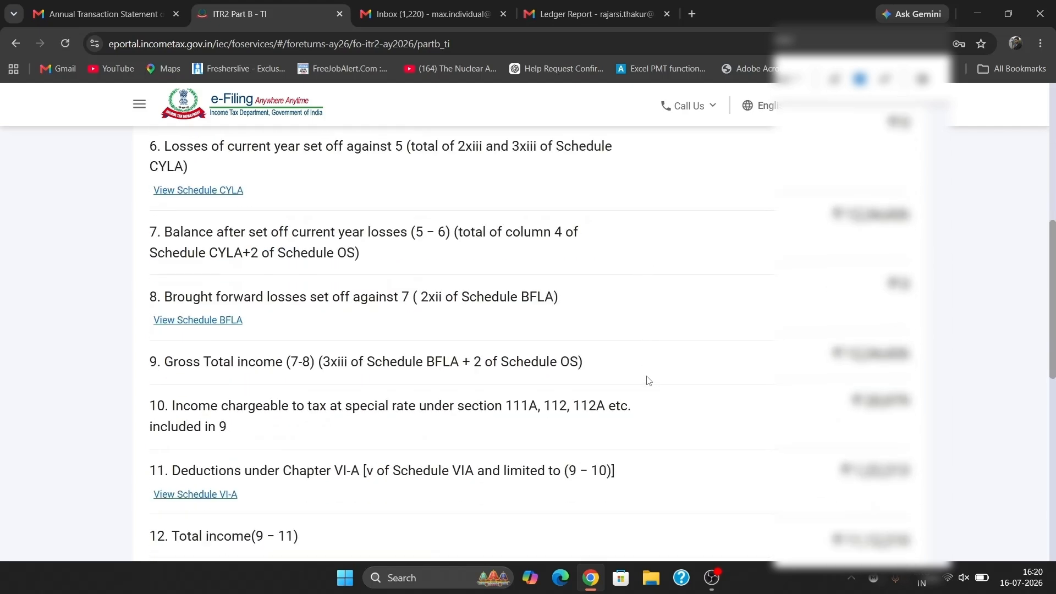
pyautogui.scroll(-2, 648, 380)
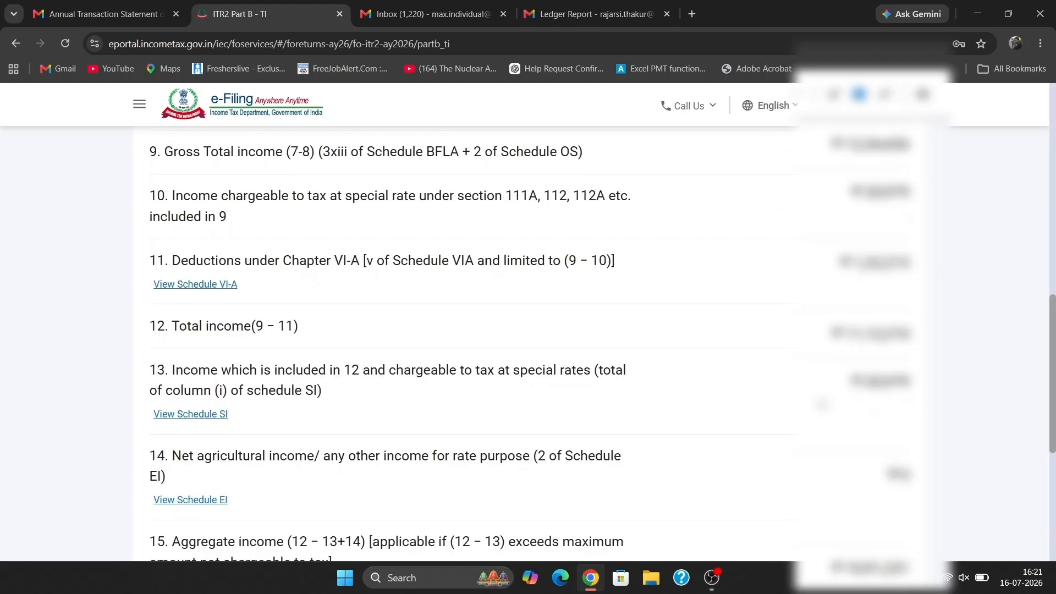
pyautogui.scroll(-1, 647, 380)
pyautogui.scroll(-1, 648, 381)
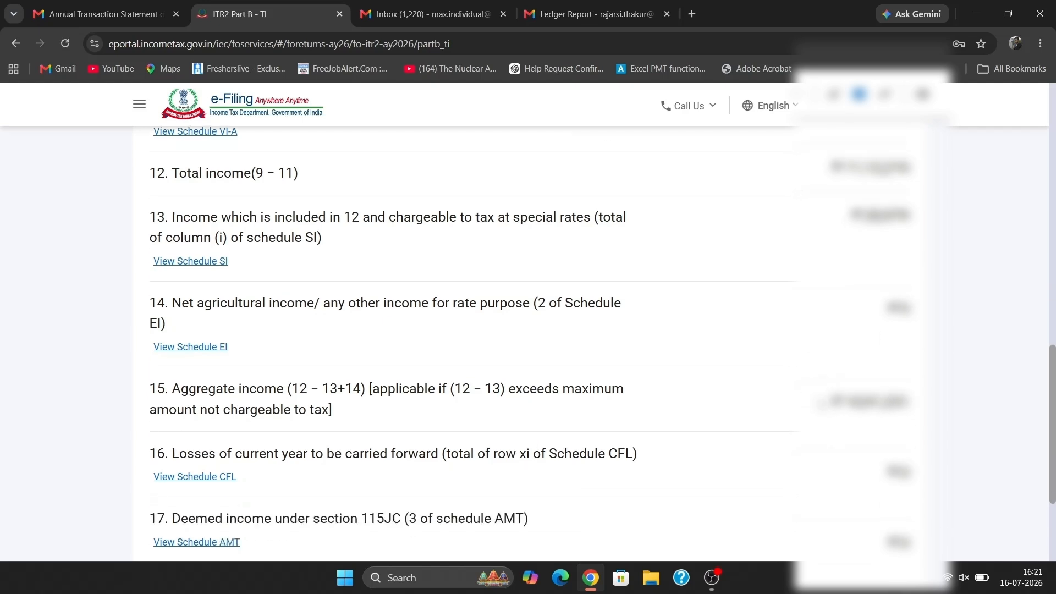
pyautogui.scroll(-1, 821, 403)
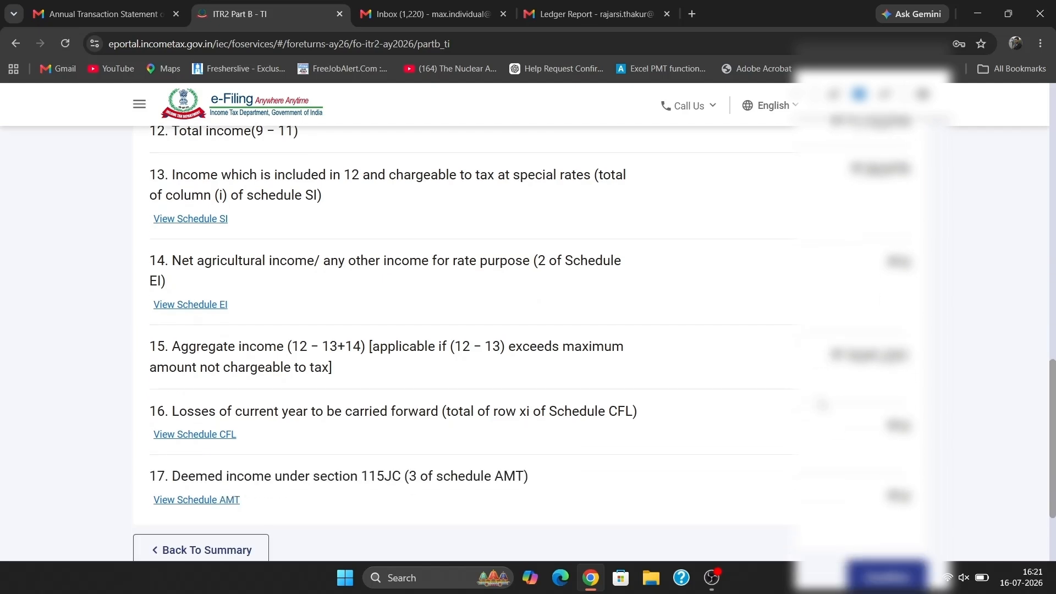
pyautogui.scroll(-1, 822, 404)
pyautogui.click(902, 522)
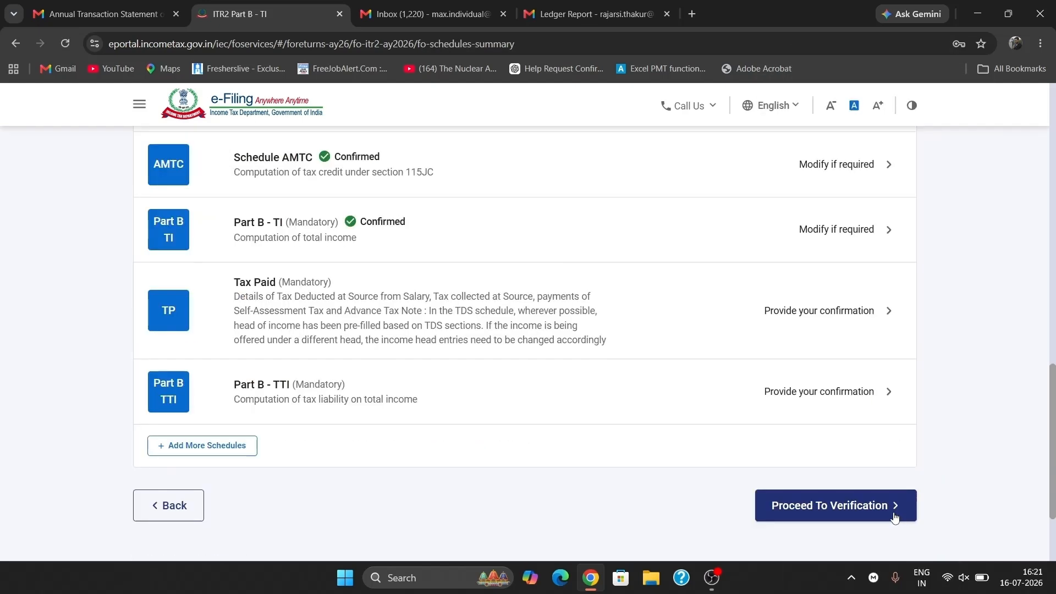
pyautogui.scroll(1, 480, 398)
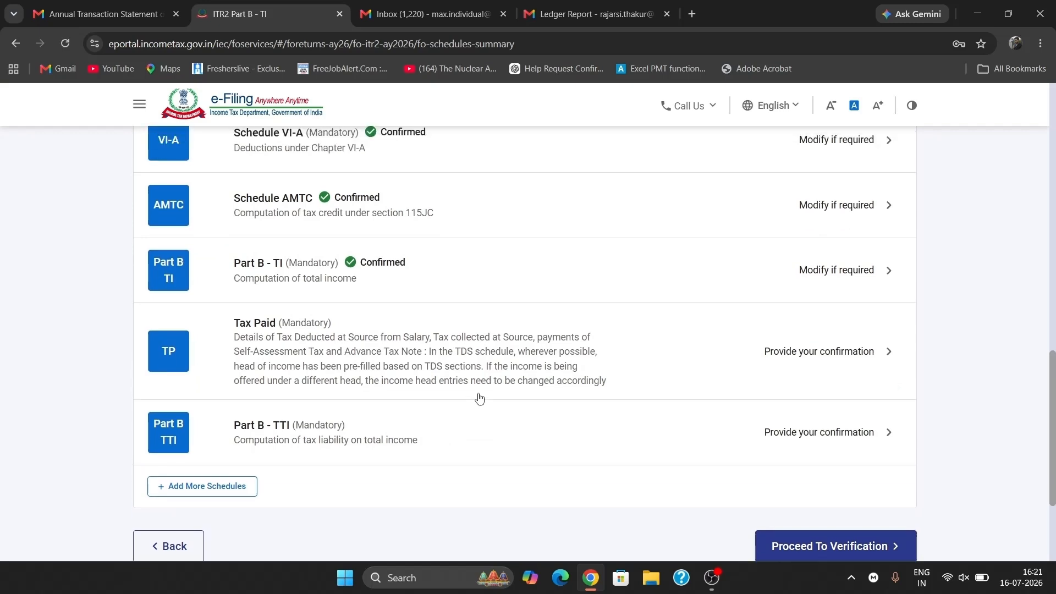
# - Review the TDS 1, TDS 2, TDS 3, TCS and Advance Tax sections, then confirm Tax Paid
pyautogui.click(778, 357)
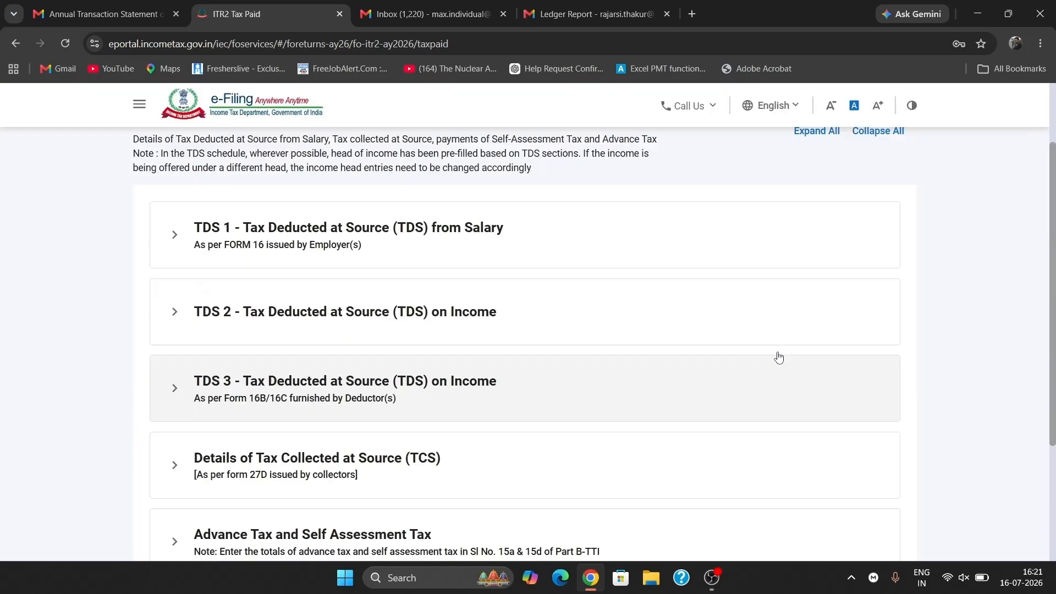
pyautogui.click(513, 306)
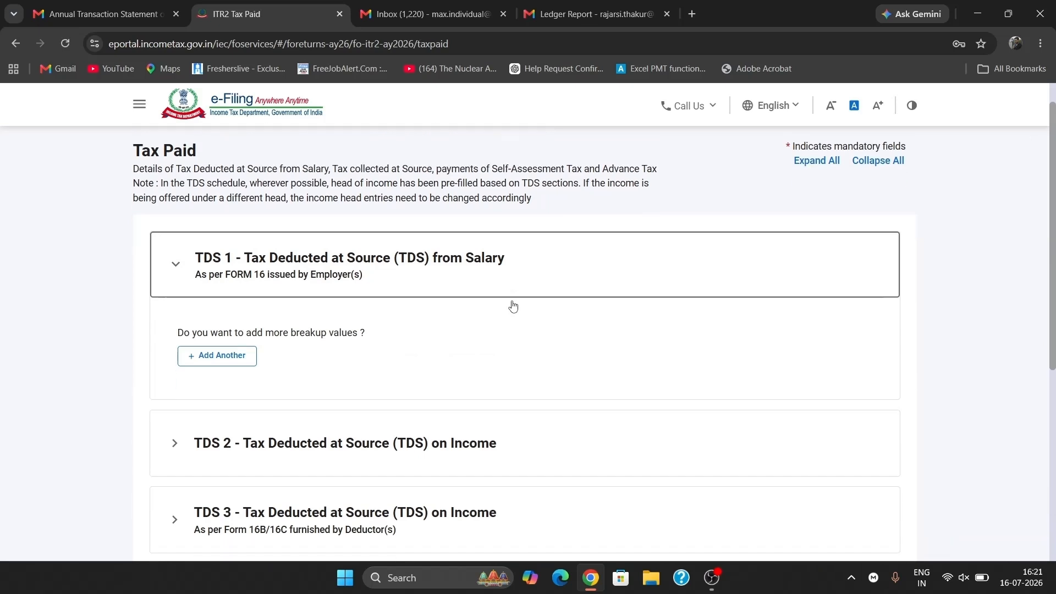
pyautogui.scroll(-2, 495, 313)
pyautogui.click(487, 317)
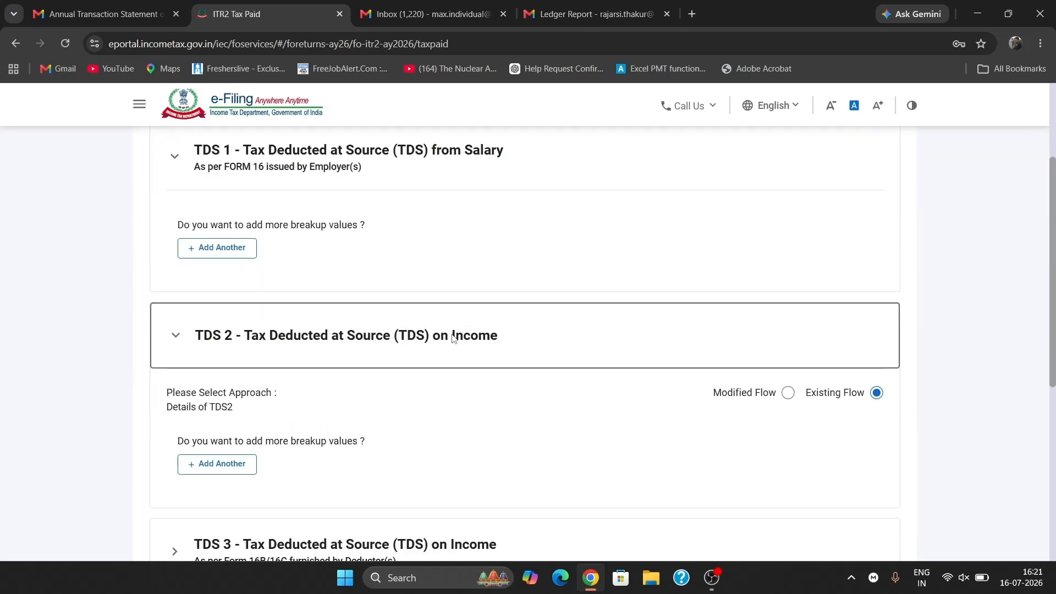
pyautogui.scroll(-2, 473, 330)
pyautogui.click(480, 410)
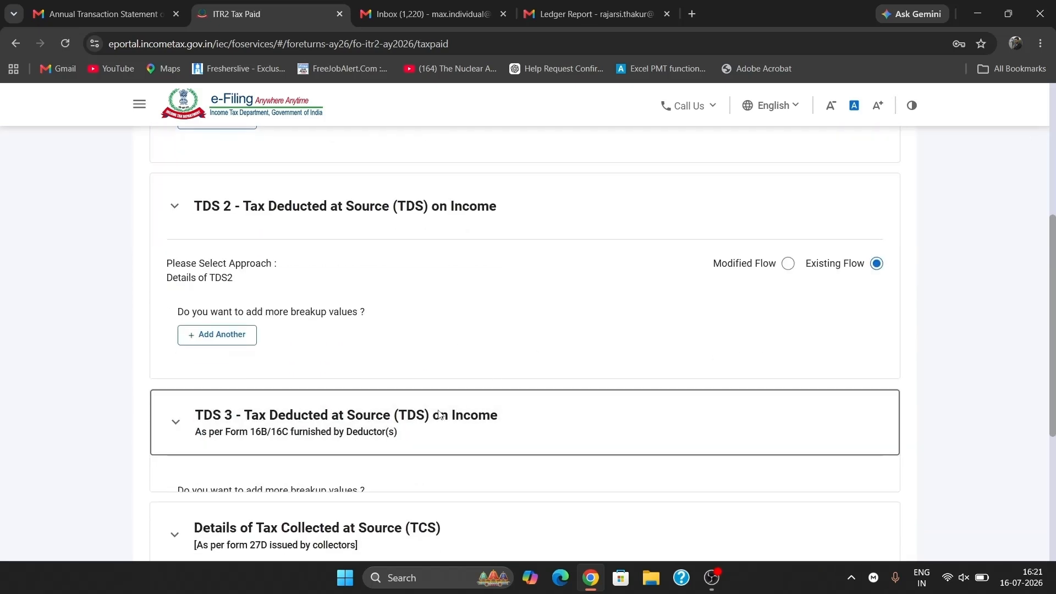
pyautogui.scroll(-2, 440, 412)
pyautogui.click(458, 416)
pyautogui.scroll(-3, 458, 415)
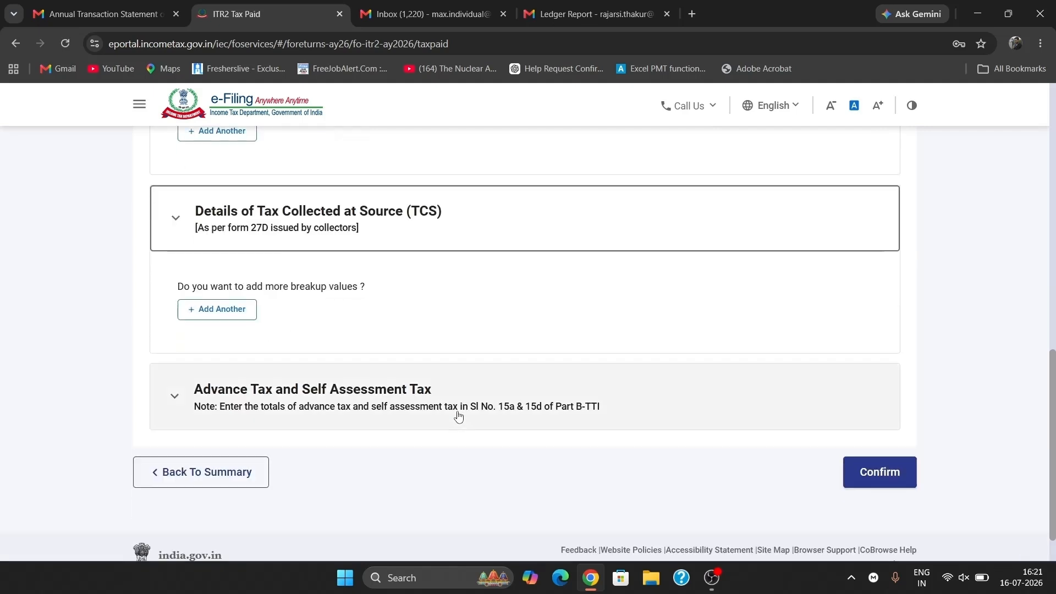
pyautogui.click(437, 389)
pyautogui.scroll(-3, 438, 388)
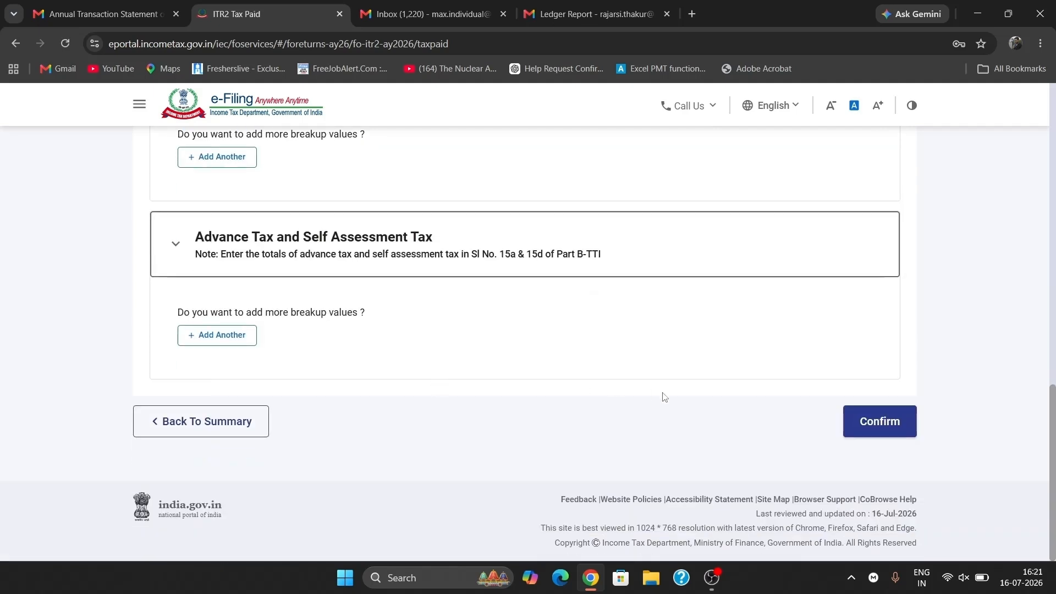
pyautogui.click(900, 423)
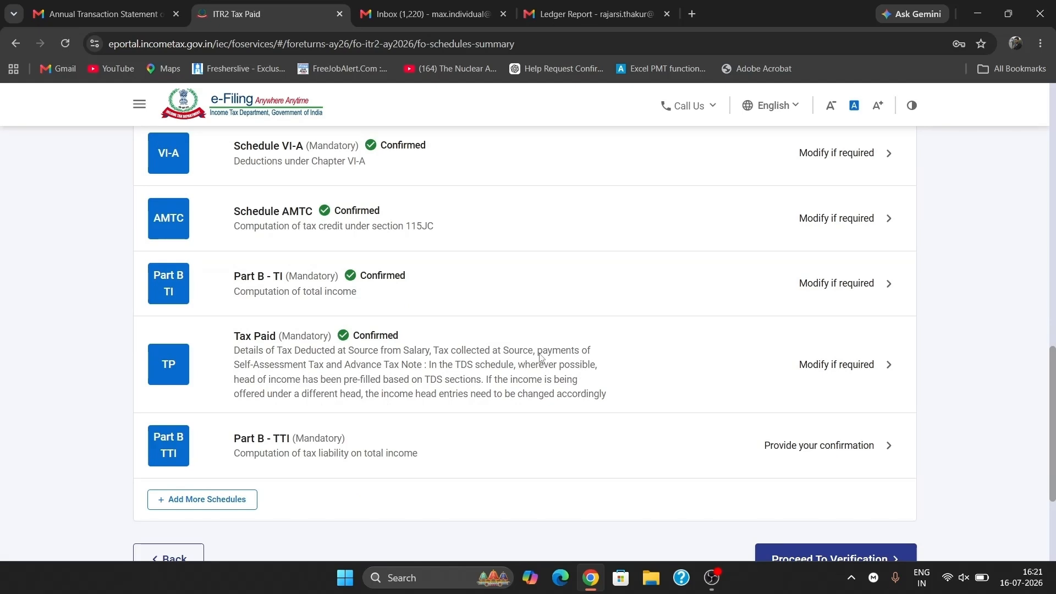
# - Open Part B - TTI and review it down to ₹4,340 amount payable and ₹0 refund
pyautogui.click(507, 461)
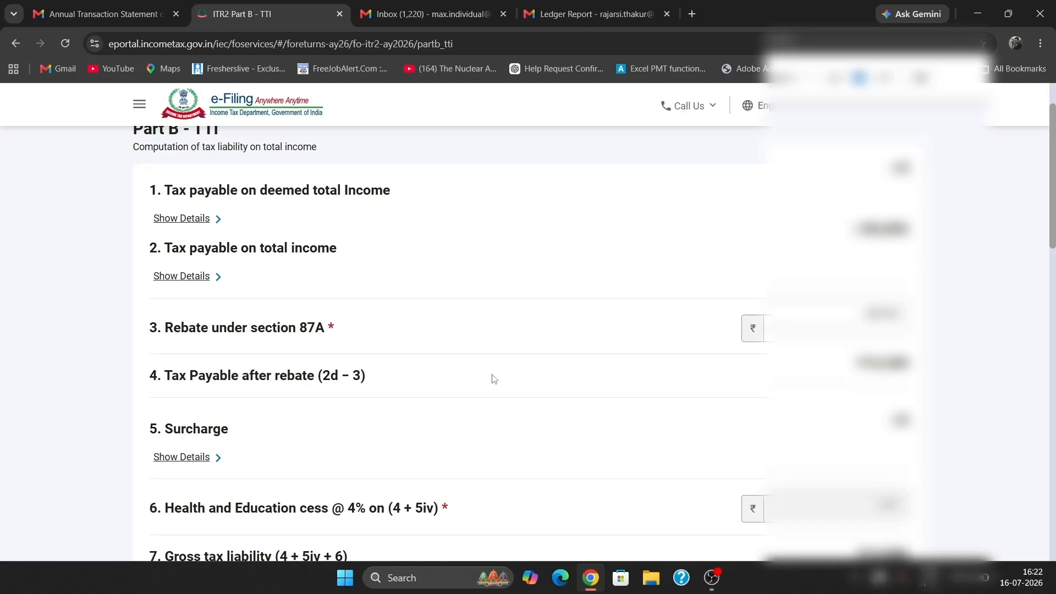
pyautogui.scroll(-2, 759, 420)
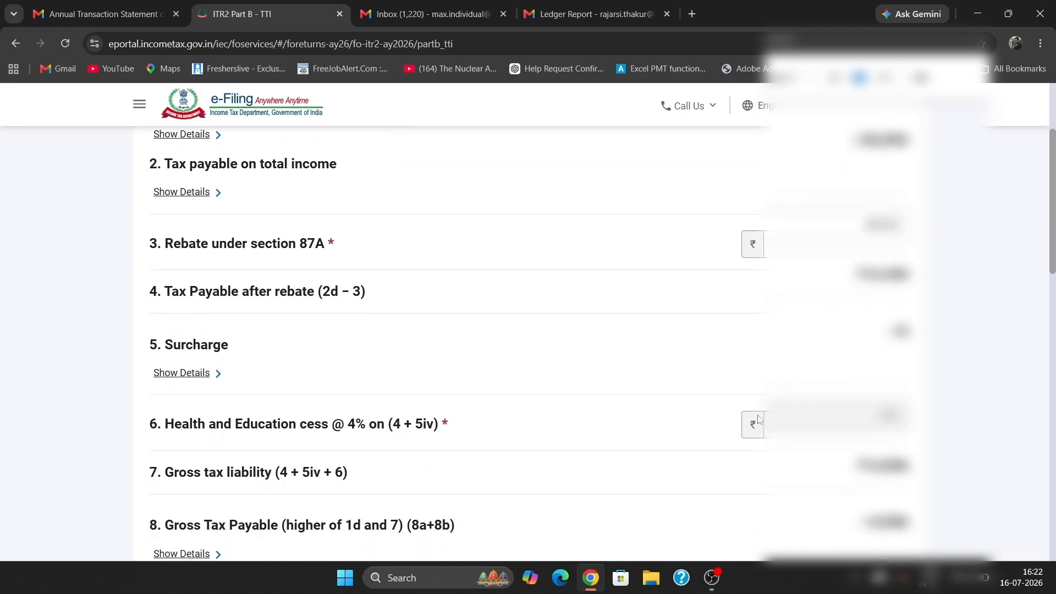
pyautogui.scroll(-1, 759, 420)
pyautogui.scroll(-1, 759, 420)
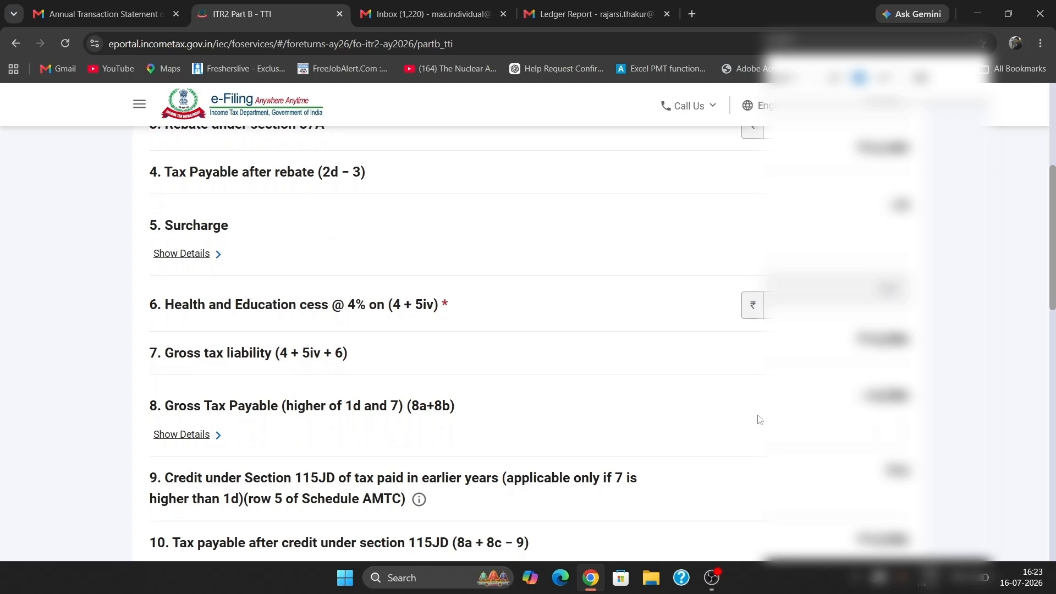
pyautogui.scroll(-1, 759, 419)
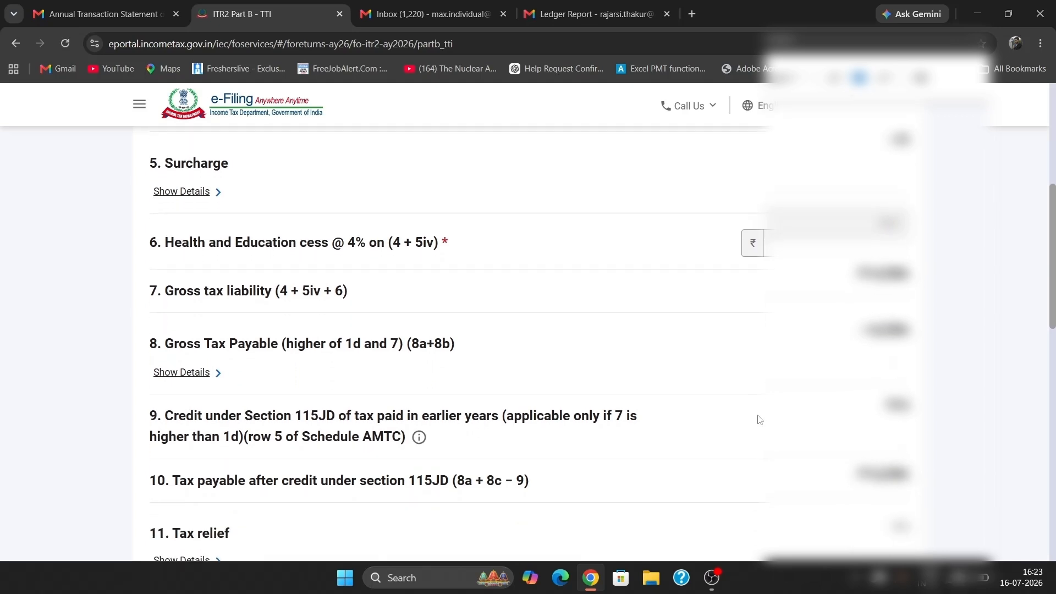
pyautogui.scroll(-5, 759, 420)
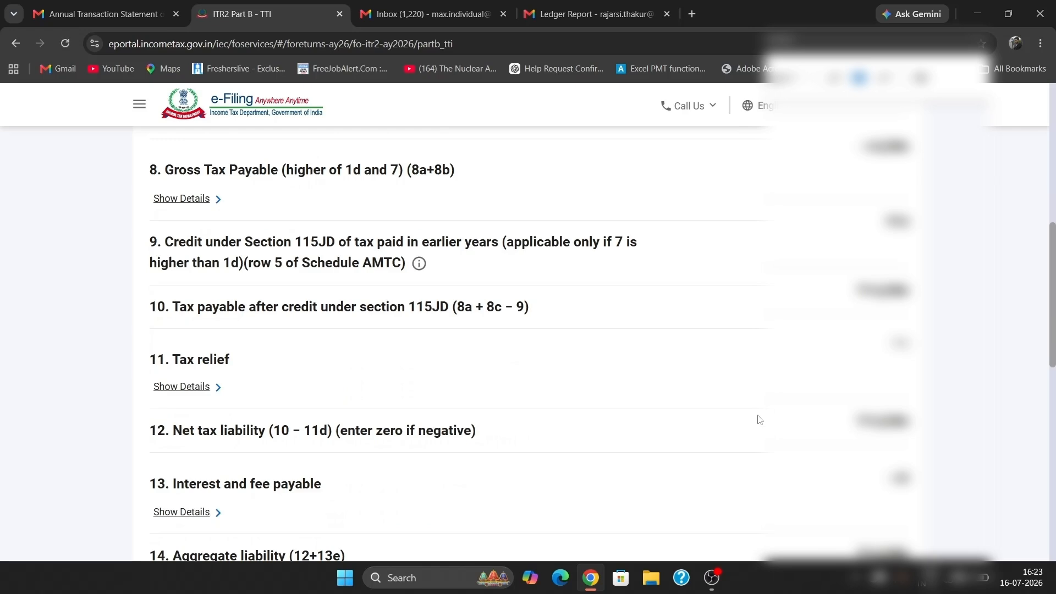
pyautogui.scroll(-6, 759, 420)
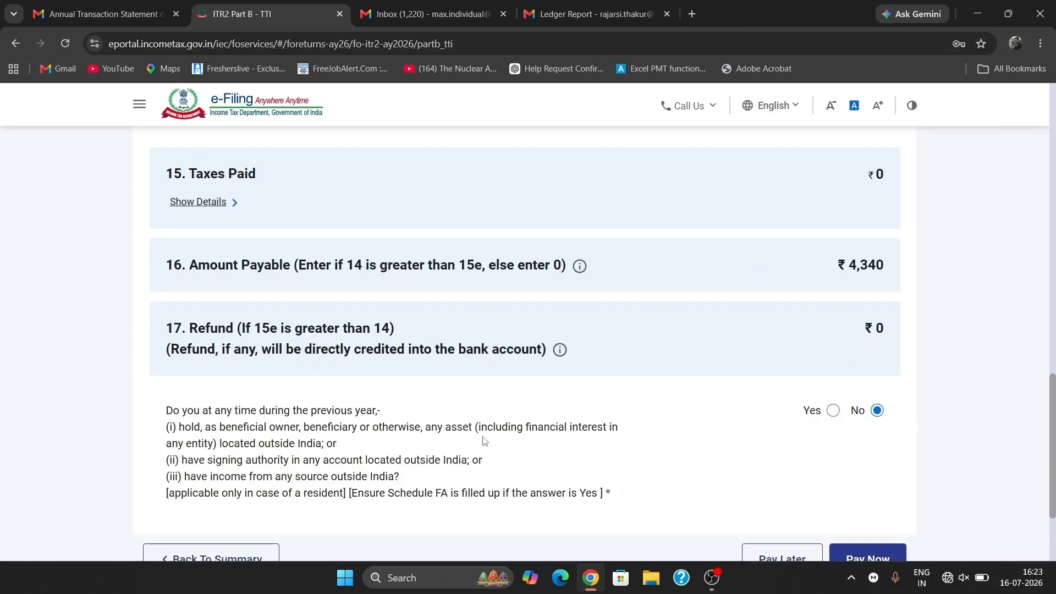
pyautogui.scroll(-2, 484, 440)
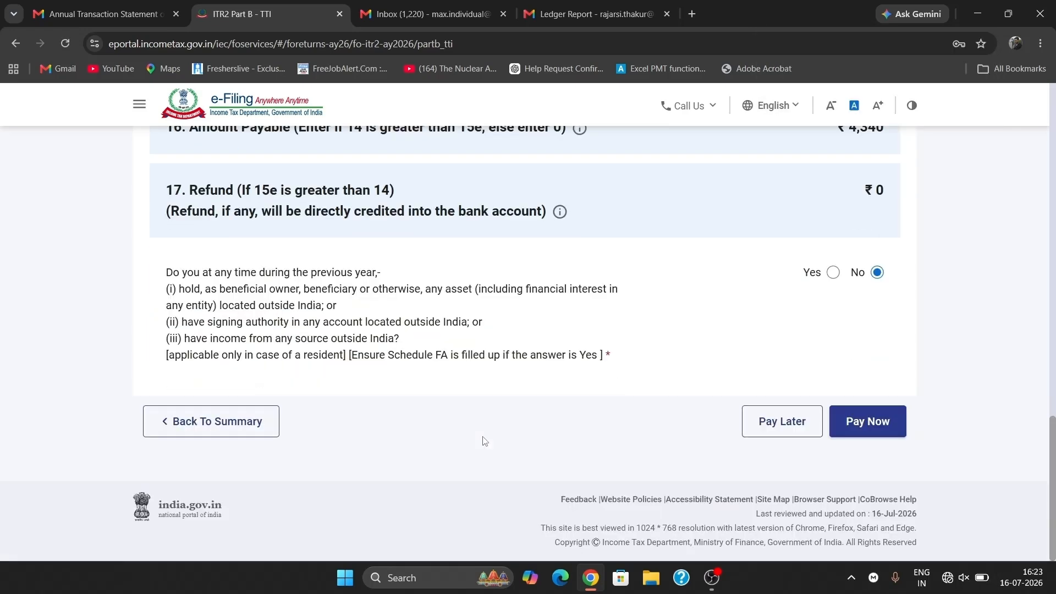
# - Start an e-Pay Tax payment of ₹4,340 as self-assessment tax for the assessment year
pyautogui.click(879, 425)
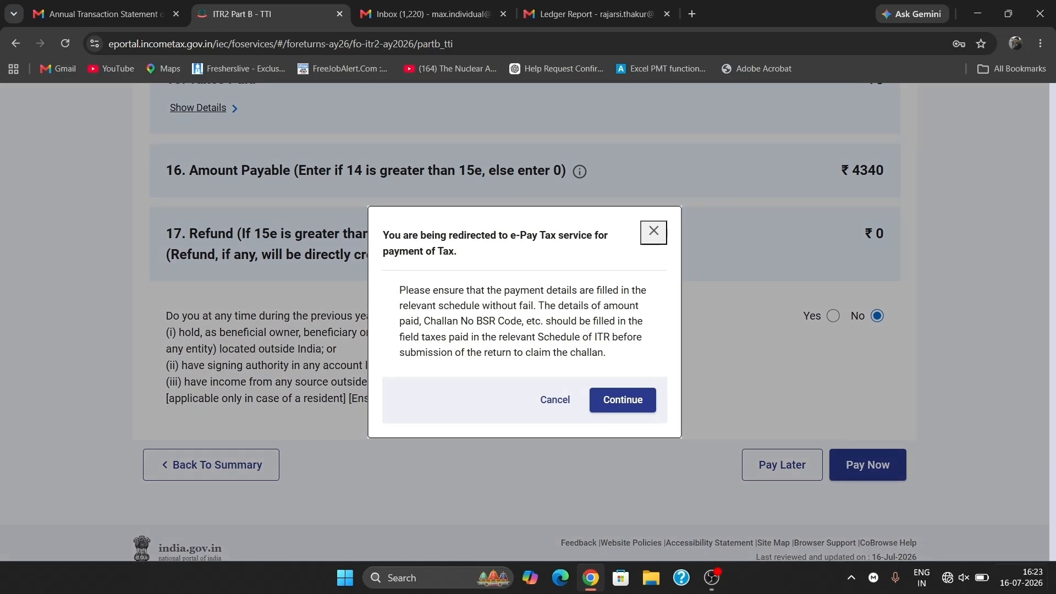
pyautogui.click(611, 401)
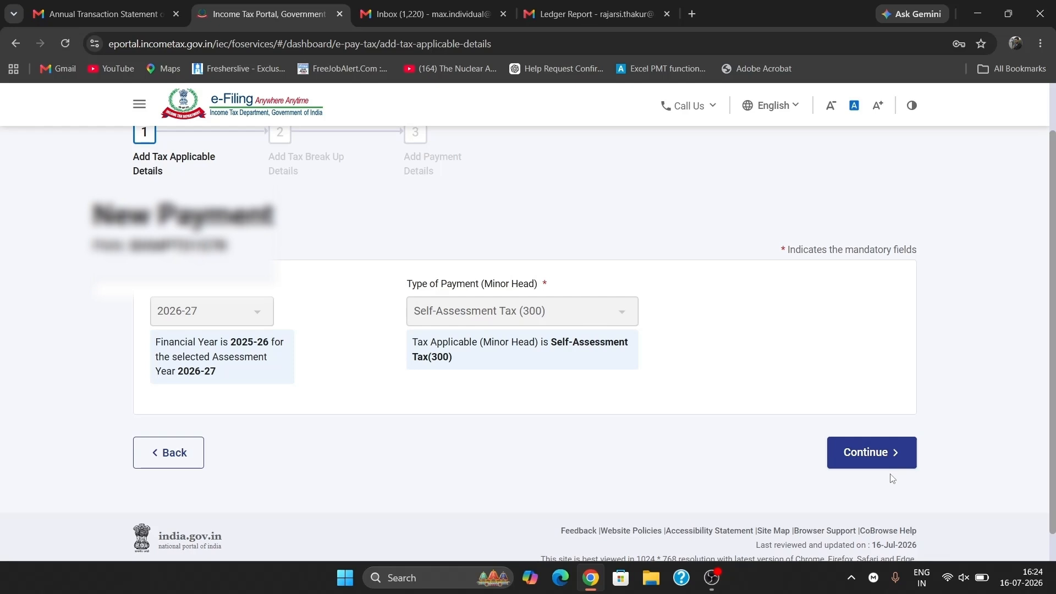
pyautogui.click(879, 460)
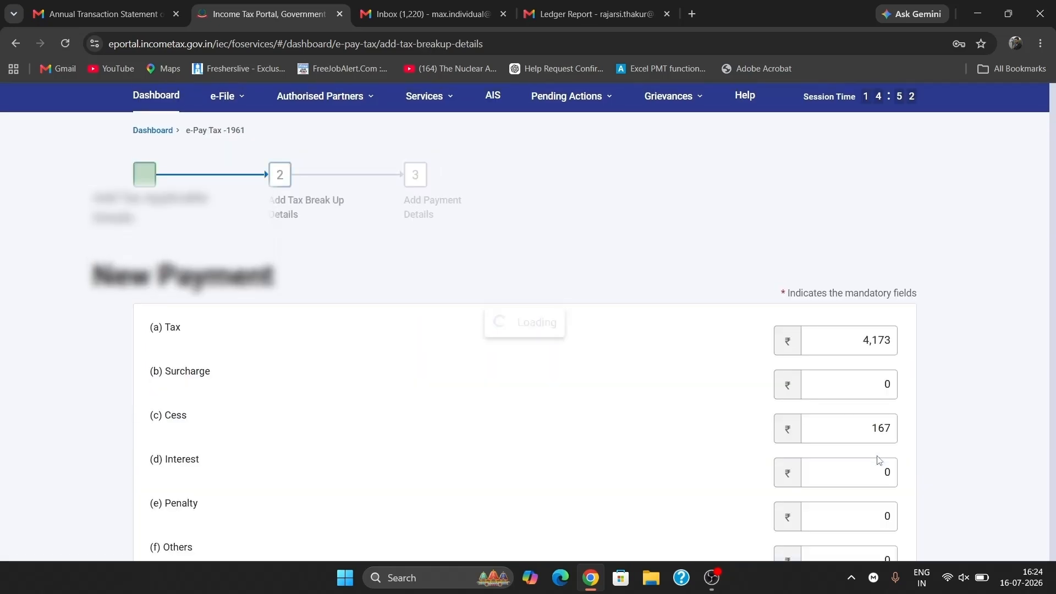
pyautogui.scroll(-5, 726, 424)
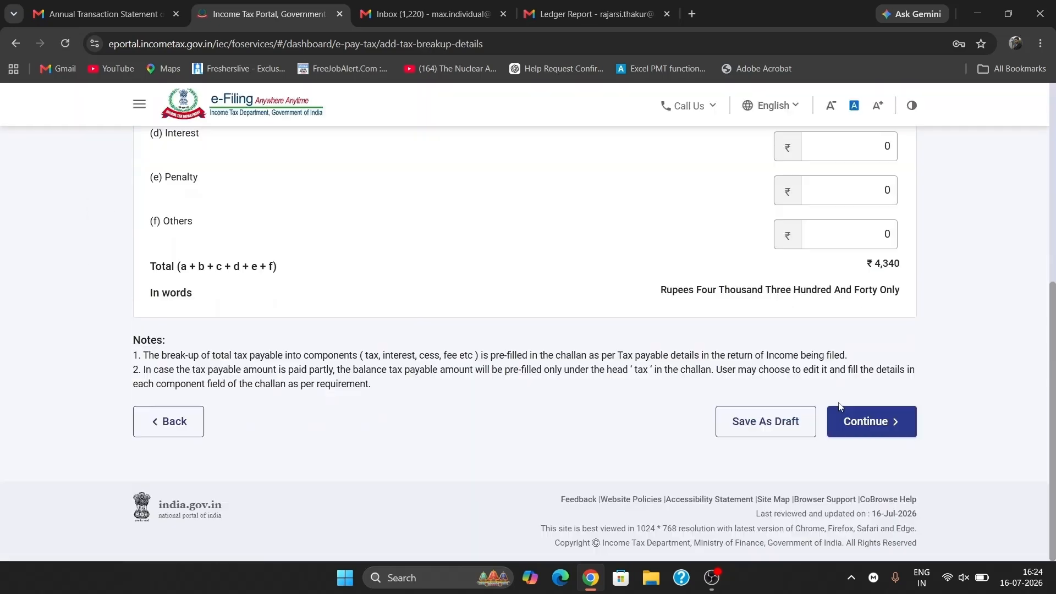
pyautogui.scroll(1, 878, 434)
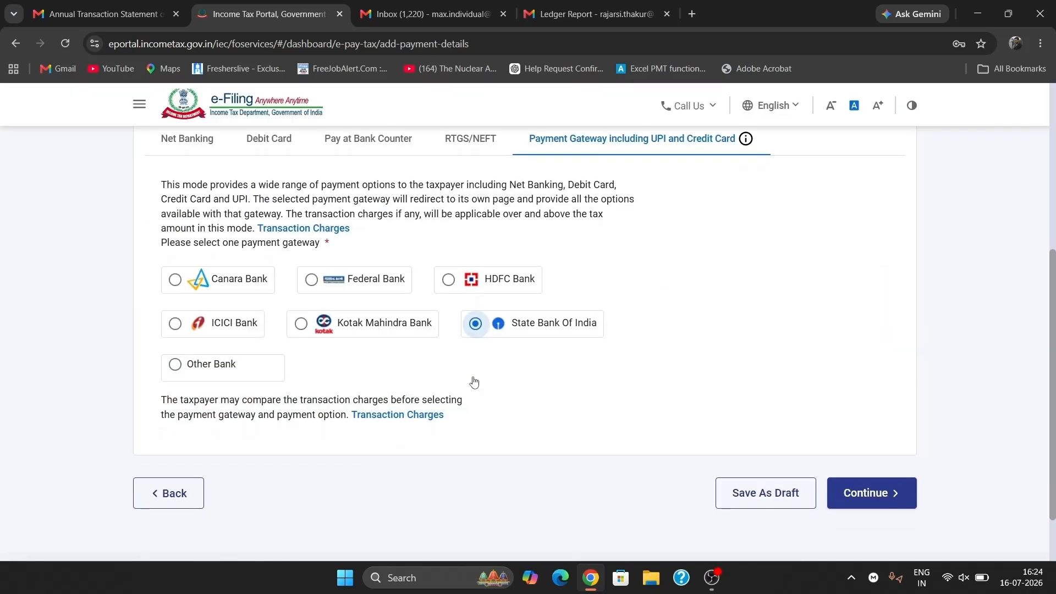
# - Pay through the HDFC Bank gateway, agree to the terms and submit to the bank
pyautogui.click(466, 287)
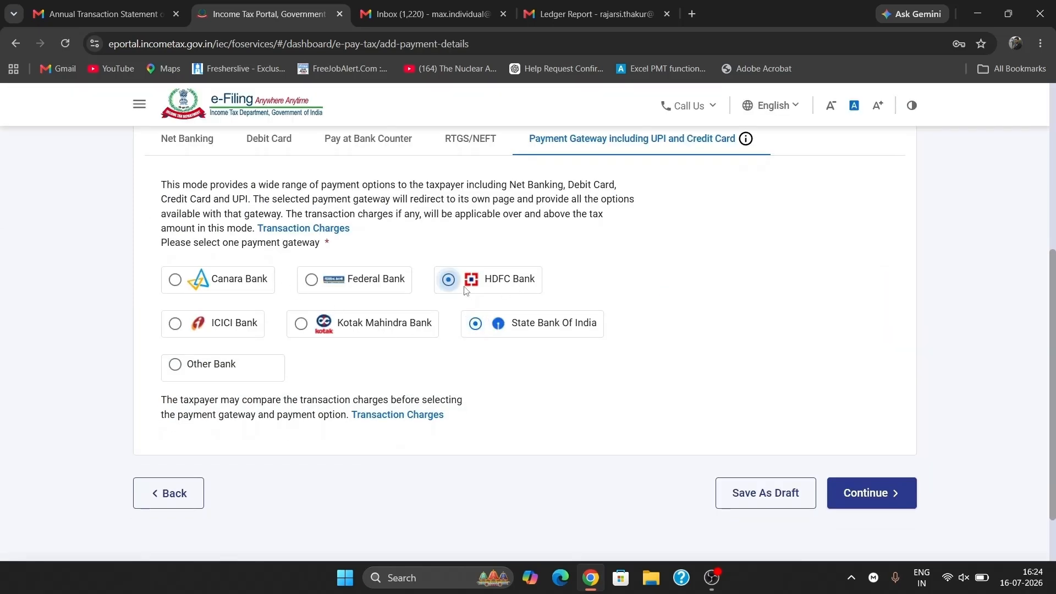
pyautogui.click(881, 510)
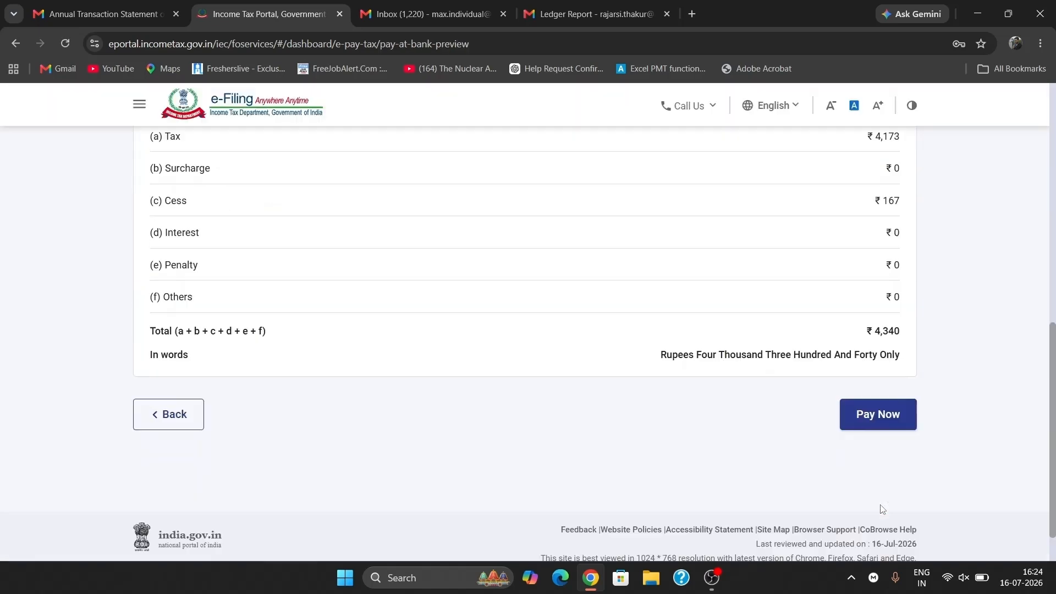
pyautogui.scroll(-1, 875, 484)
pyautogui.click(862, 388)
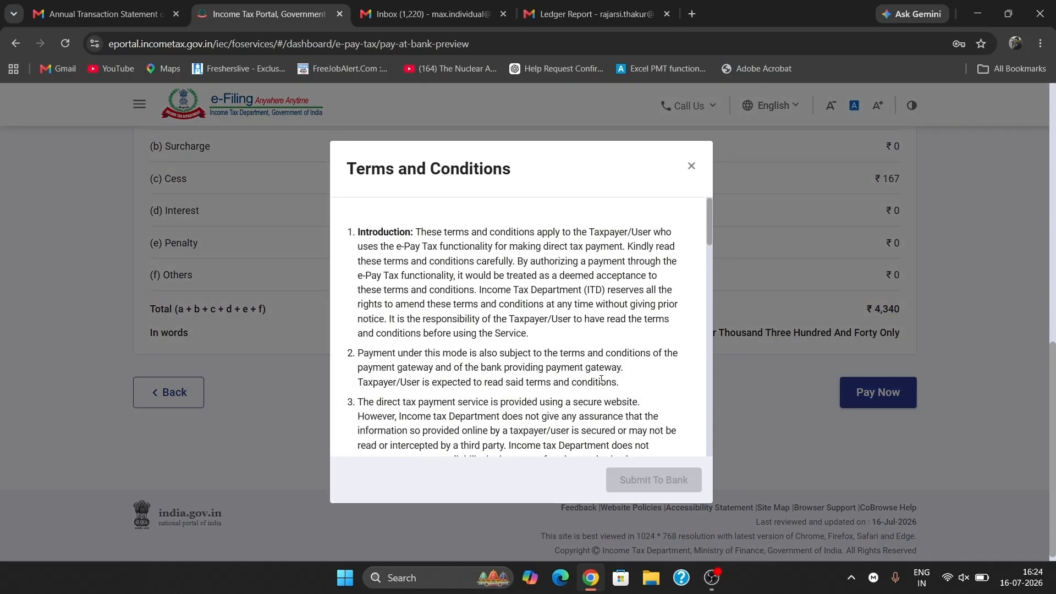
pyautogui.scroll(-15, 602, 384)
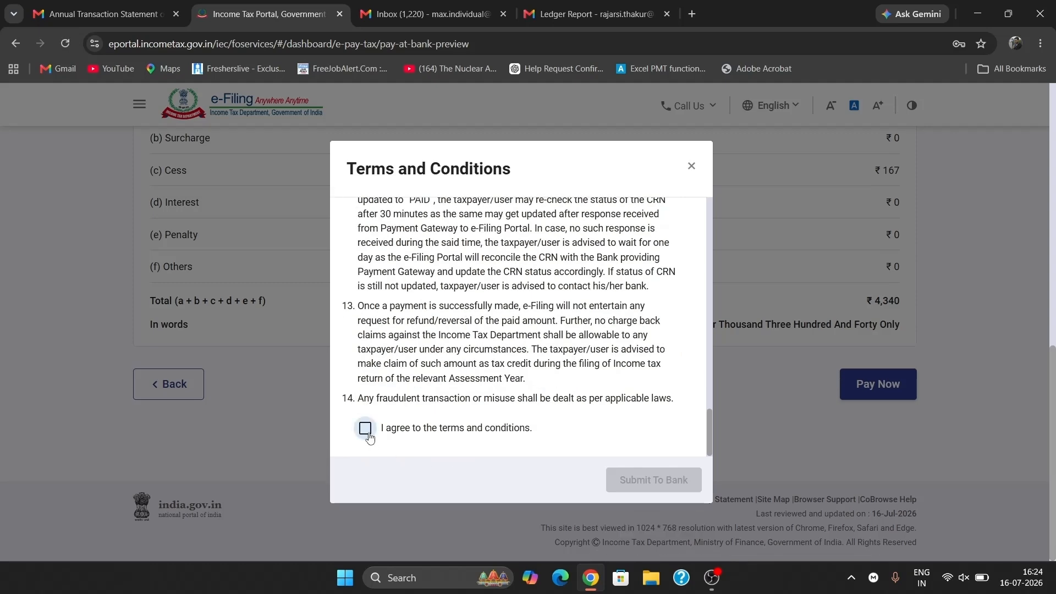
pyautogui.click(366, 429)
pyautogui.click(635, 478)
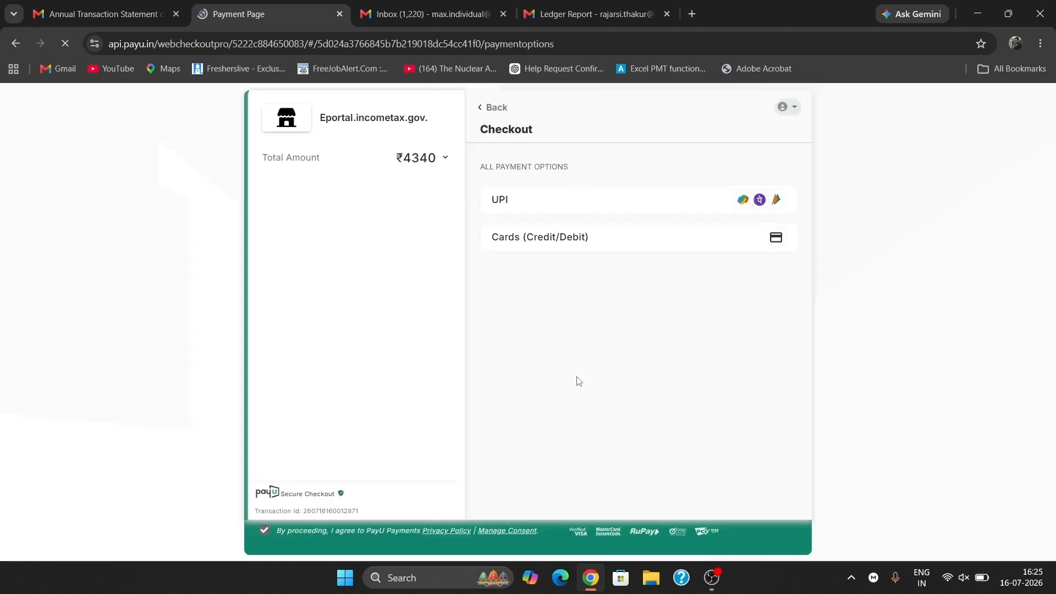
# - Pay the ₹4,340 challan by UPI on the PayU checkout page
pyautogui.click(619, 203)
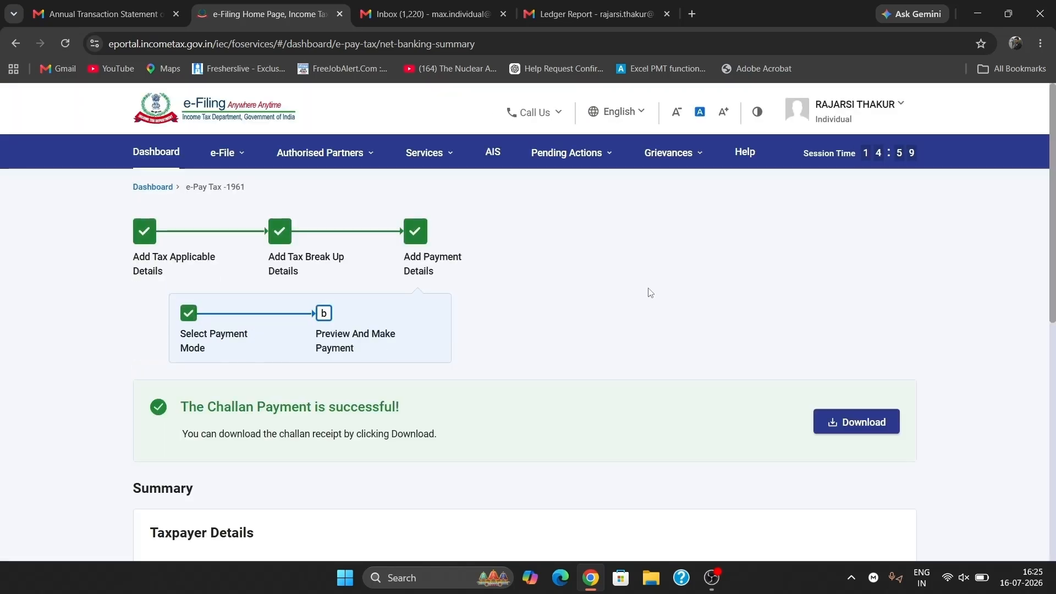
# - Download the challan receipt and resume the ITR-2 through the confirmed return summary
pyautogui.click(885, 422)
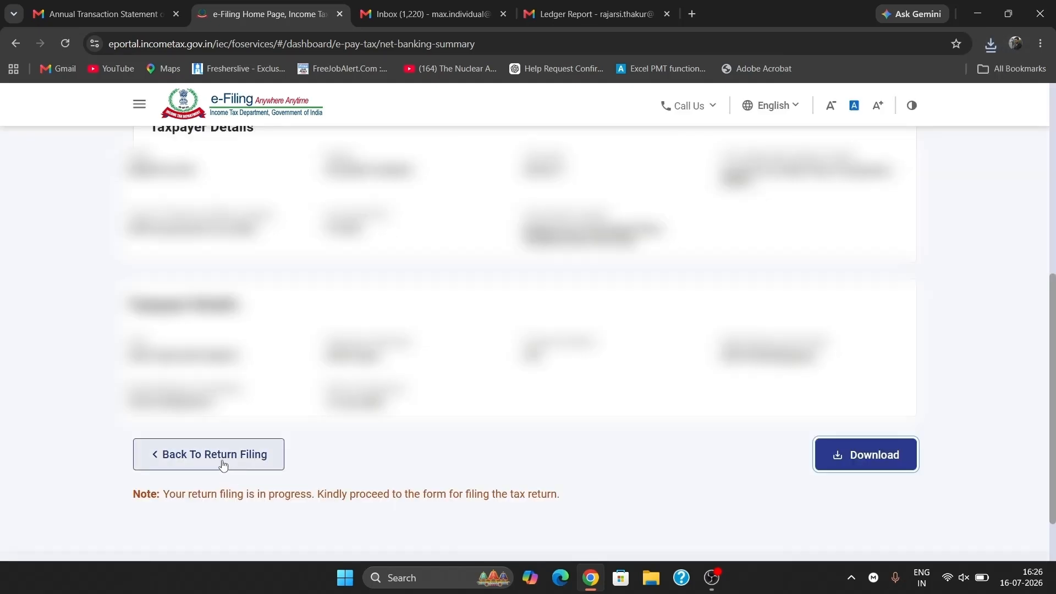
pyautogui.click(223, 461)
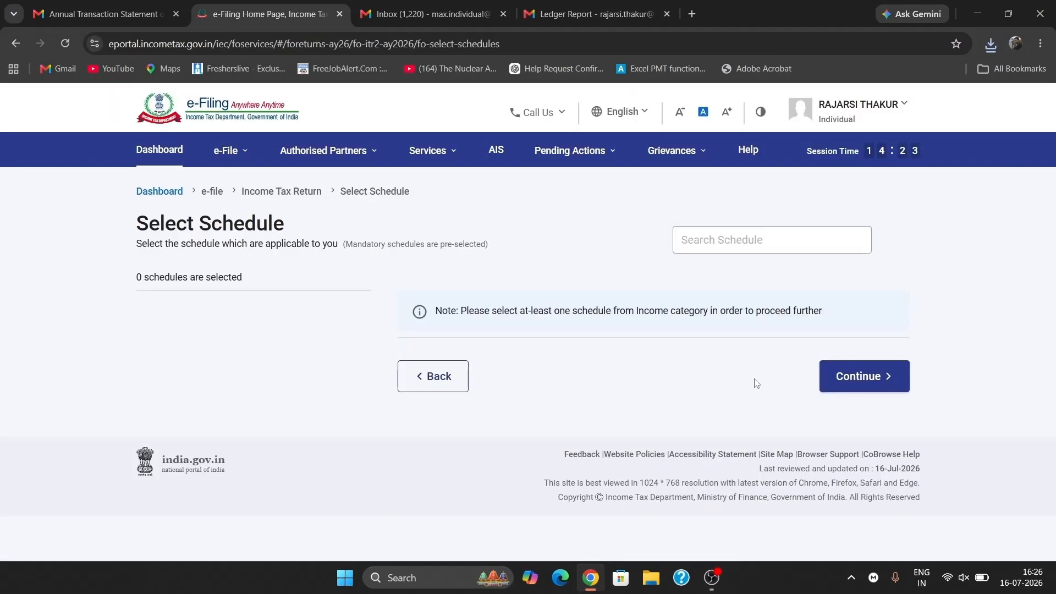
pyautogui.click(835, 385)
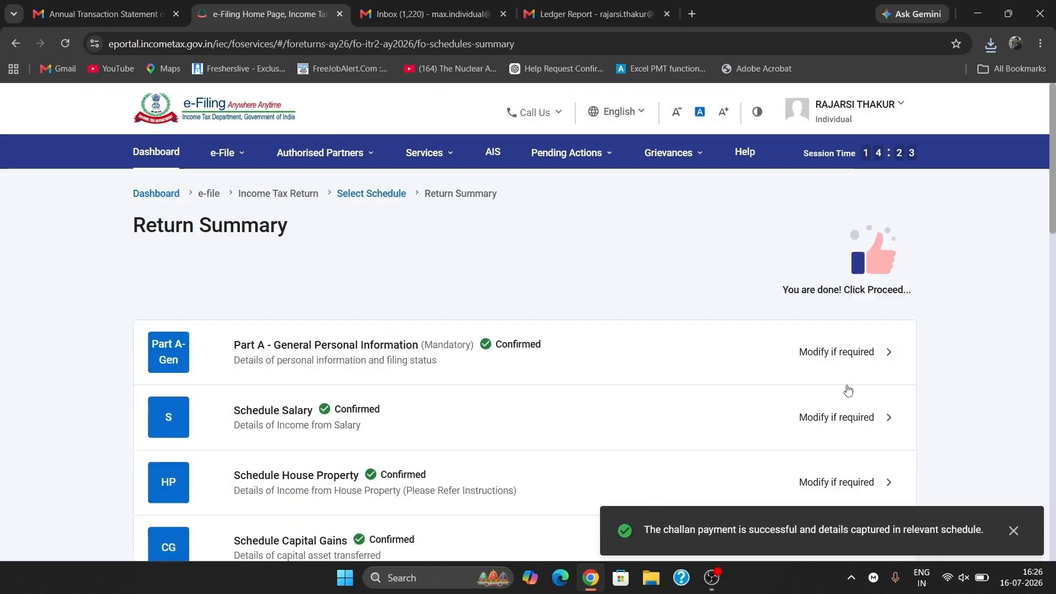
pyautogui.scroll(-14, 610, 483)
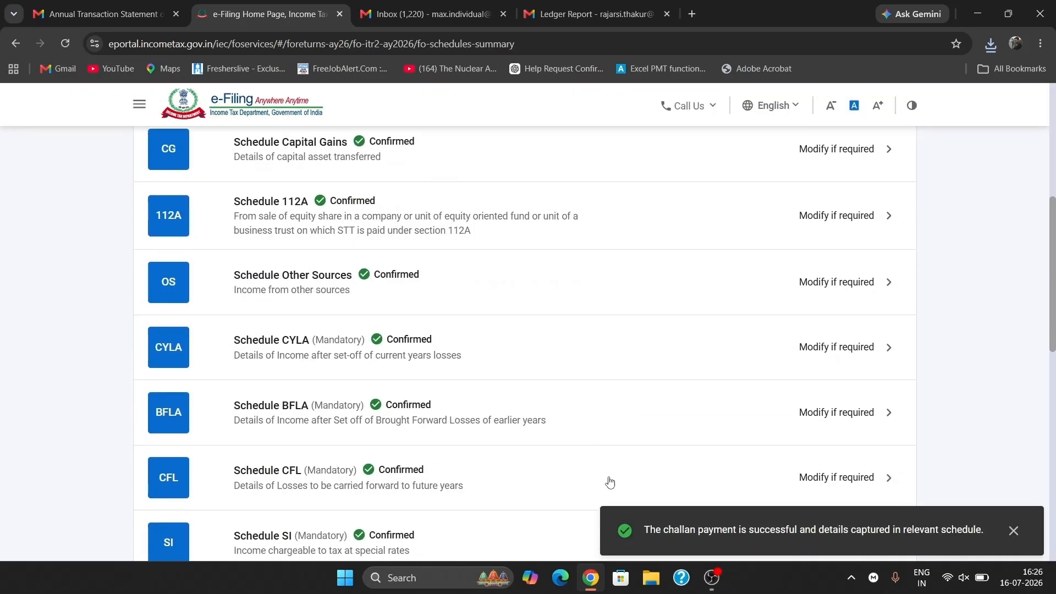
pyautogui.scroll(-5, 610, 482)
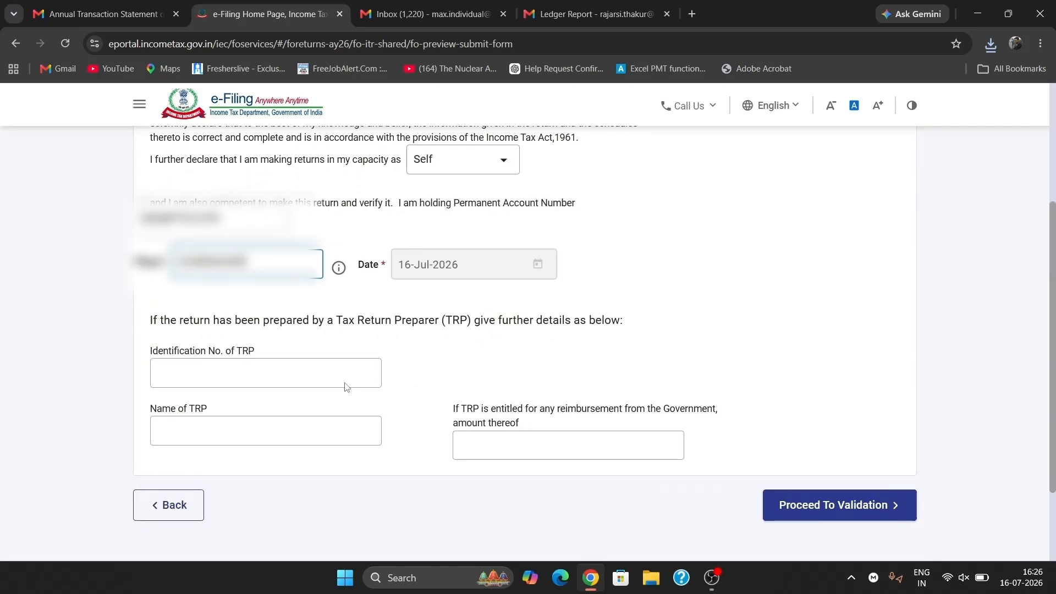
# - Run internal validation, preview the return PDF, then pass upload-level validation with no errors
pyautogui.click(785, 516)
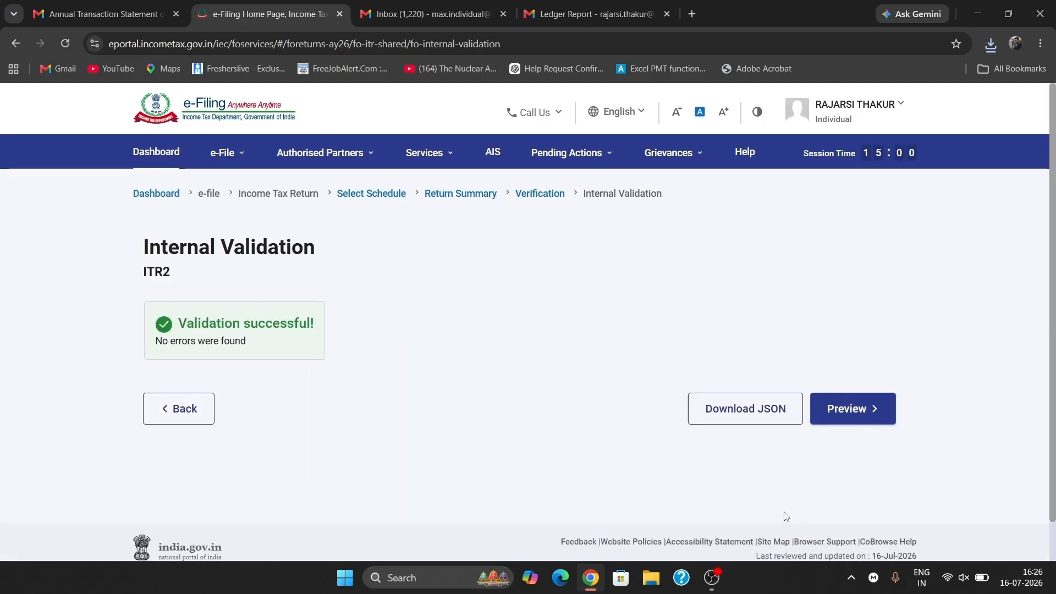
pyautogui.click(851, 417)
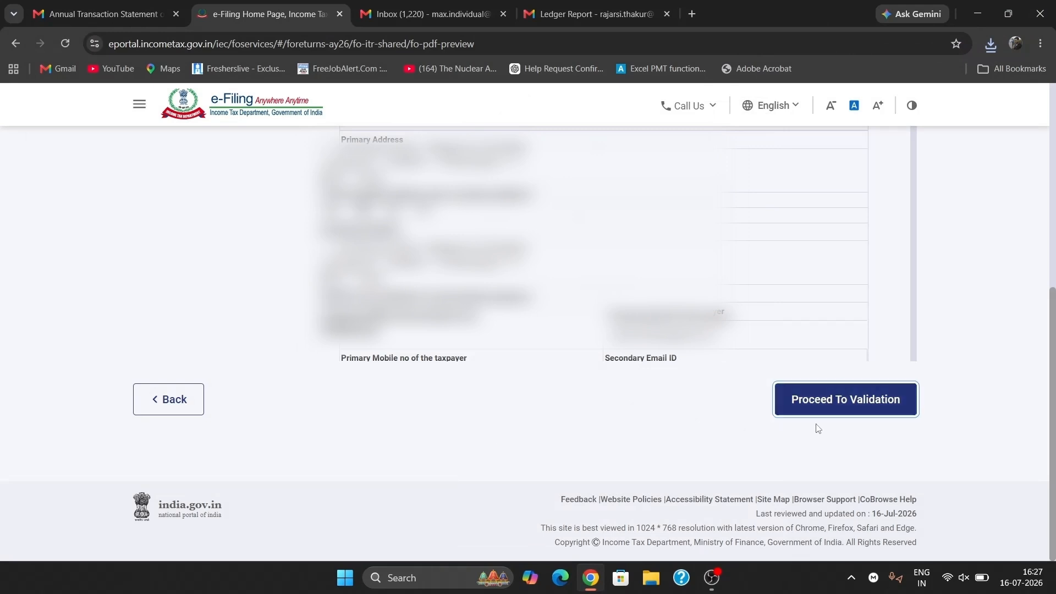
pyautogui.click(862, 402)
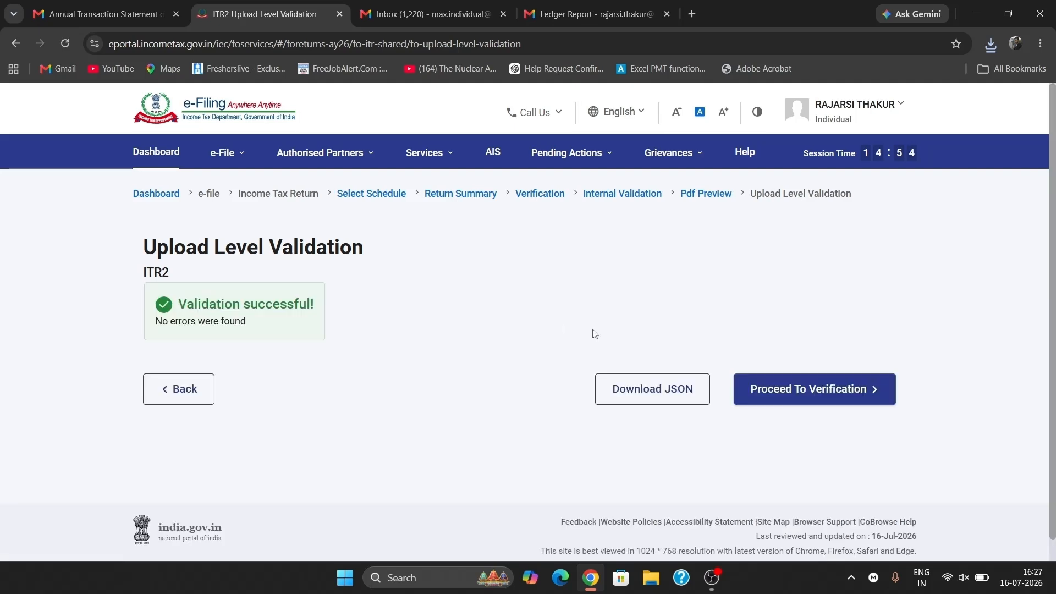
# - Proceed to verification and choose to e-verify the ITR-2 immediately
pyautogui.click(827, 402)
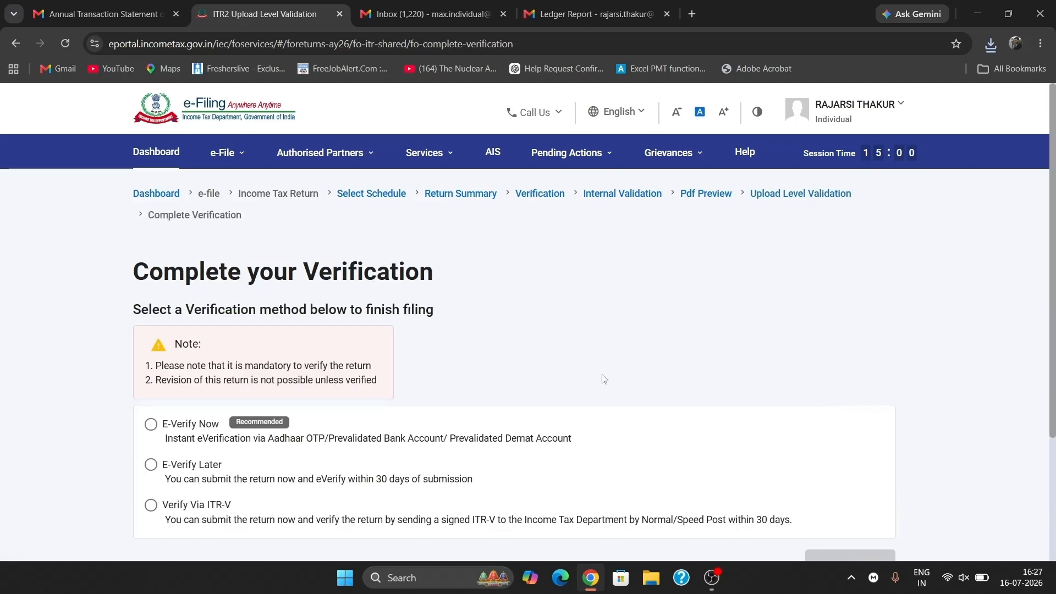
pyautogui.scroll(-2, 387, 351)
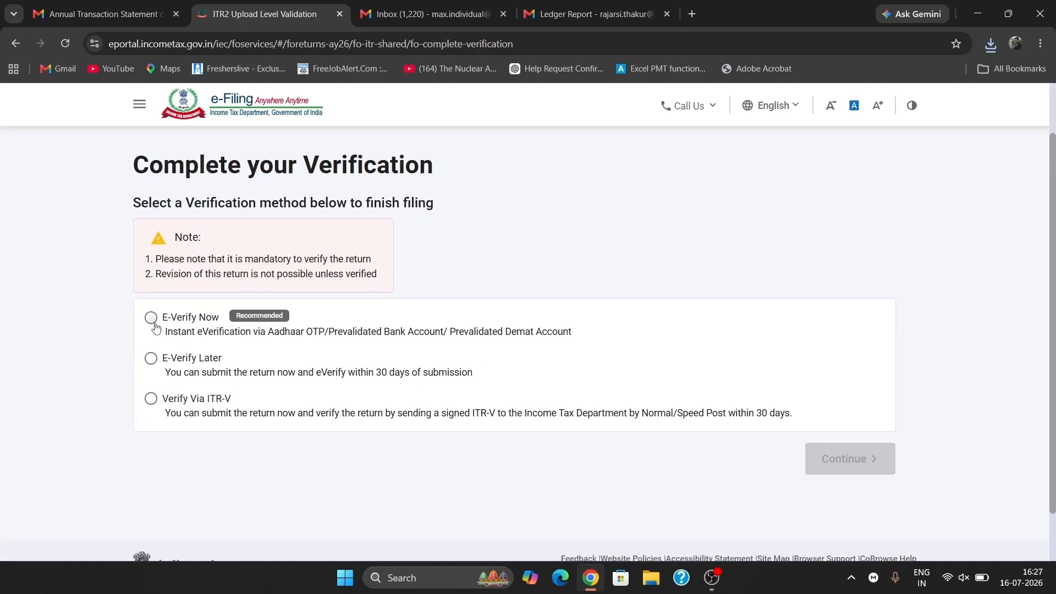
pyautogui.click(152, 320)
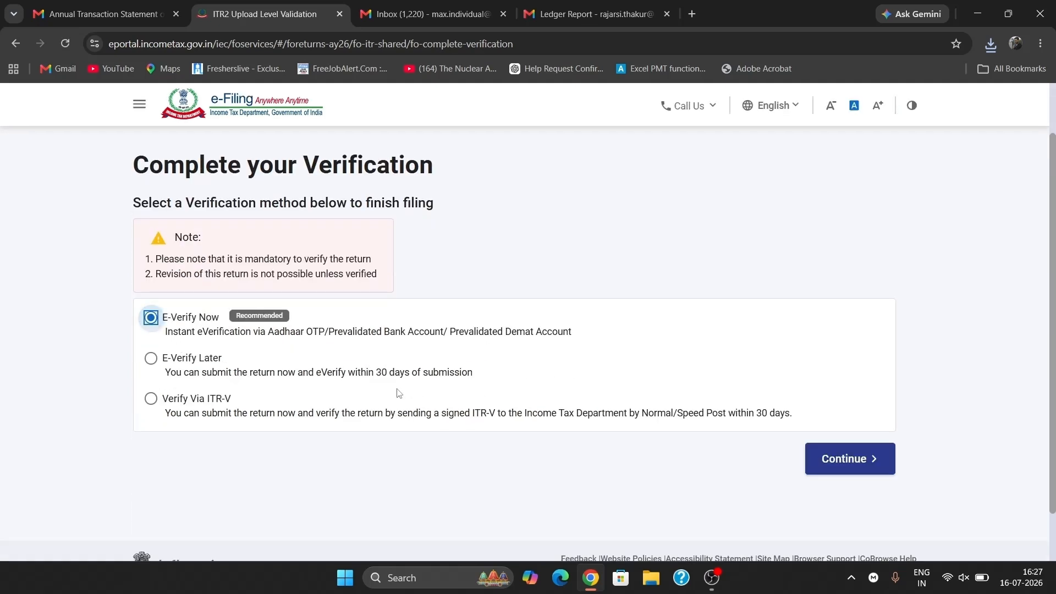
pyautogui.click(872, 461)
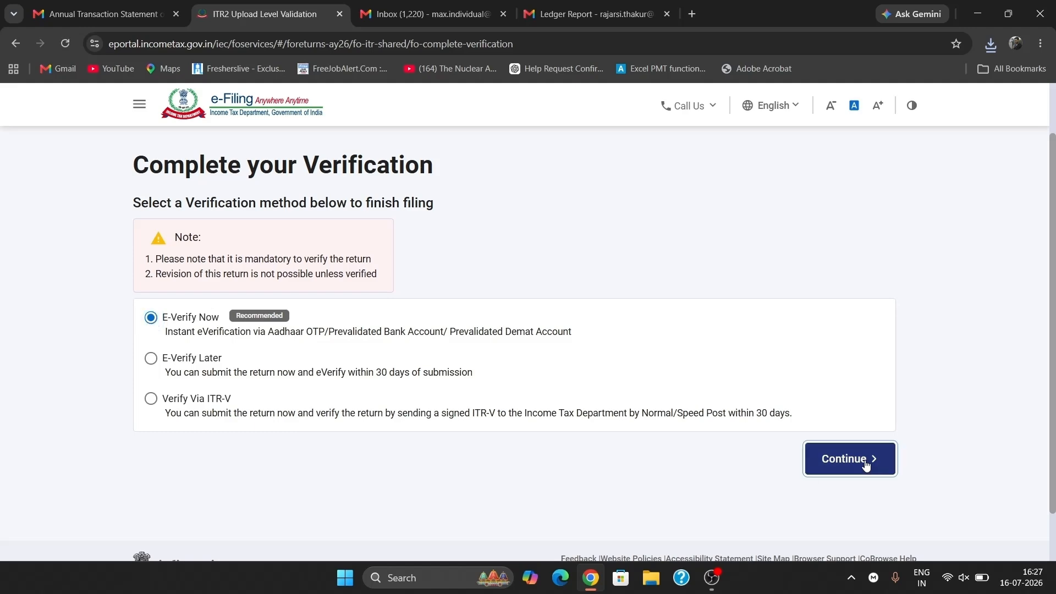
# - Pick Aadhaar OTP verification, agree to validate Aadhaar details, and generate the OTP
pyautogui.scroll(-2, 495, 400)
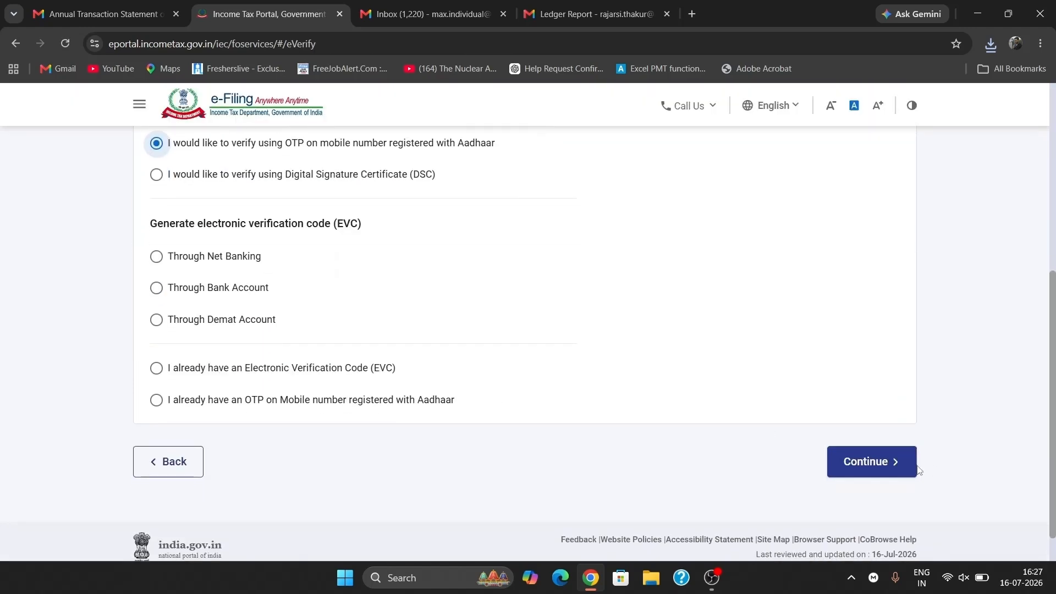
pyautogui.click(892, 468)
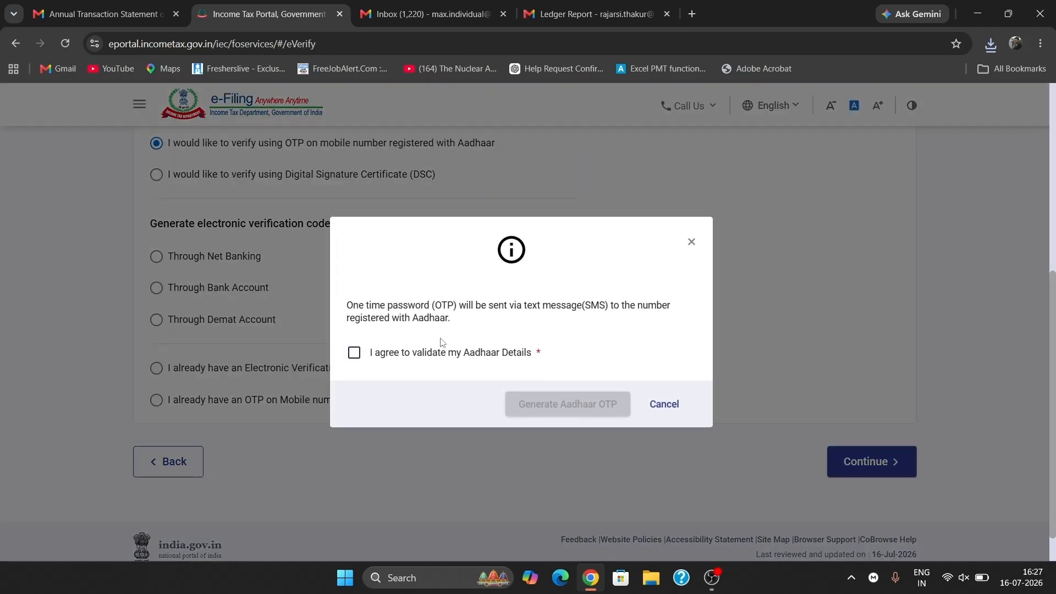
pyautogui.click(355, 353)
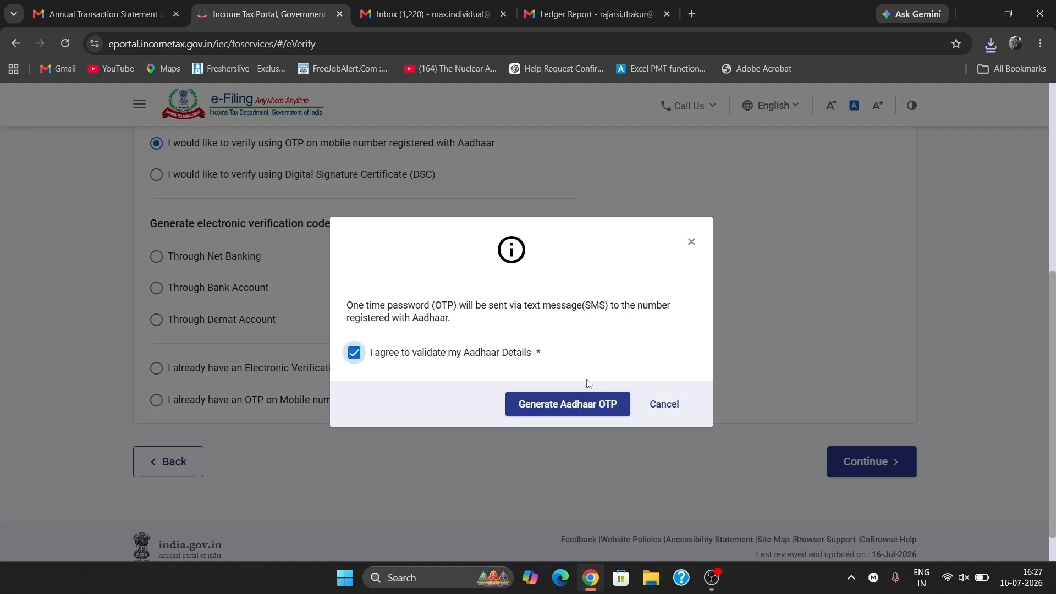
pyautogui.click(555, 404)
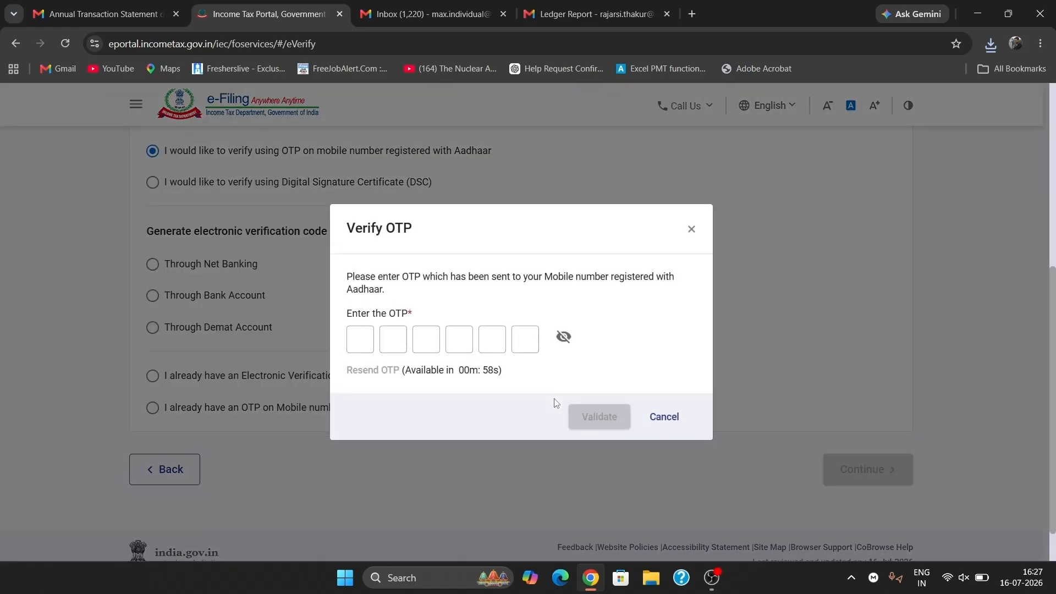
# - Enter and validate the Aadhaar OTP, then submit the ITR-2 and proceed to confirmation
pyautogui.write('••••••')
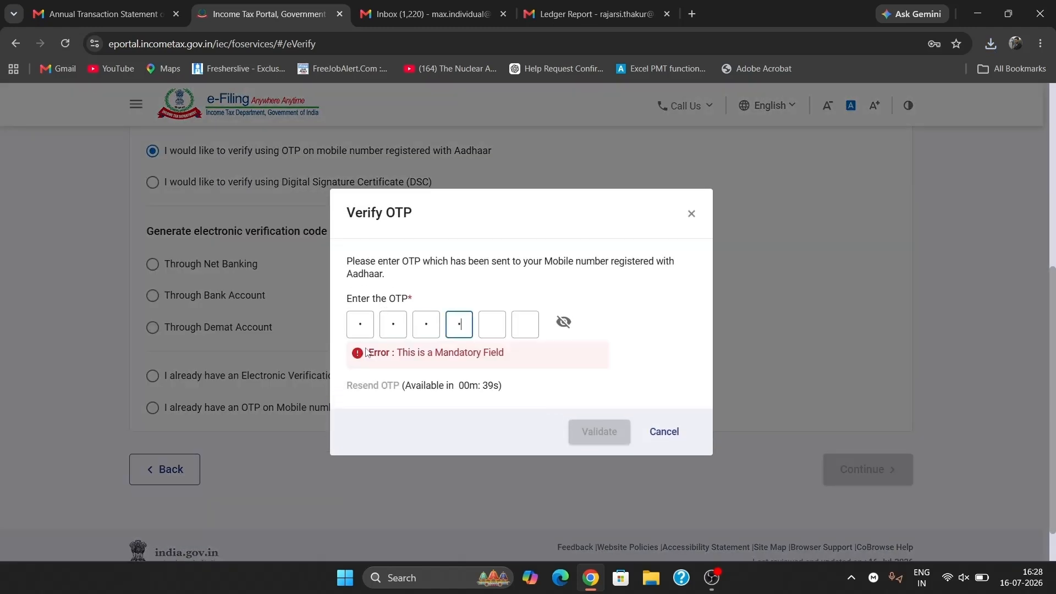
pyautogui.click(596, 419)
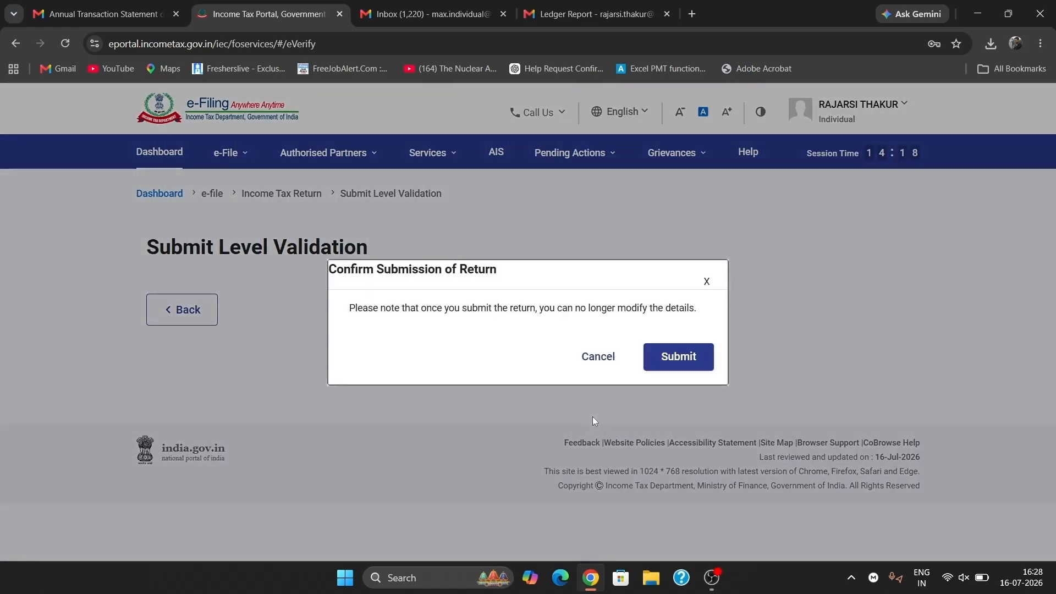
pyautogui.click(684, 360)
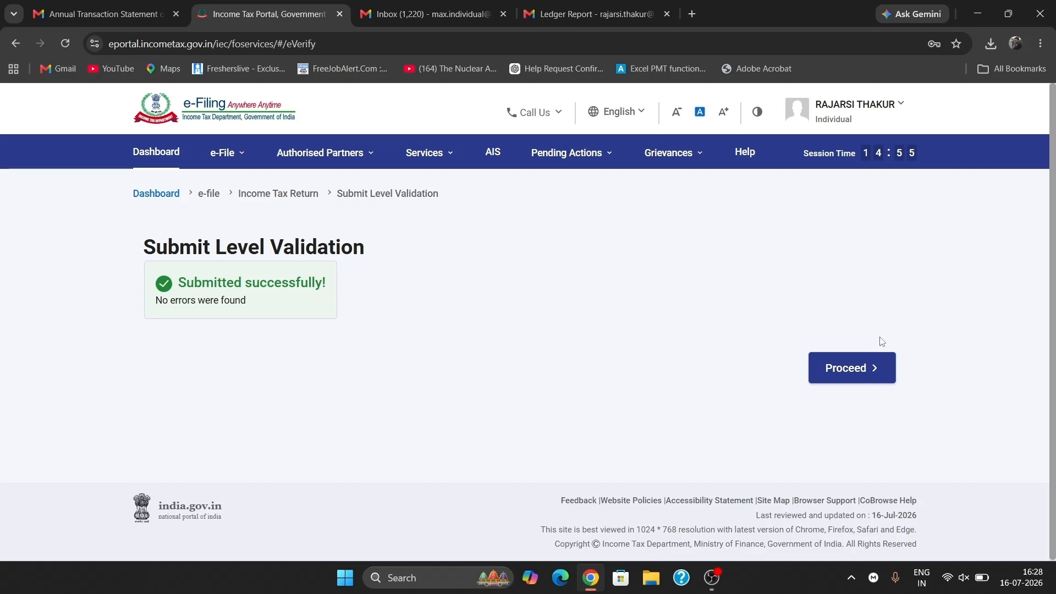
pyautogui.click(877, 363)
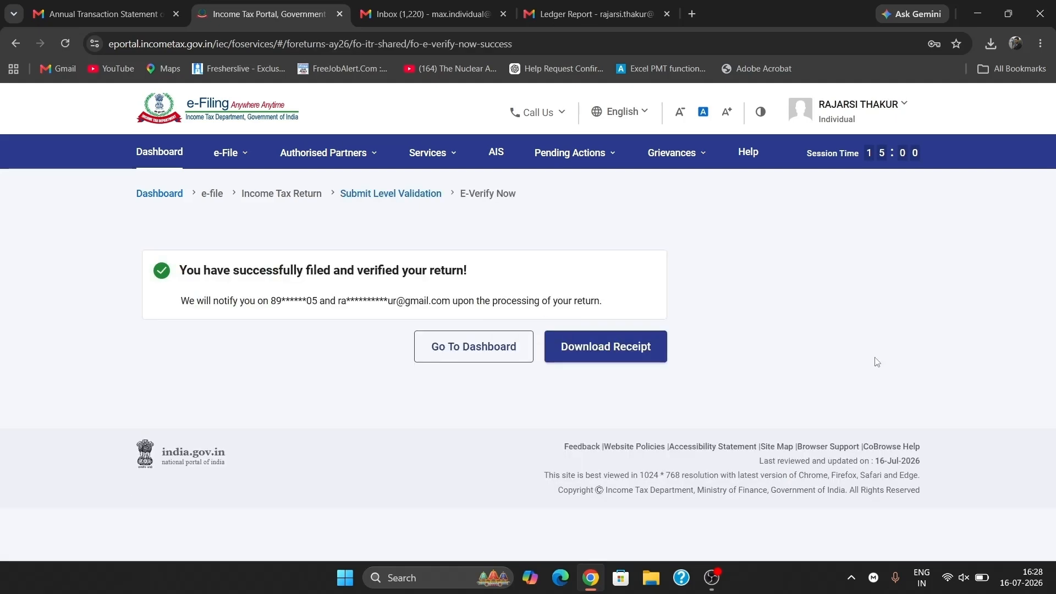
# - Download the filed return's receipt, then type the closing note 'like this!! It's fre' in Word
pyautogui.click(641, 358)
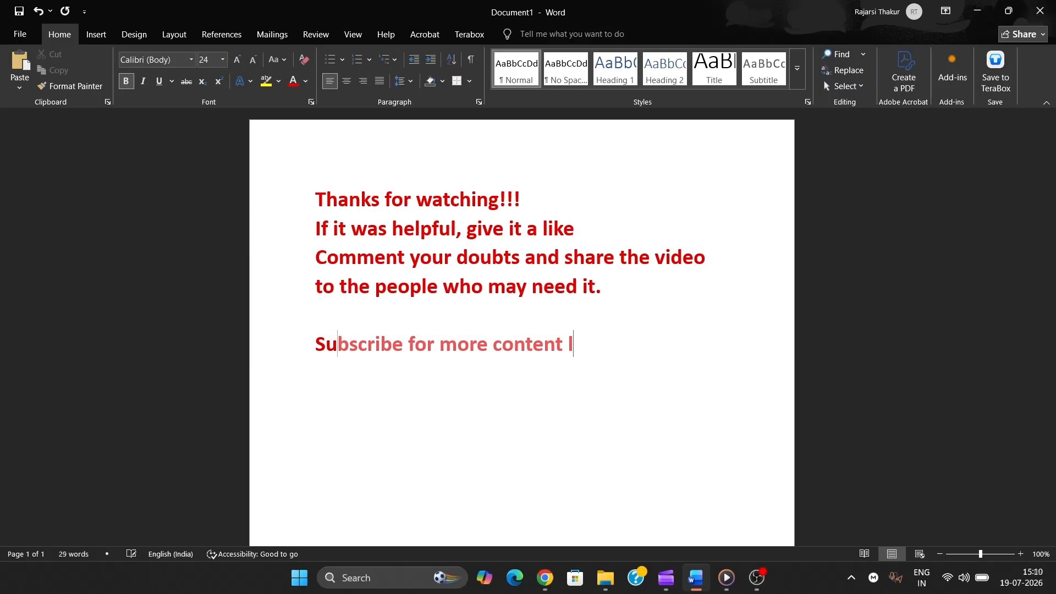
pyautogui.write('like ')
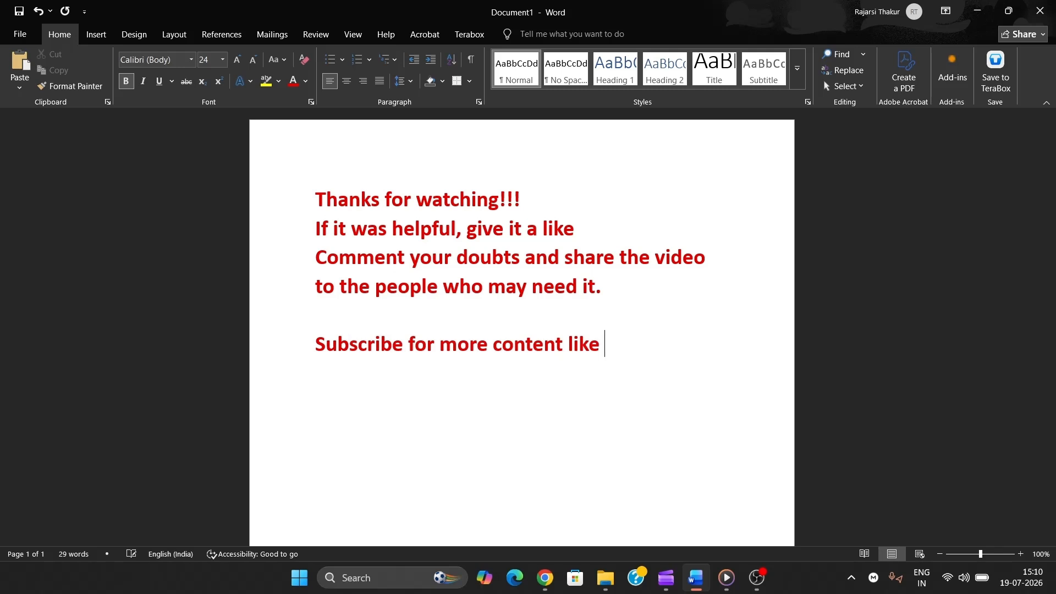
pyautogui.write('this')
pyautogui.write('!!!')
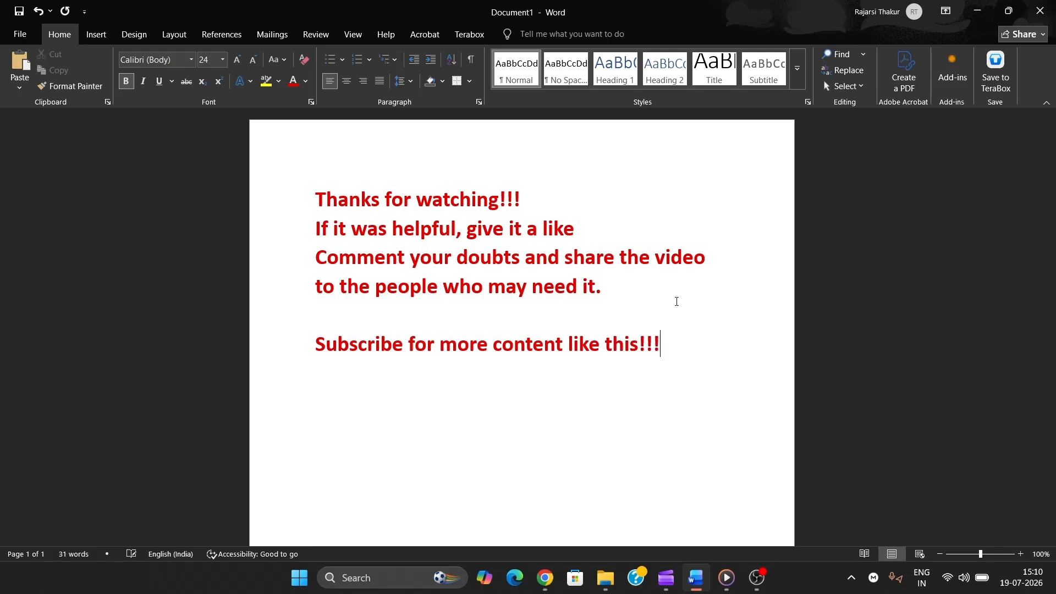
pyautogui.write(" It'")
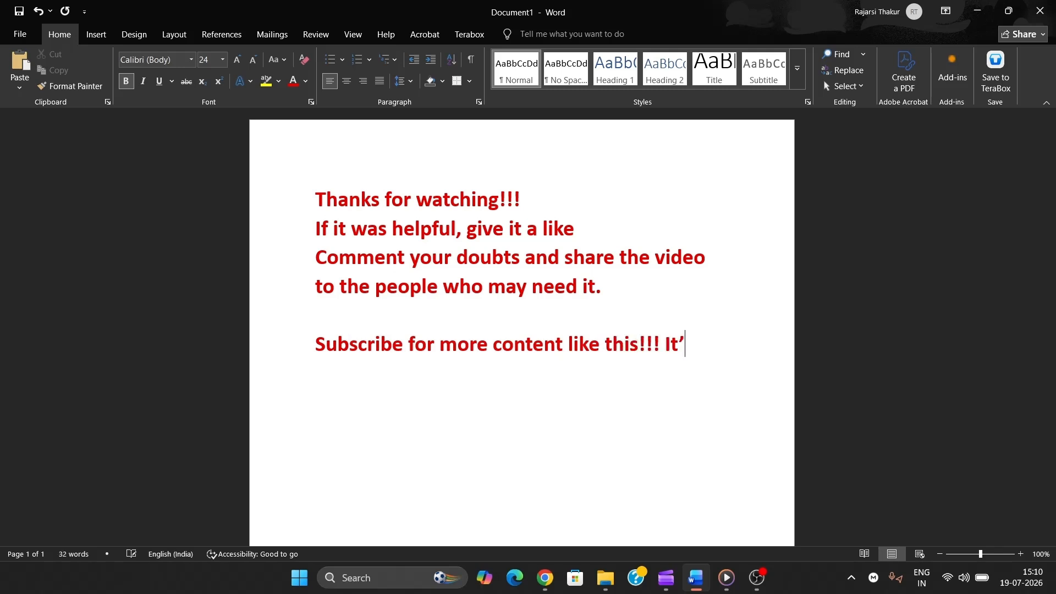